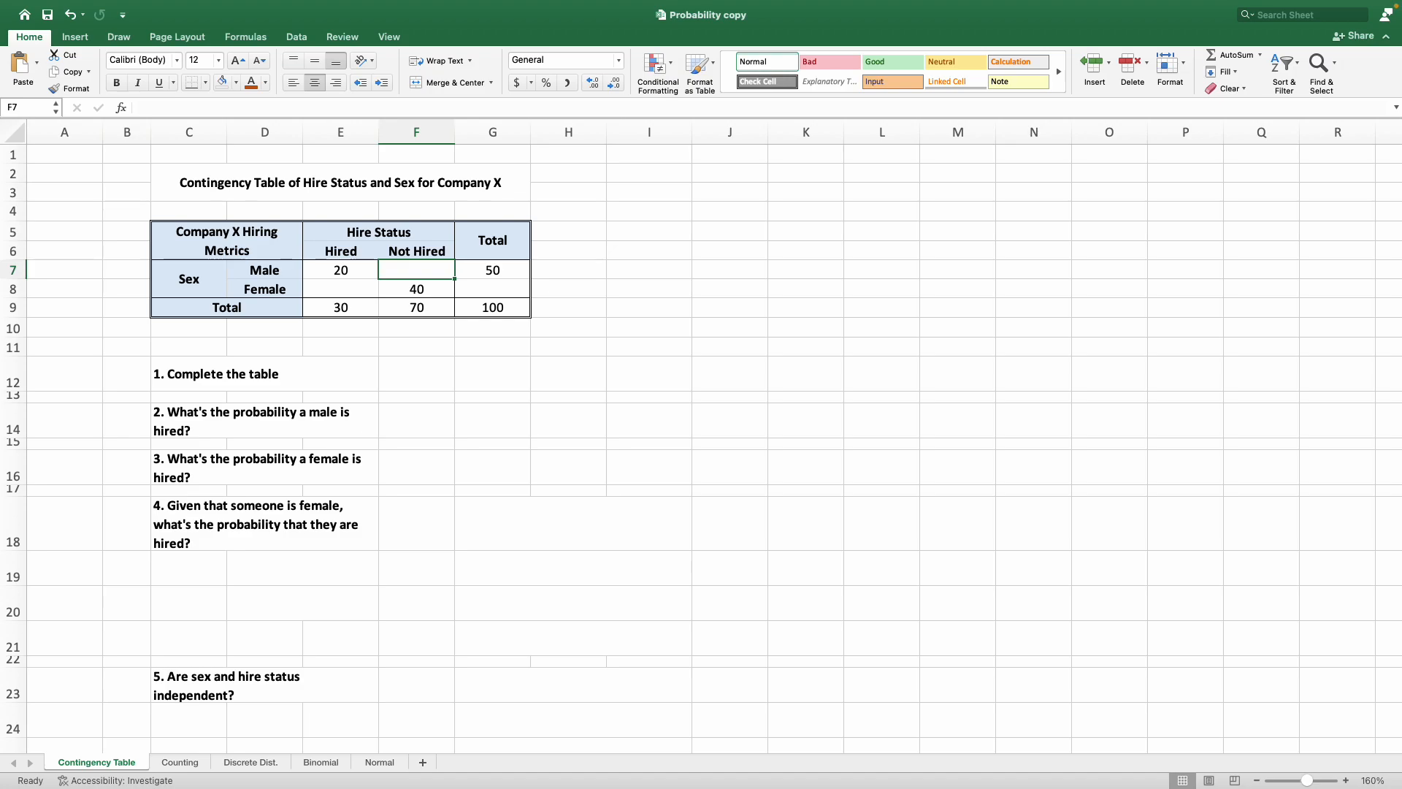
# Review the contingency table's hire status columns, sex rows and totals, along with the first question.
pyautogui.moveTo(1196, 5)
pyautogui.moveTo(495, 328)
pyautogui.mouseDown()
pyautogui.moveTo(493, 310)
pyautogui.moveTo(469, 332)
pyautogui.mouseUp()
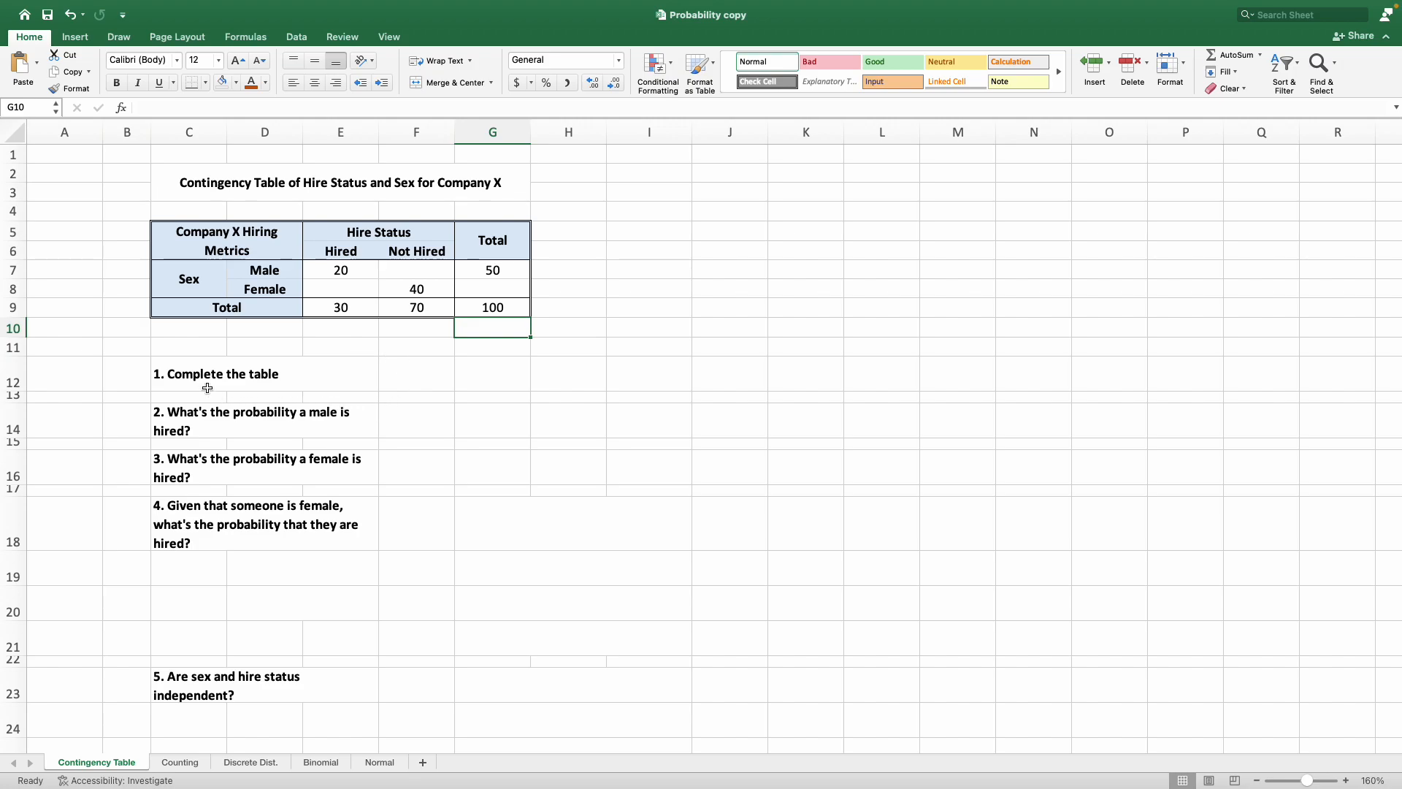
pyautogui.moveTo(383, 235)
pyautogui.mouseDown()
pyautogui.moveTo(388, 319)
pyautogui.moveTo(399, 311)
pyautogui.moveTo(368, 247)
pyautogui.moveTo(389, 245)
pyautogui.mouseUp()
pyautogui.moveTo(202, 286); pyautogui.dragTo(266, 272)
pyautogui.moveTo(343, 307); pyautogui.dragTo(462, 315)
pyautogui.moveTo(493, 239); pyautogui.dragTo(495, 310)
pyautogui.click(520, 419)
pyautogui.click(332, 373)
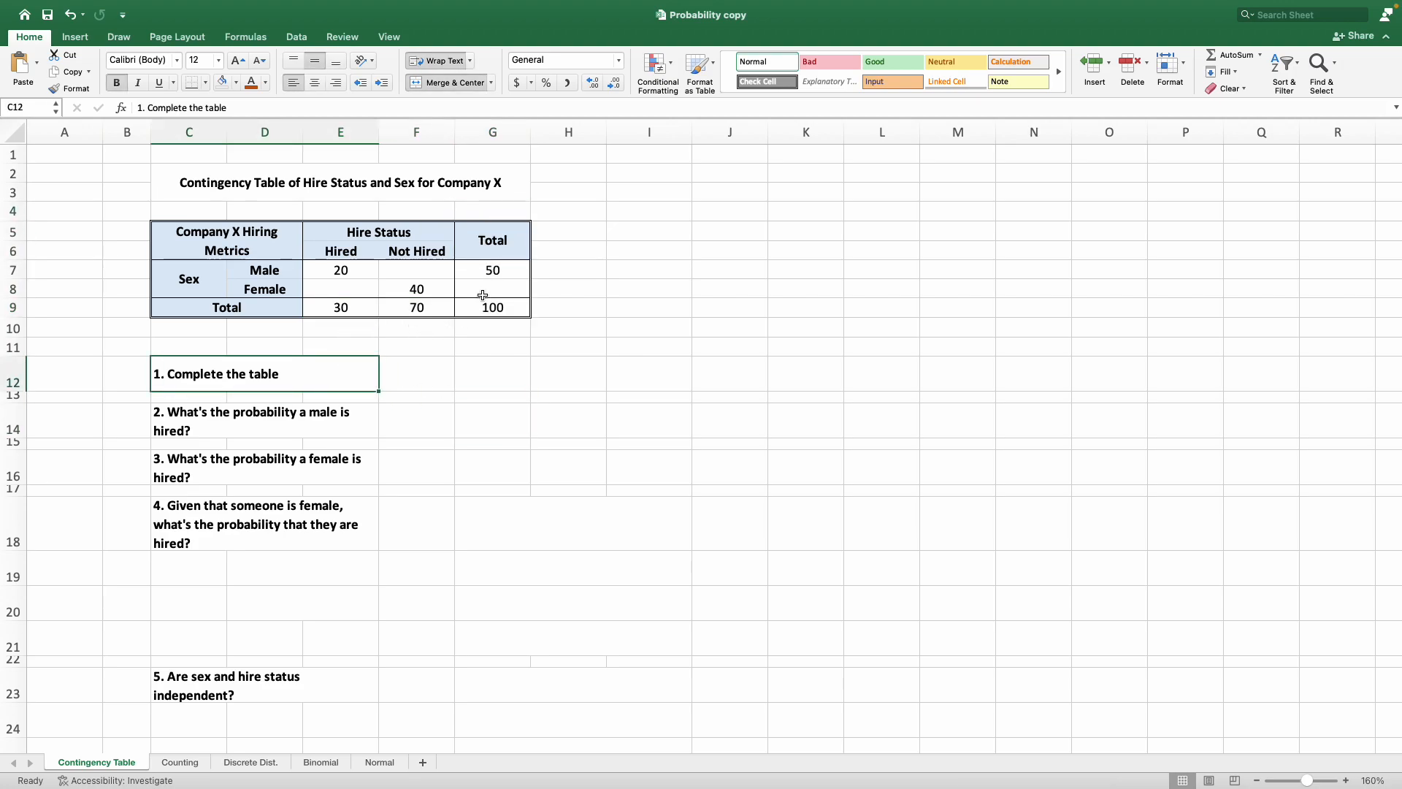
# Enter 50 as the total number of females in cell G8 of the contingency table.
pyautogui.moveTo(496, 243); pyautogui.dragTo(497, 308)
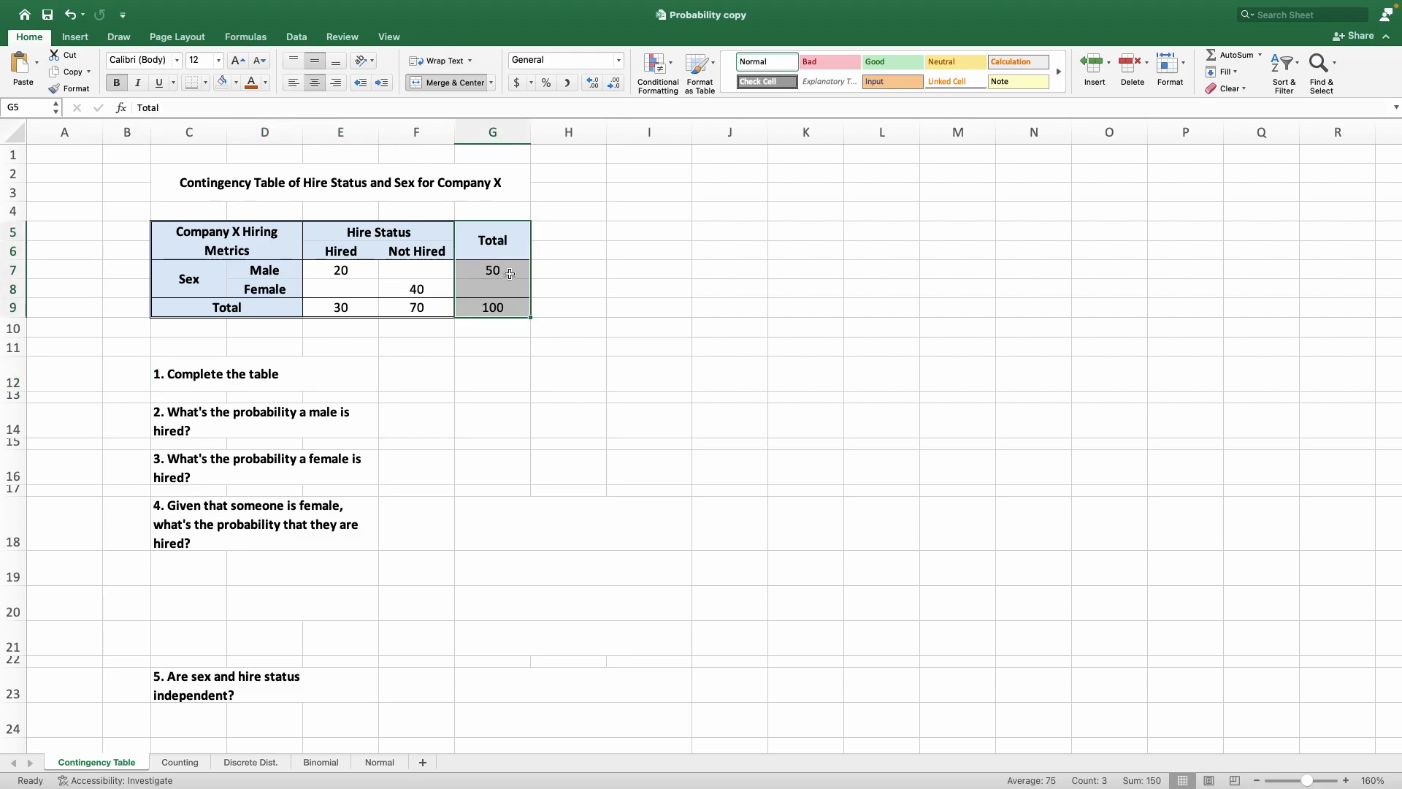
pyautogui.click(514, 314)
pyautogui.click(518, 270)
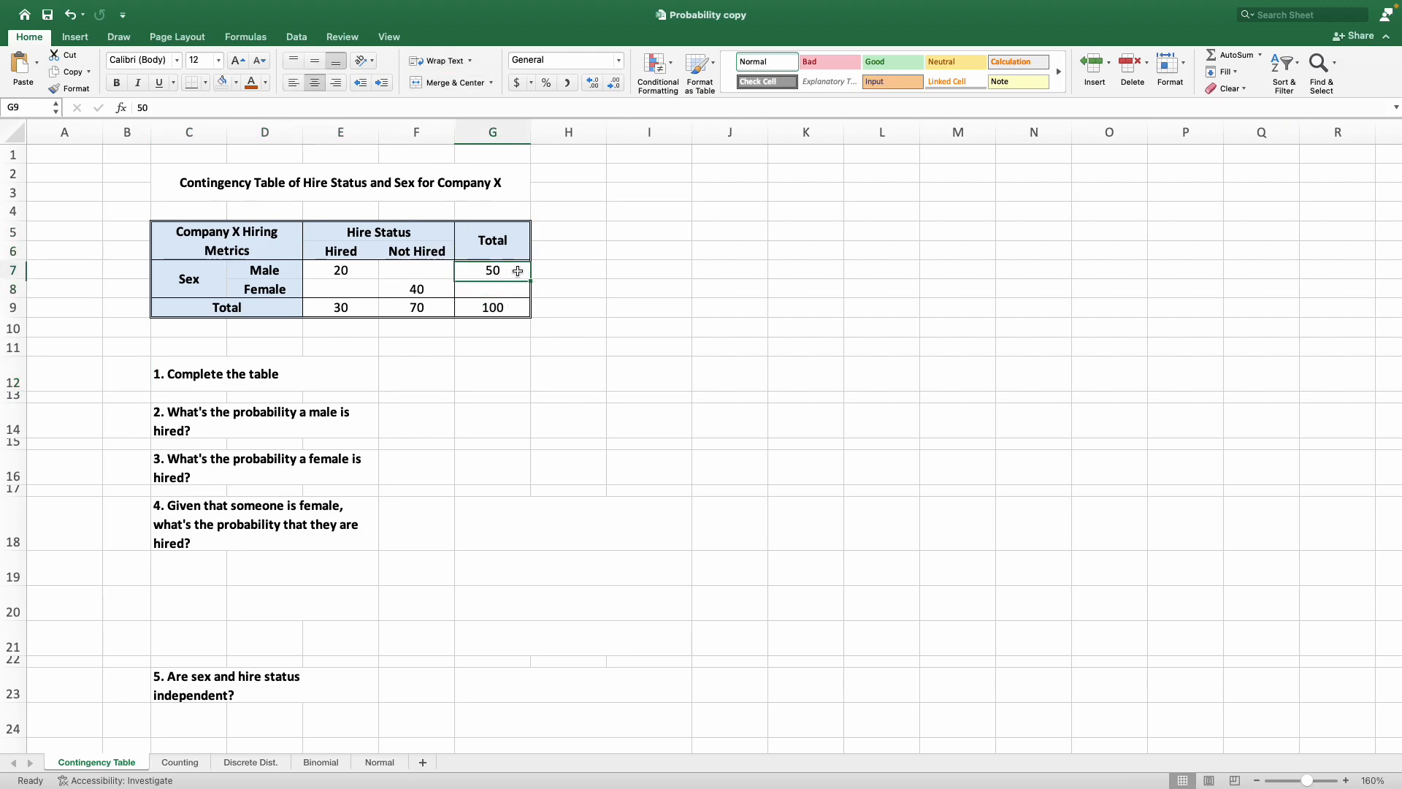
pyautogui.click(516, 288)
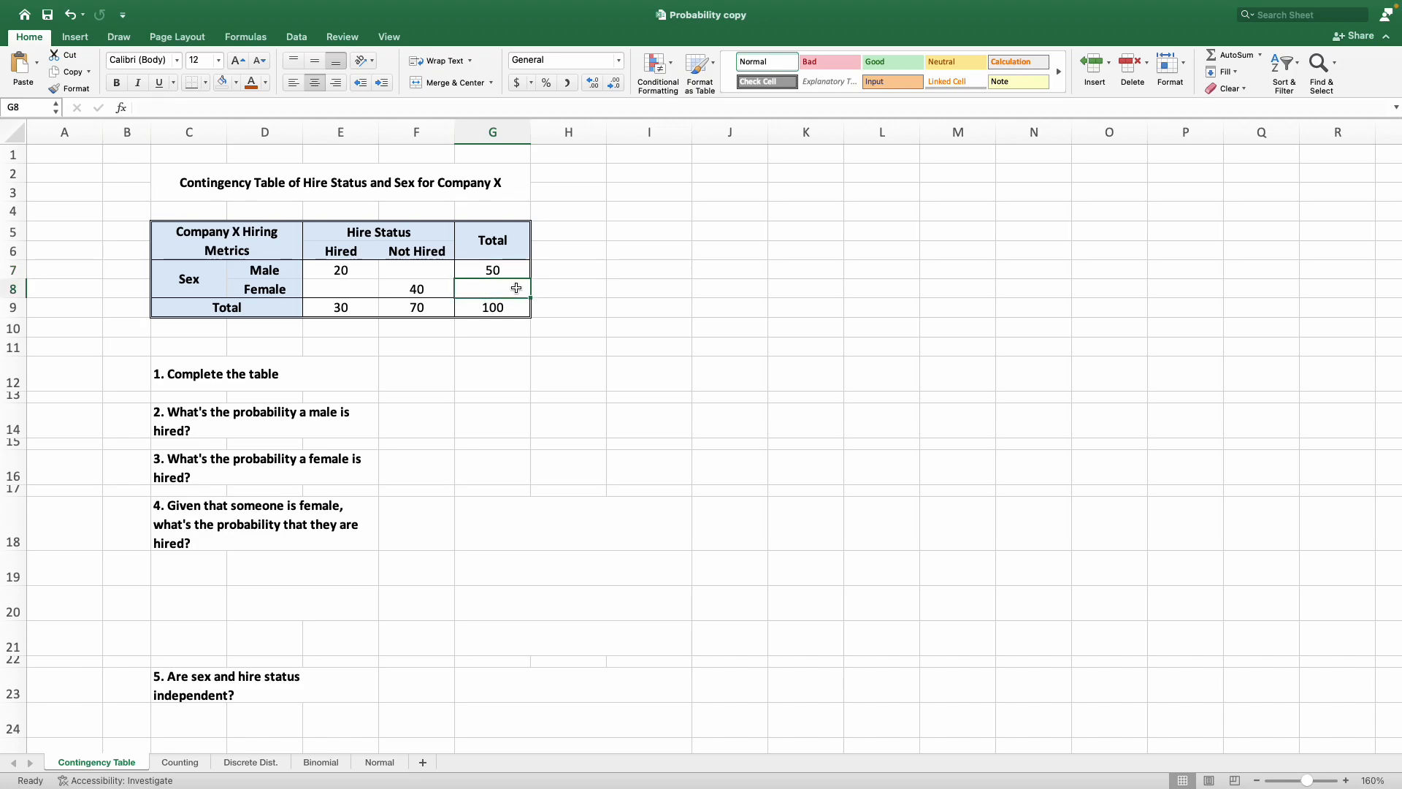
pyautogui.write('50')
pyautogui.press('Return')
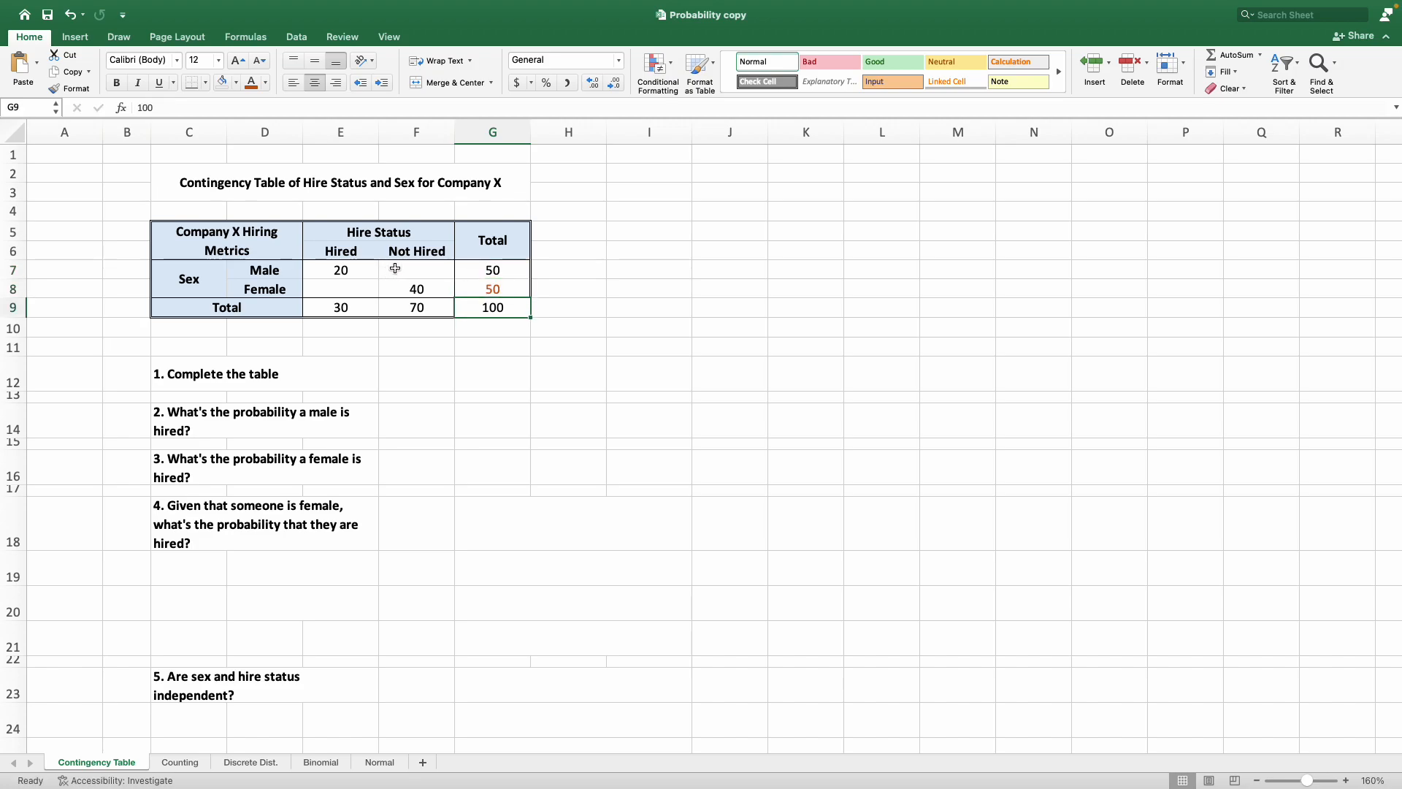
# Fill in the number of males not hired as 30 in cell F7.
pyautogui.click(506, 267)
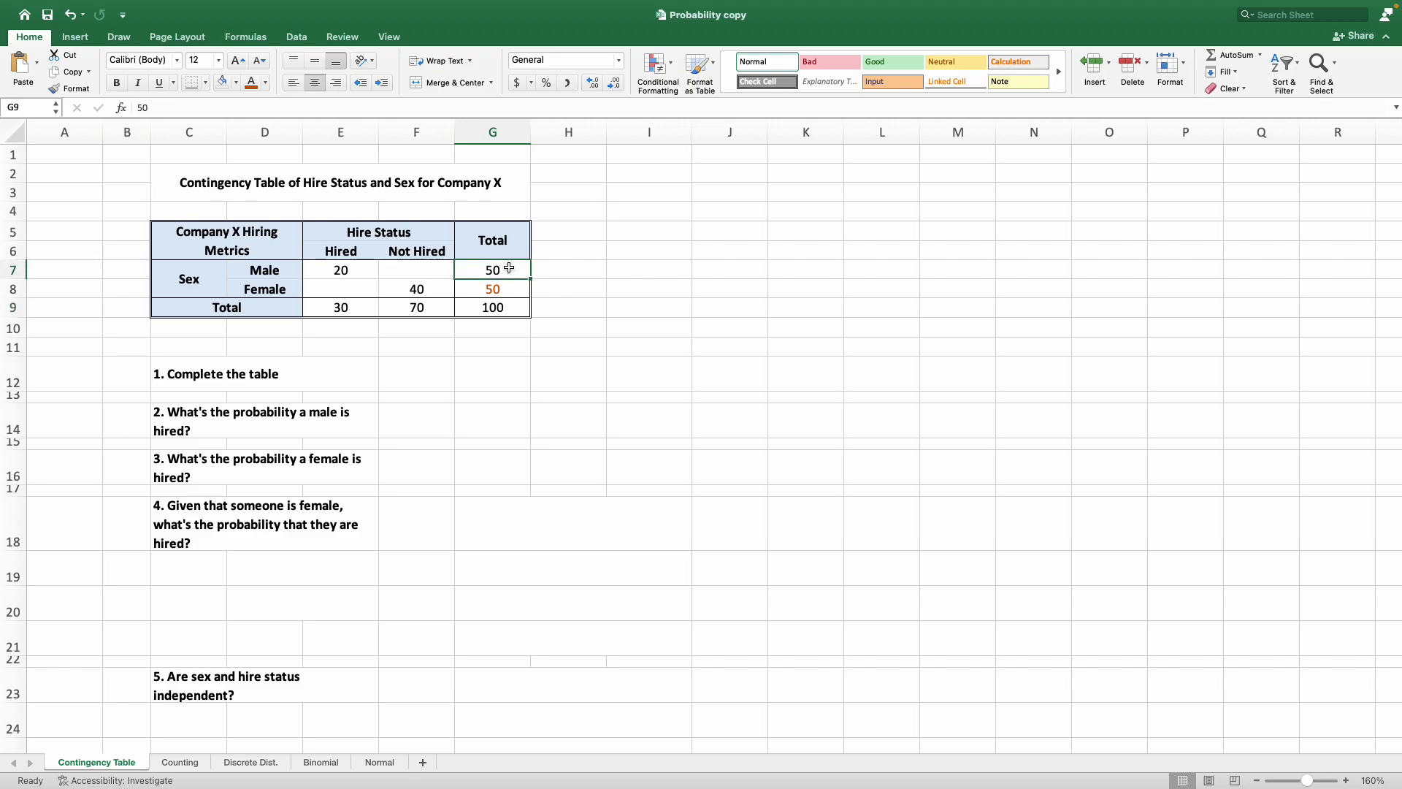
pyautogui.moveTo(489, 268); pyautogui.dragTo(336, 265)
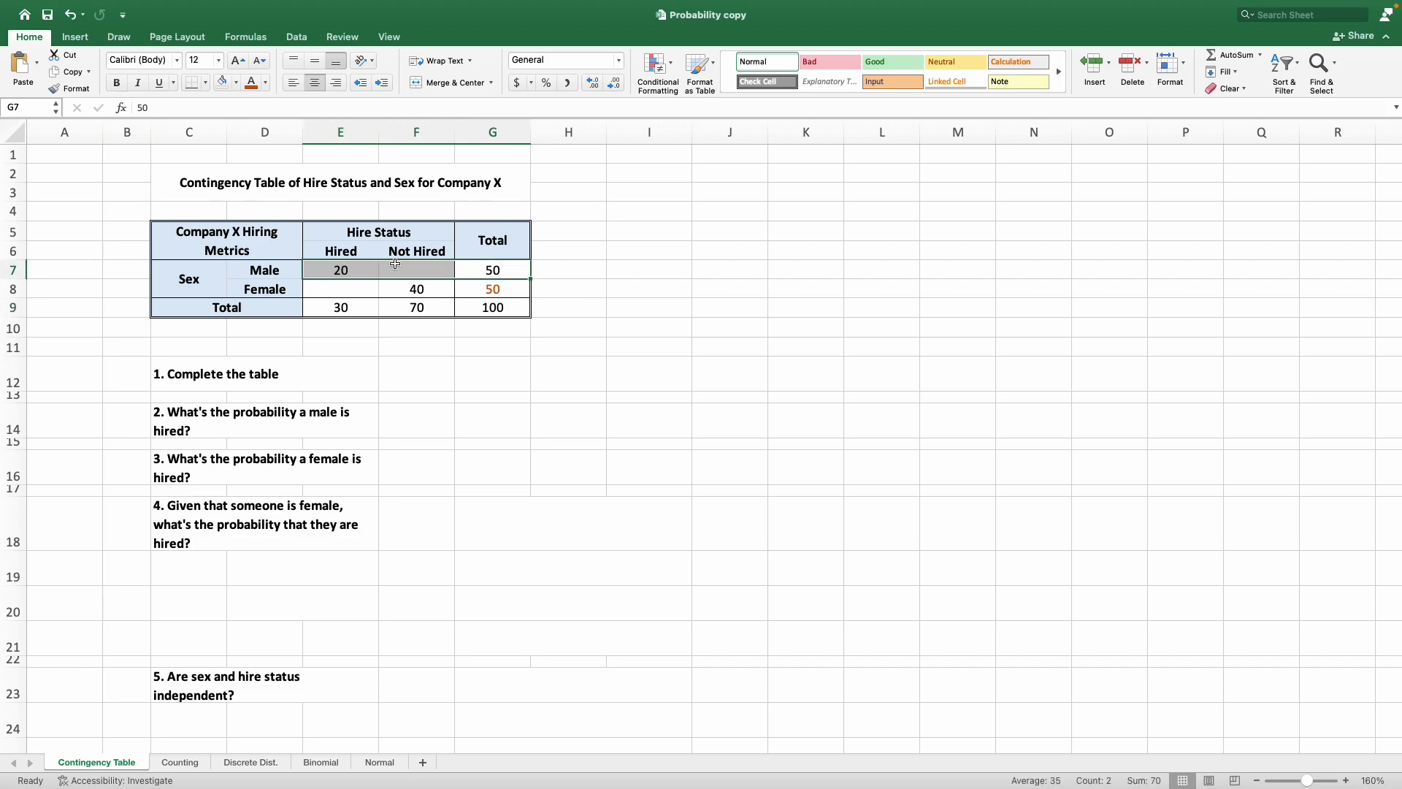
pyautogui.click(429, 275)
pyautogui.write('30')
pyautogui.press('Return')
# Complete the Hired column by entering 10 for females in cell E8, and check the column against its total.
pyautogui.press('Up')
pyautogui.press('Left')
pyautogui.press('Right')
pyautogui.press('Right')
pyautogui.press('Left')
pyautogui.press('Left')
pyautogui.press('Down')
pyautogui.press('Down')
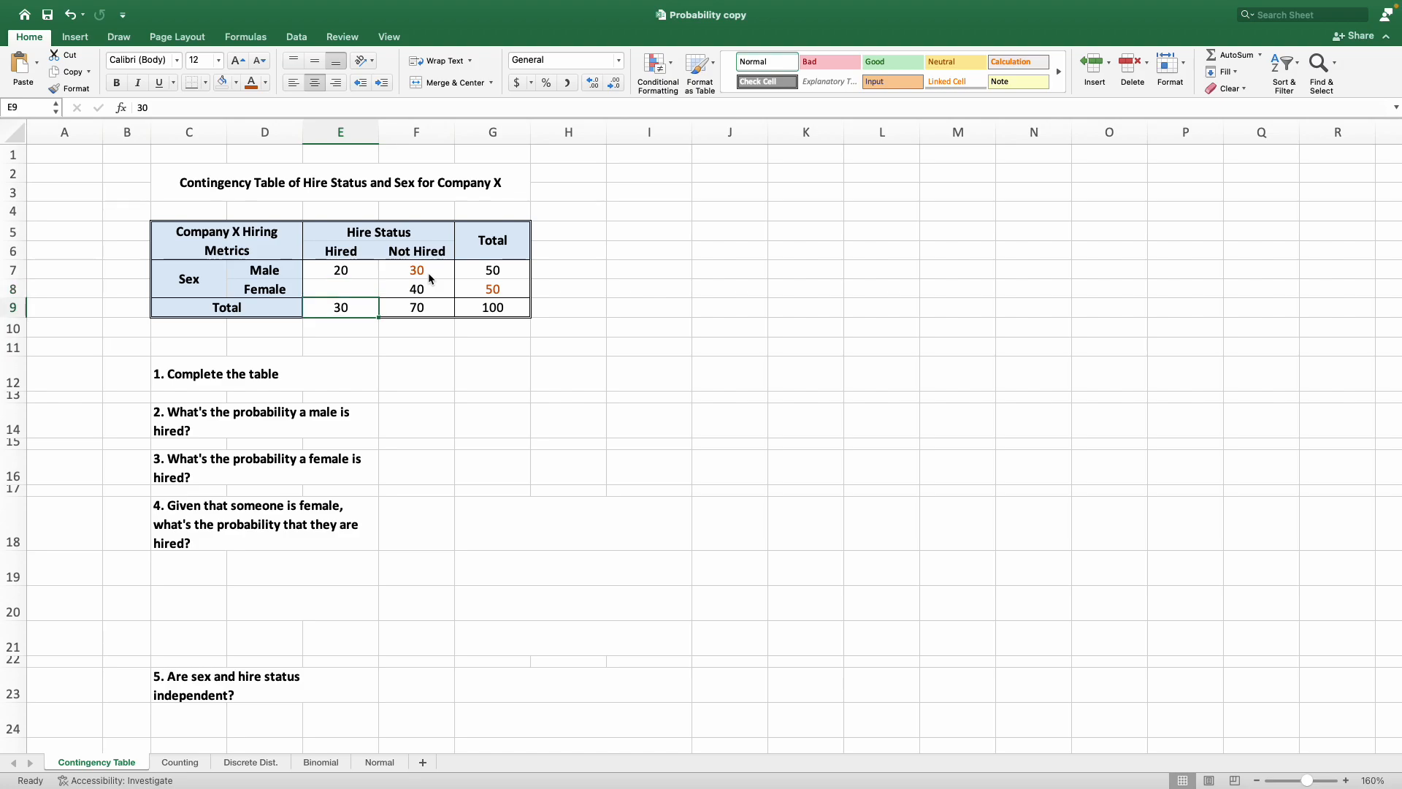
pyautogui.press('Up')
pyautogui.press('Up')
pyautogui.press('Down')
pyautogui.press('Down')
pyautogui.press('Up')
pyautogui.press('Down')
pyautogui.press('Up')
pyautogui.press('Up')
pyautogui.press('Down')
pyautogui.write('10')
pyautogui.press('Return')
pyautogui.press('Up')
pyautogui.press('Up')
pyautogui.hotkey('shift', 'Down')
pyautogui.hotkey('shift', 'Down')
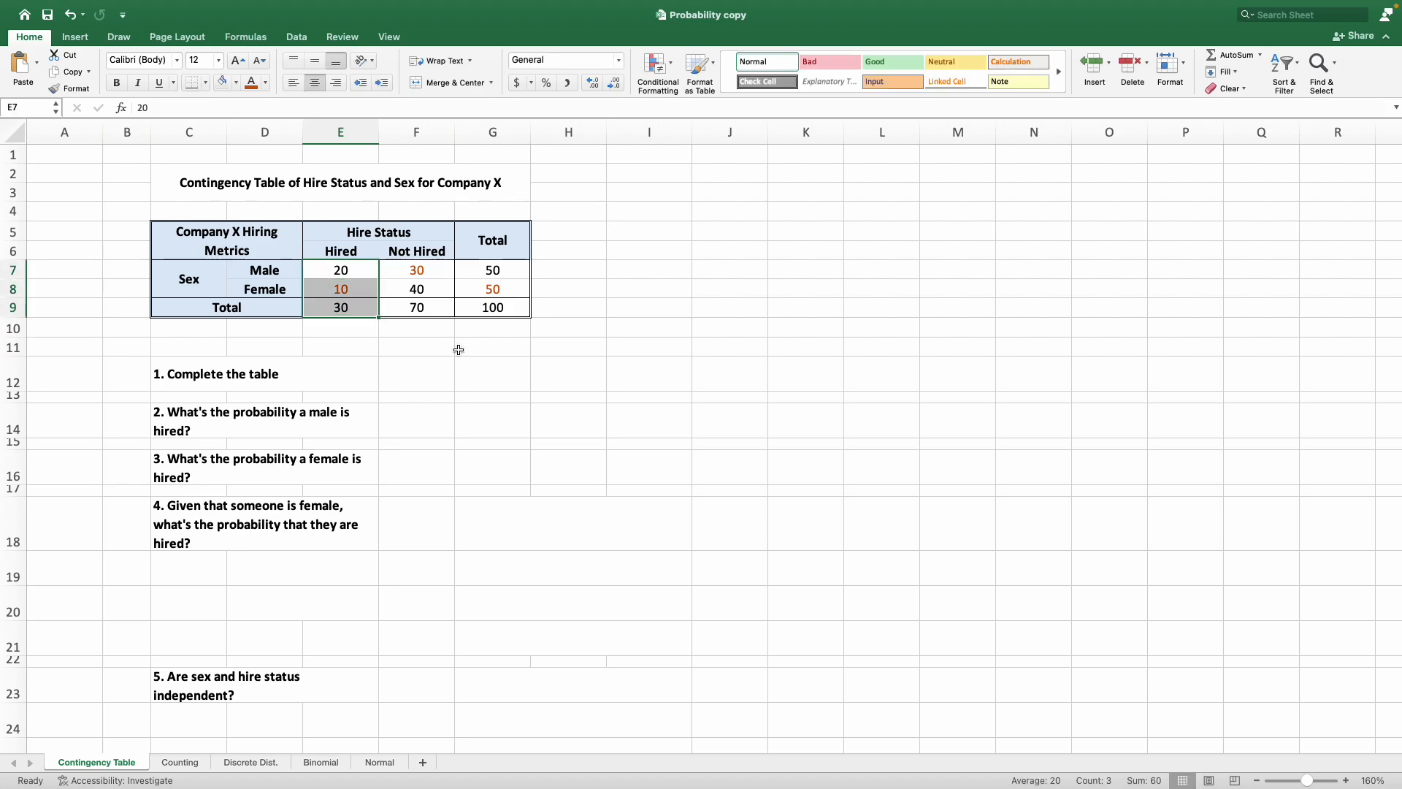
pyautogui.click(328, 374)
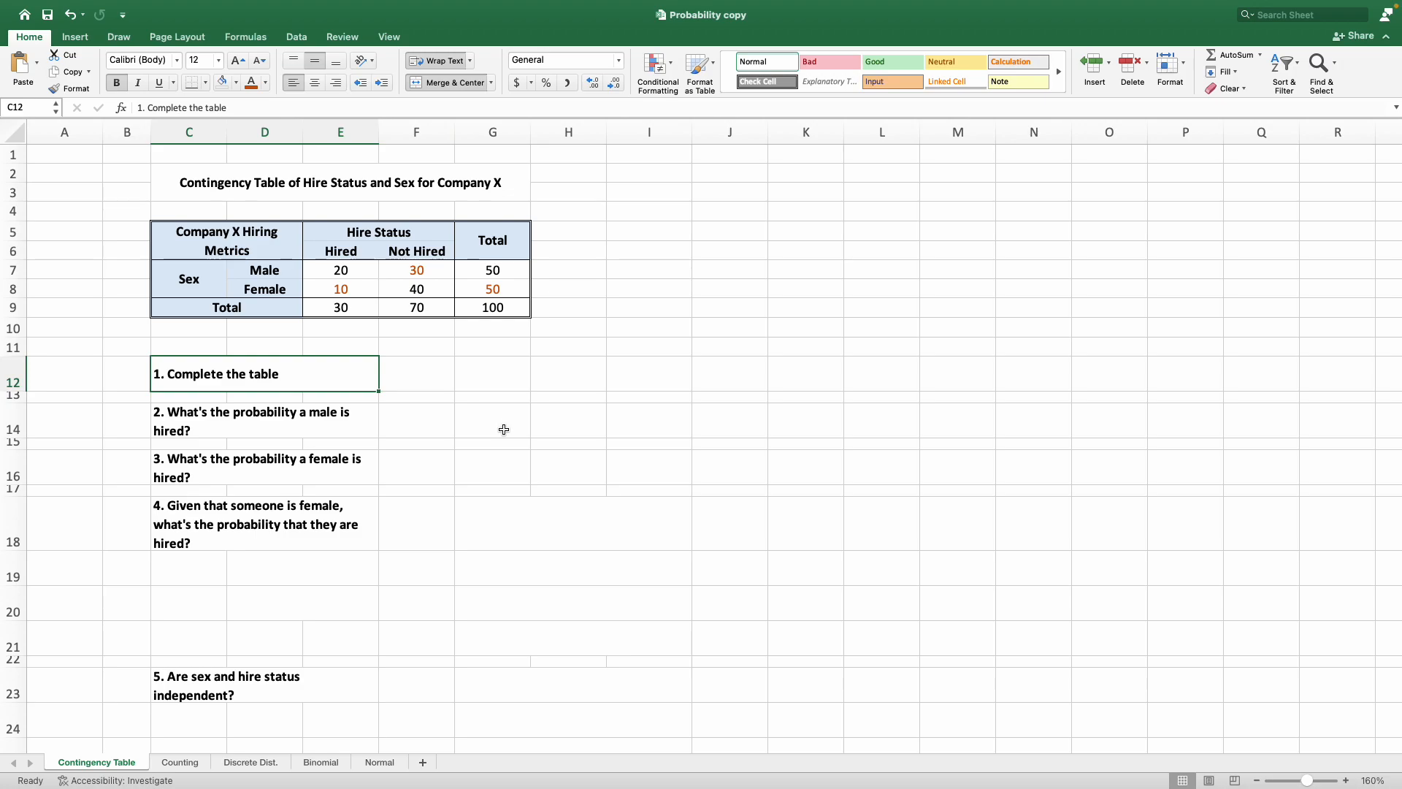
# Answer question 2 in F14 by dividing hired males by the grand total with =E7/G9.
pyautogui.click(313, 425)
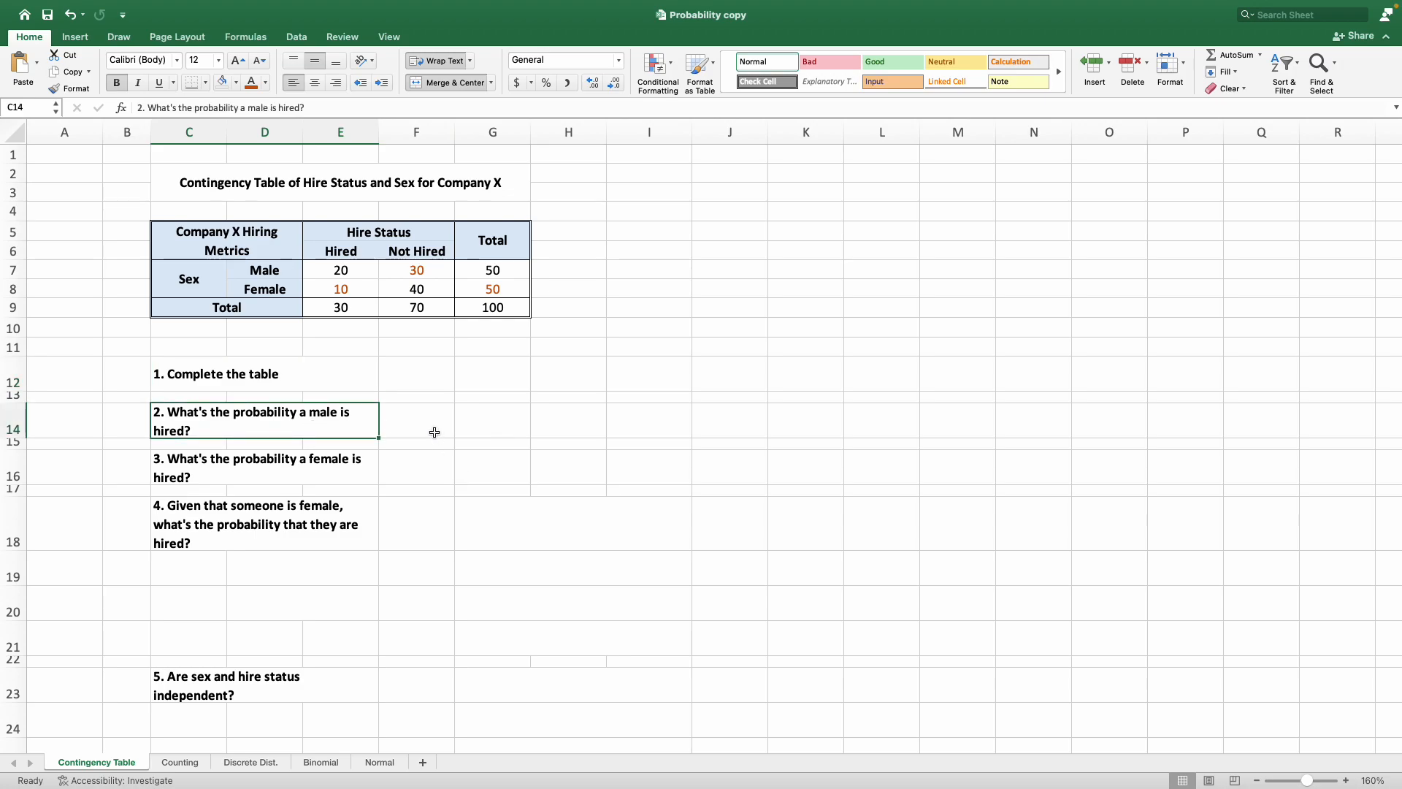
pyautogui.click(316, 268)
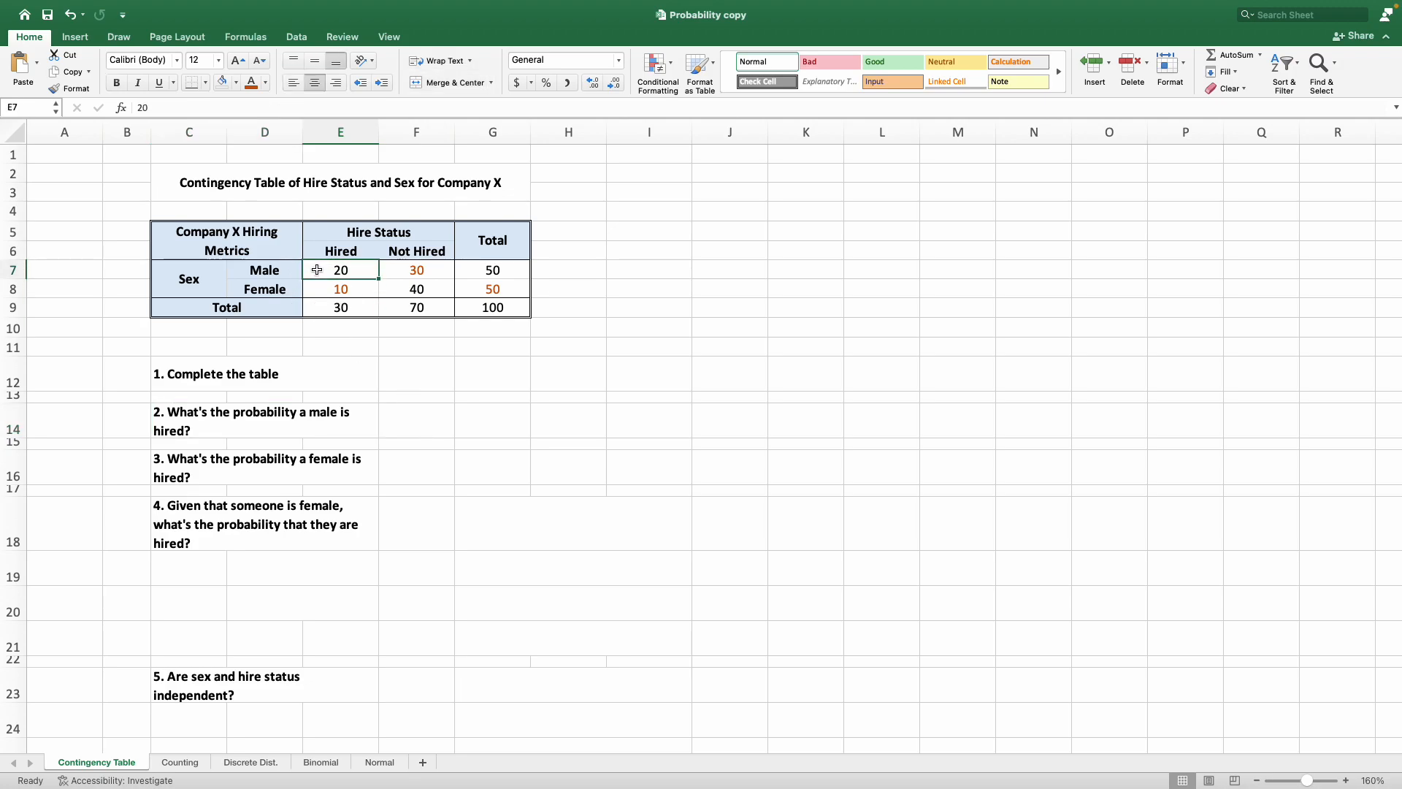
pyautogui.moveTo(265, 271); pyautogui.dragTo(337, 265)
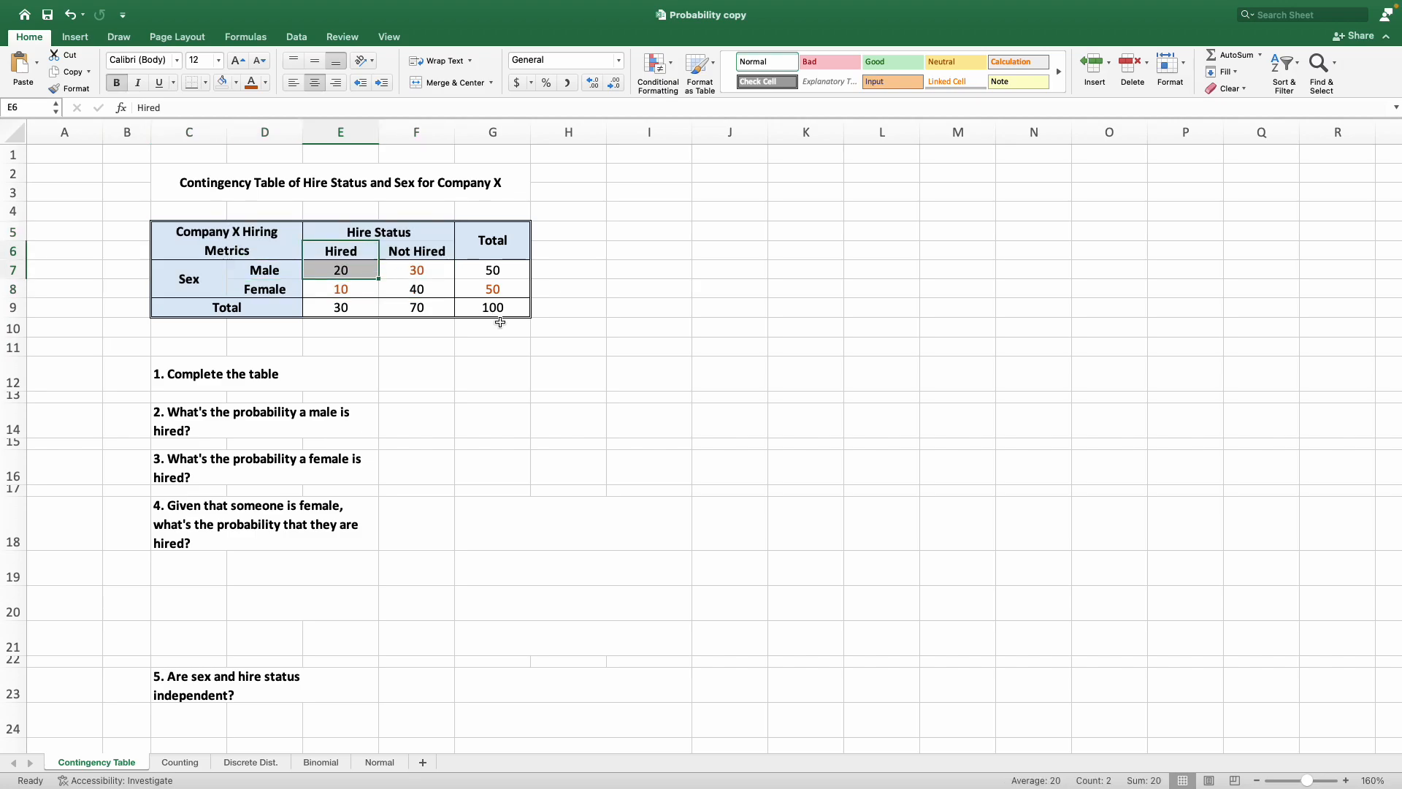
pyautogui.click(516, 307)
pyautogui.click(357, 272)
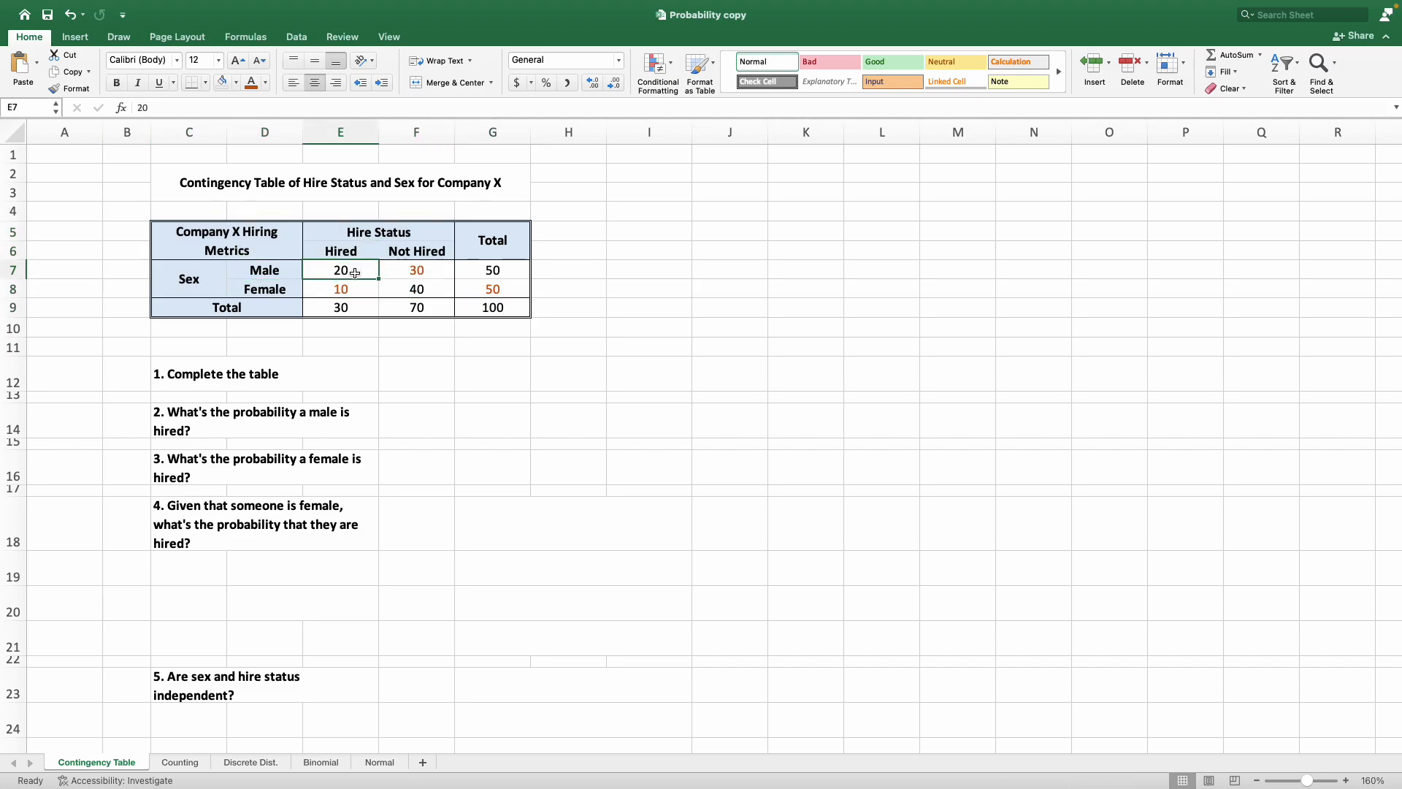
pyautogui.click(390, 423)
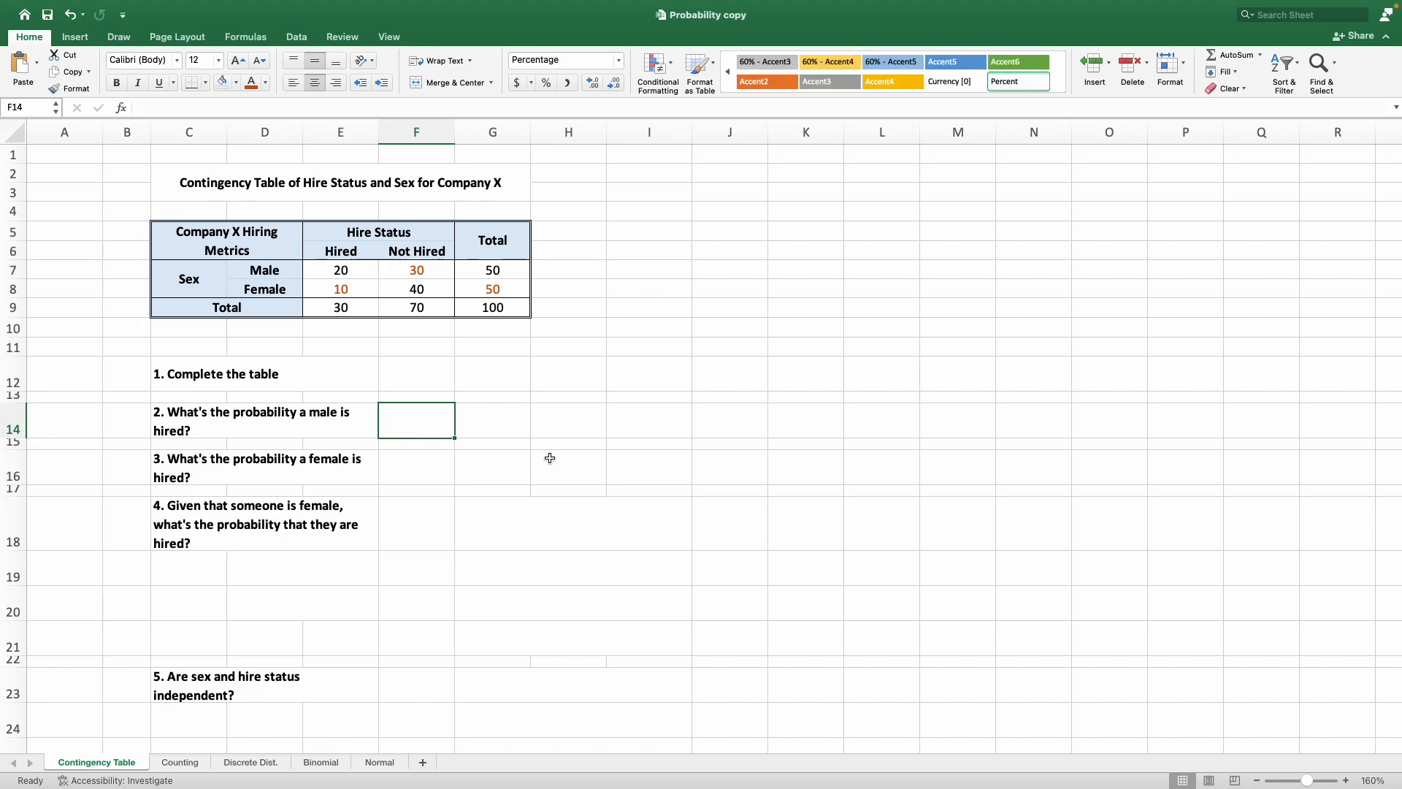
pyautogui.write('=')
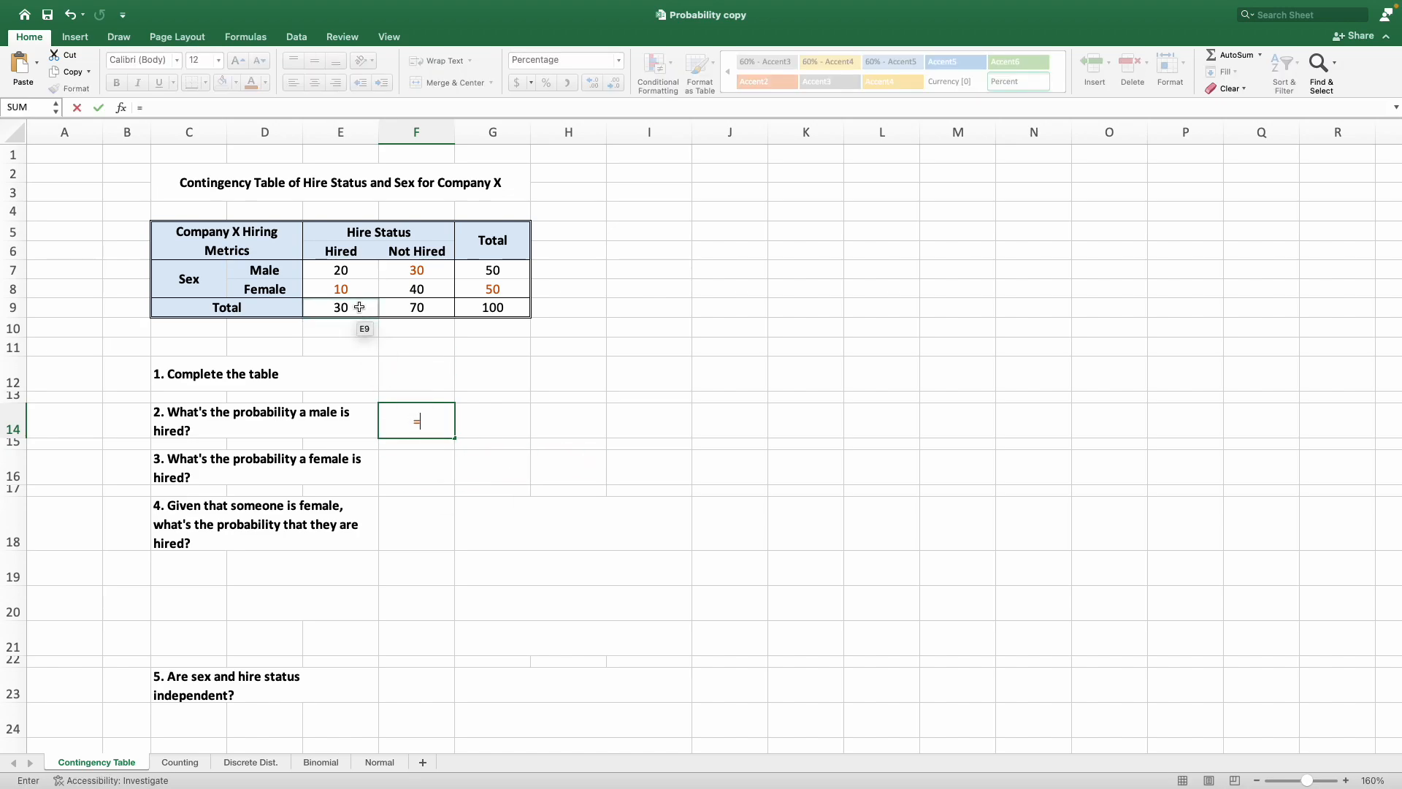
pyautogui.click(356, 276)
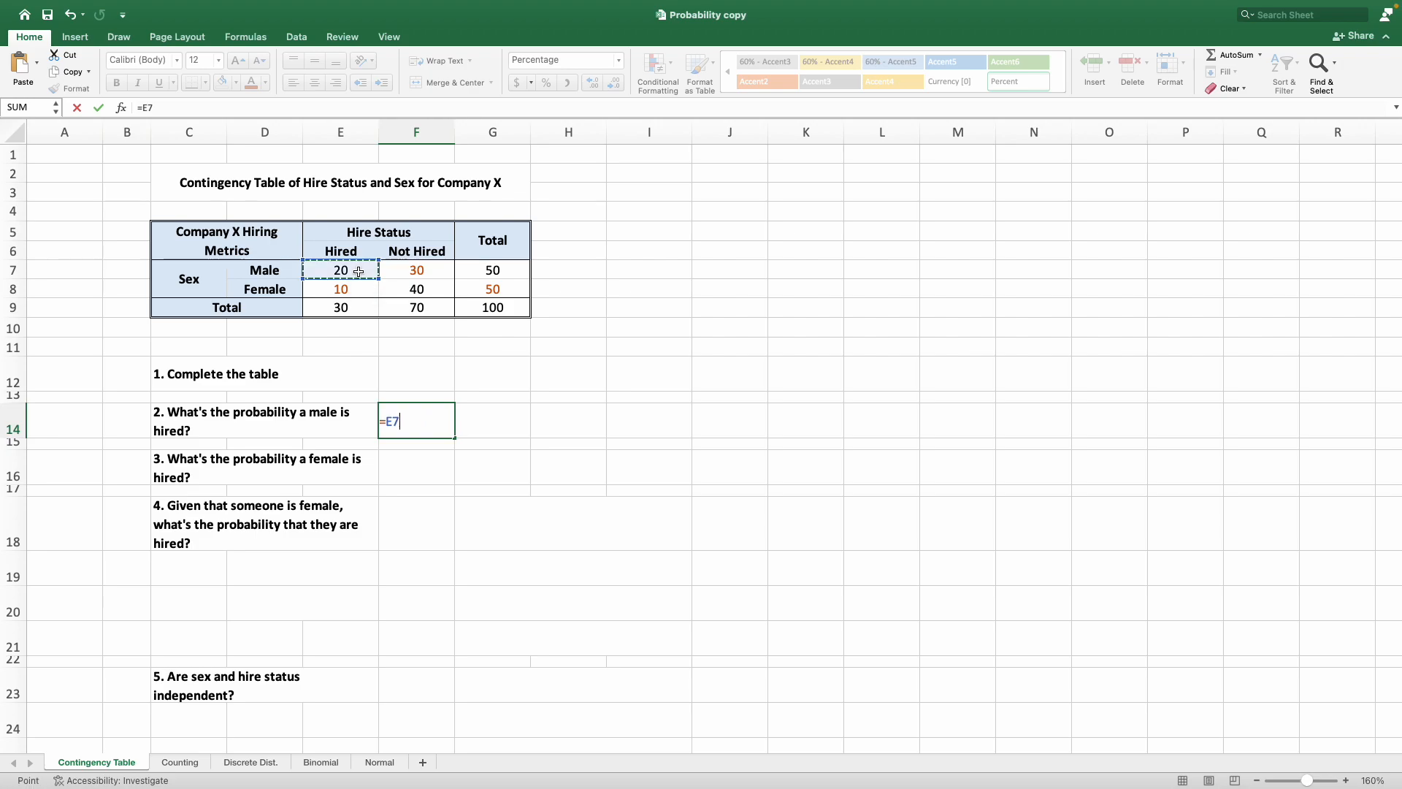
pyautogui.write('/')
pyautogui.click(514, 312)
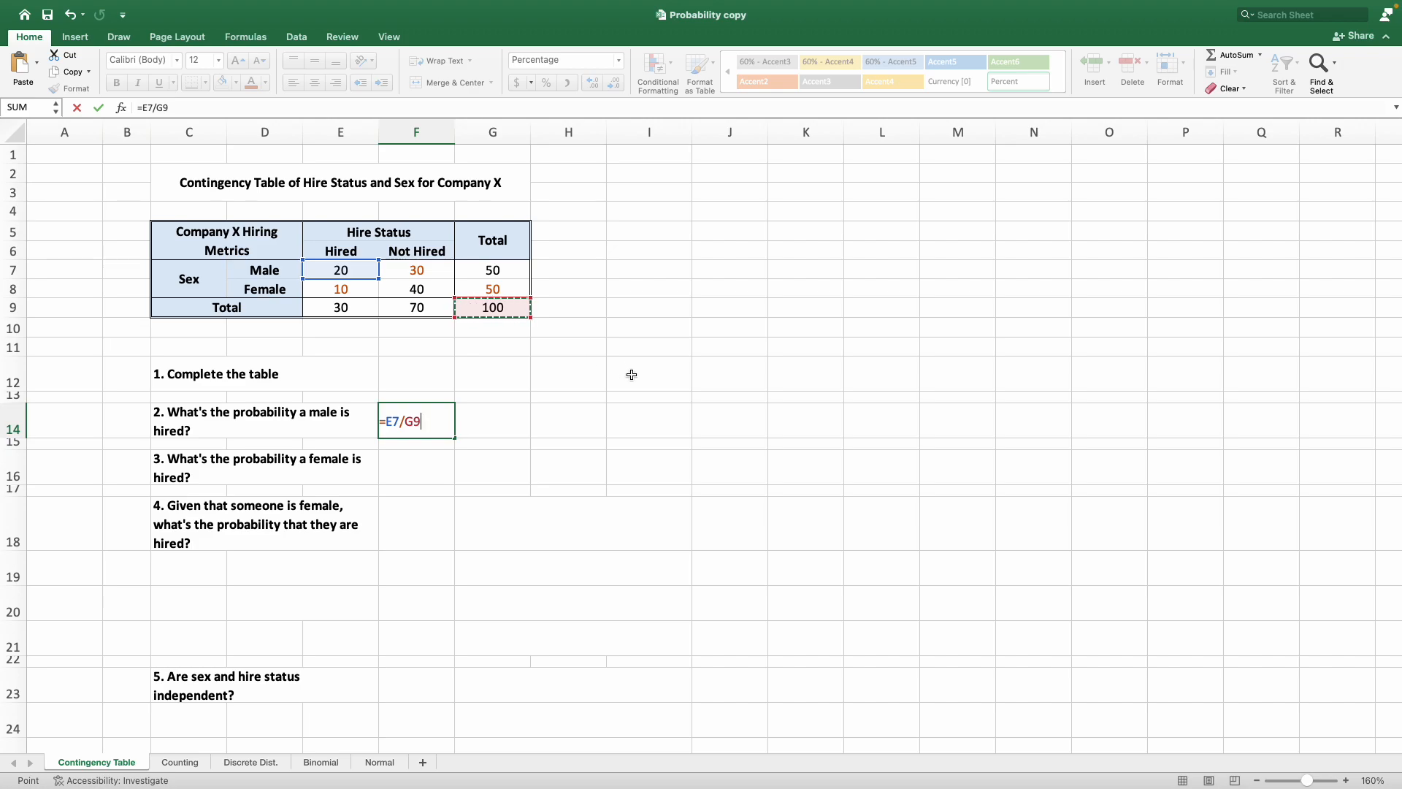
pyautogui.press('Return')
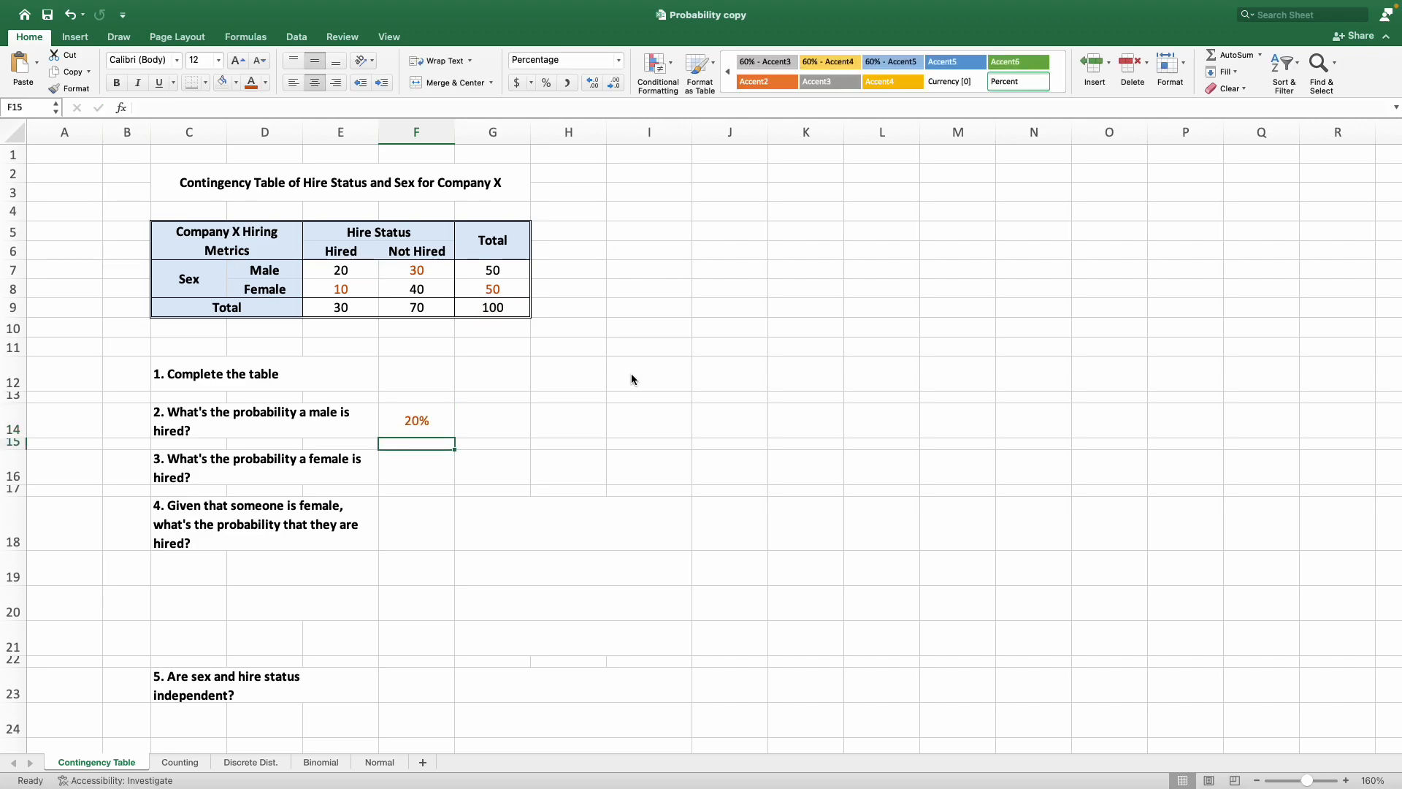
# Answer question 3 in F16 by dividing hired females by the grand total with =E8/G9.
pyautogui.press('Down')
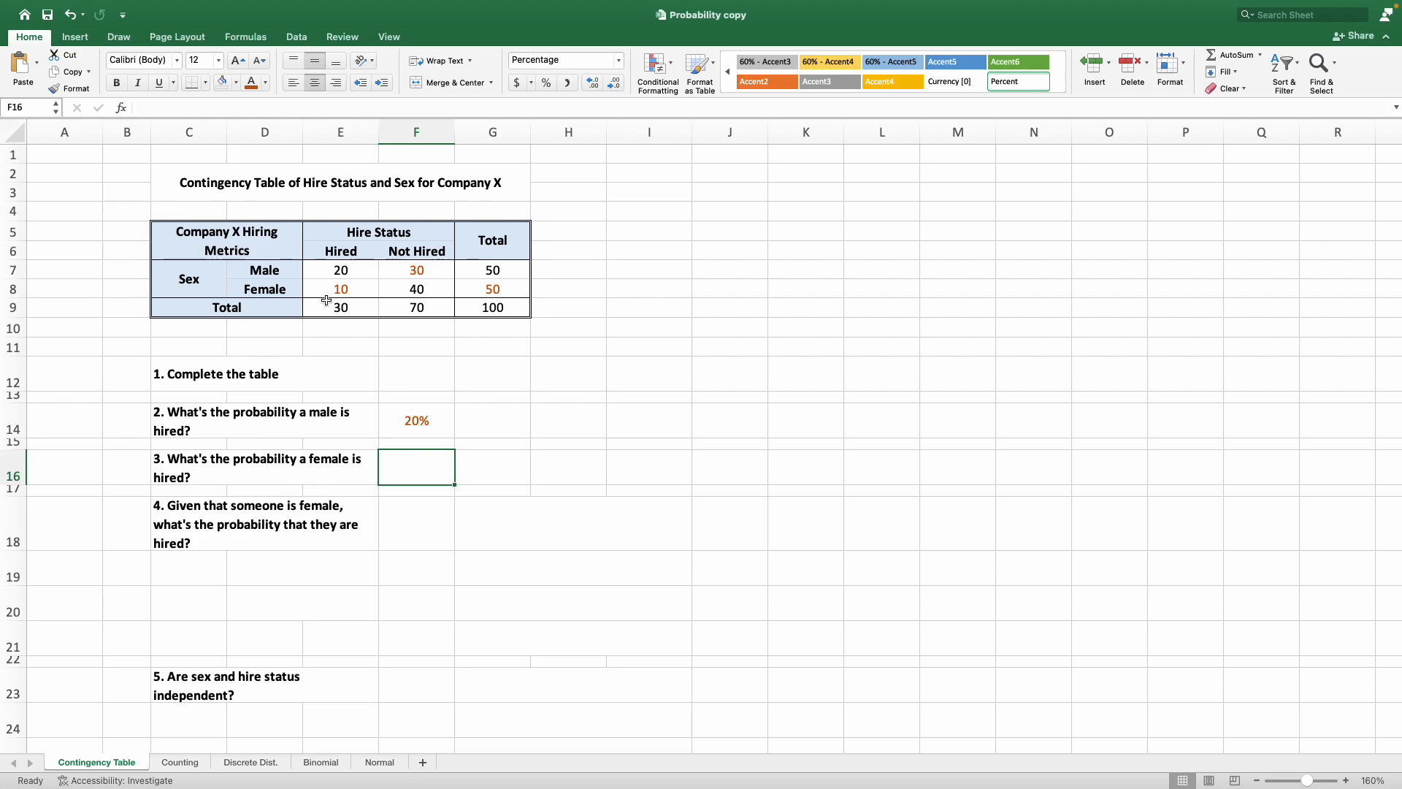
pyautogui.click(369, 292)
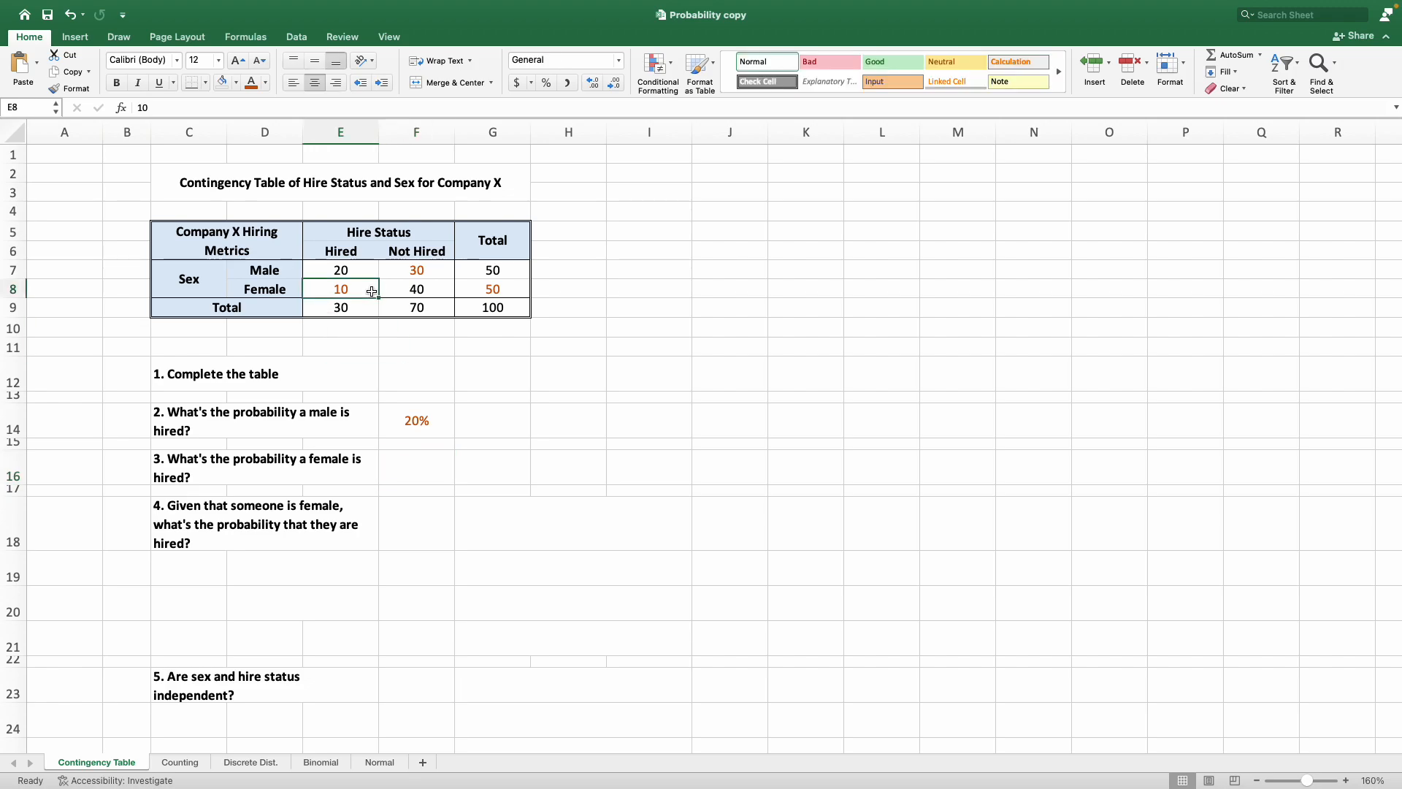
pyautogui.click(438, 469)
pyautogui.write('=')
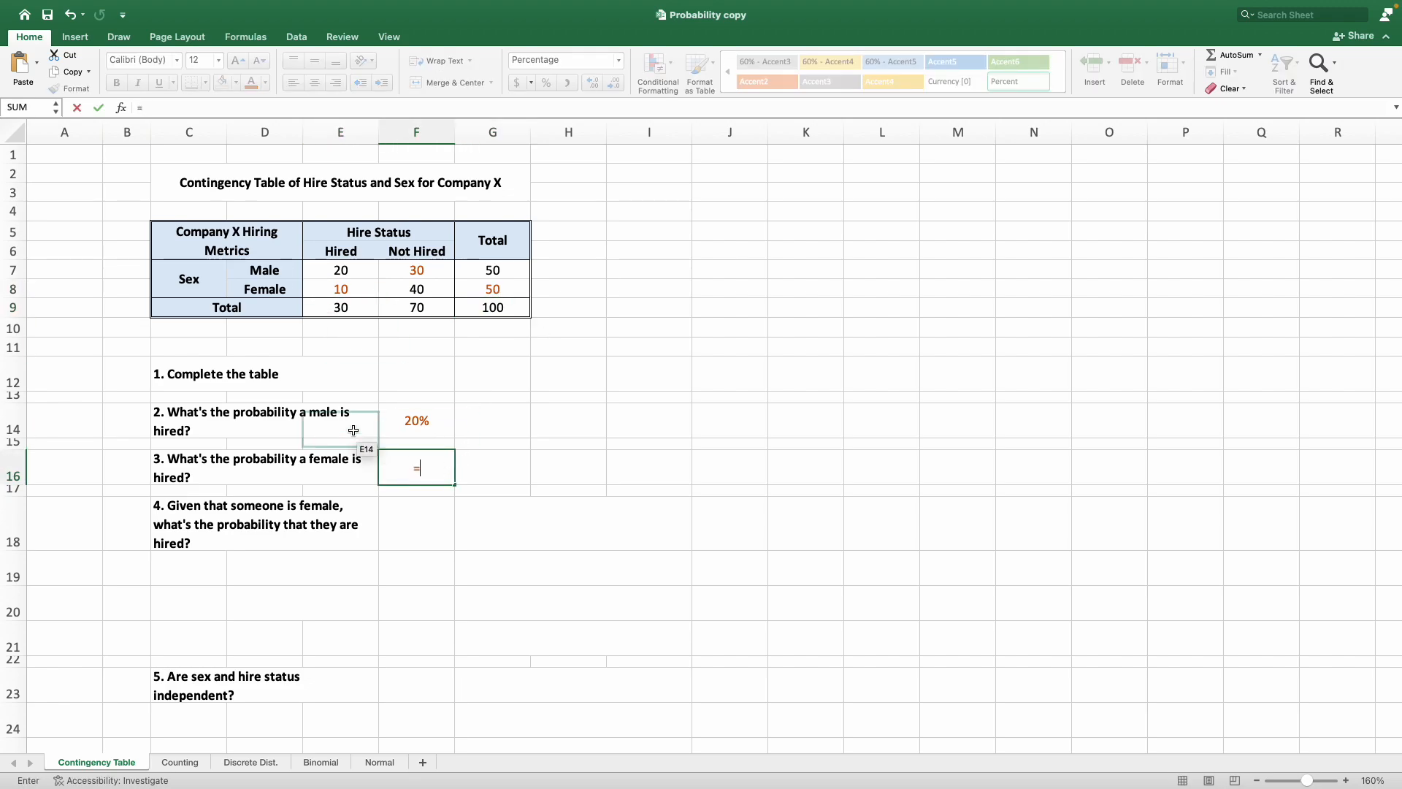
pyautogui.click(355, 290)
pyautogui.write('/')
pyautogui.click(498, 309)
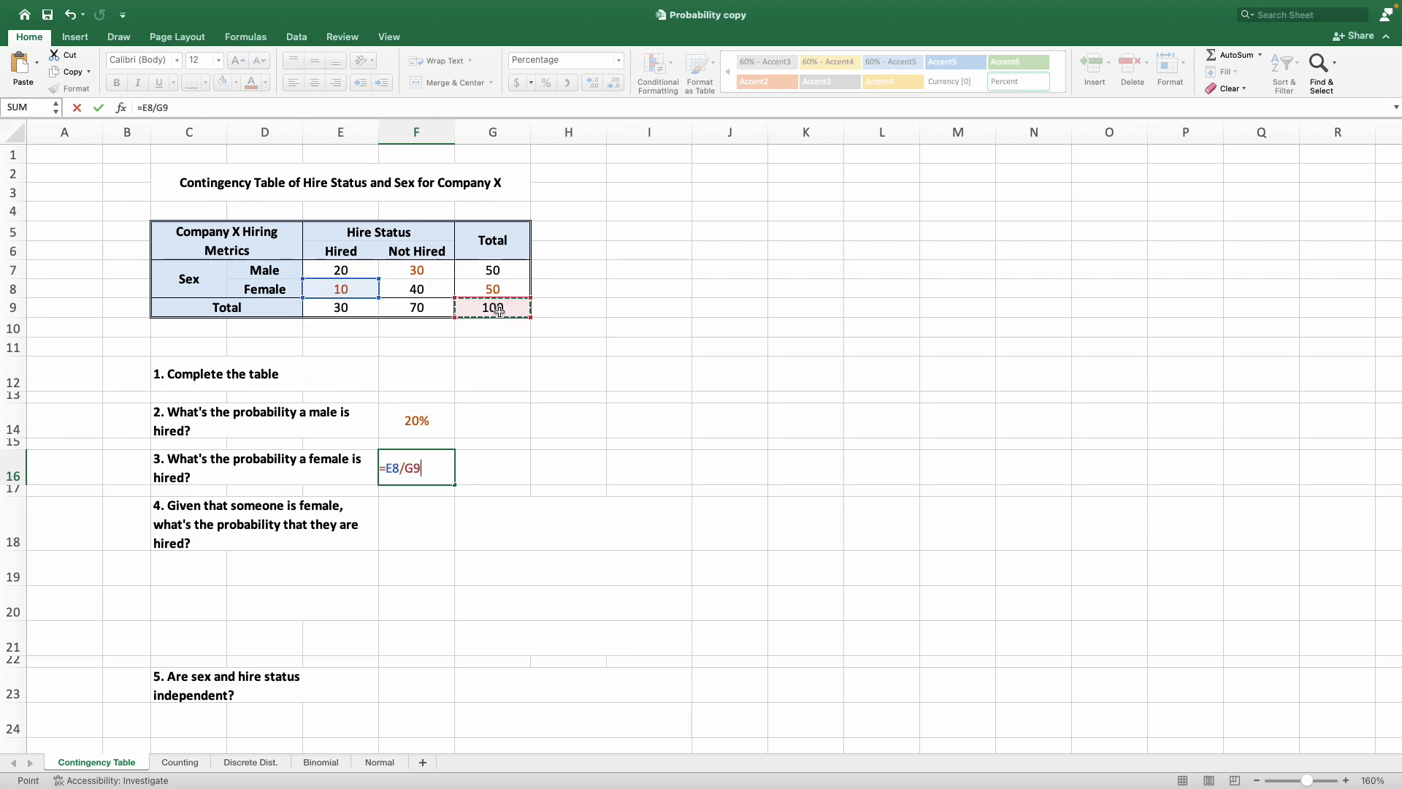
pyautogui.press('Return')
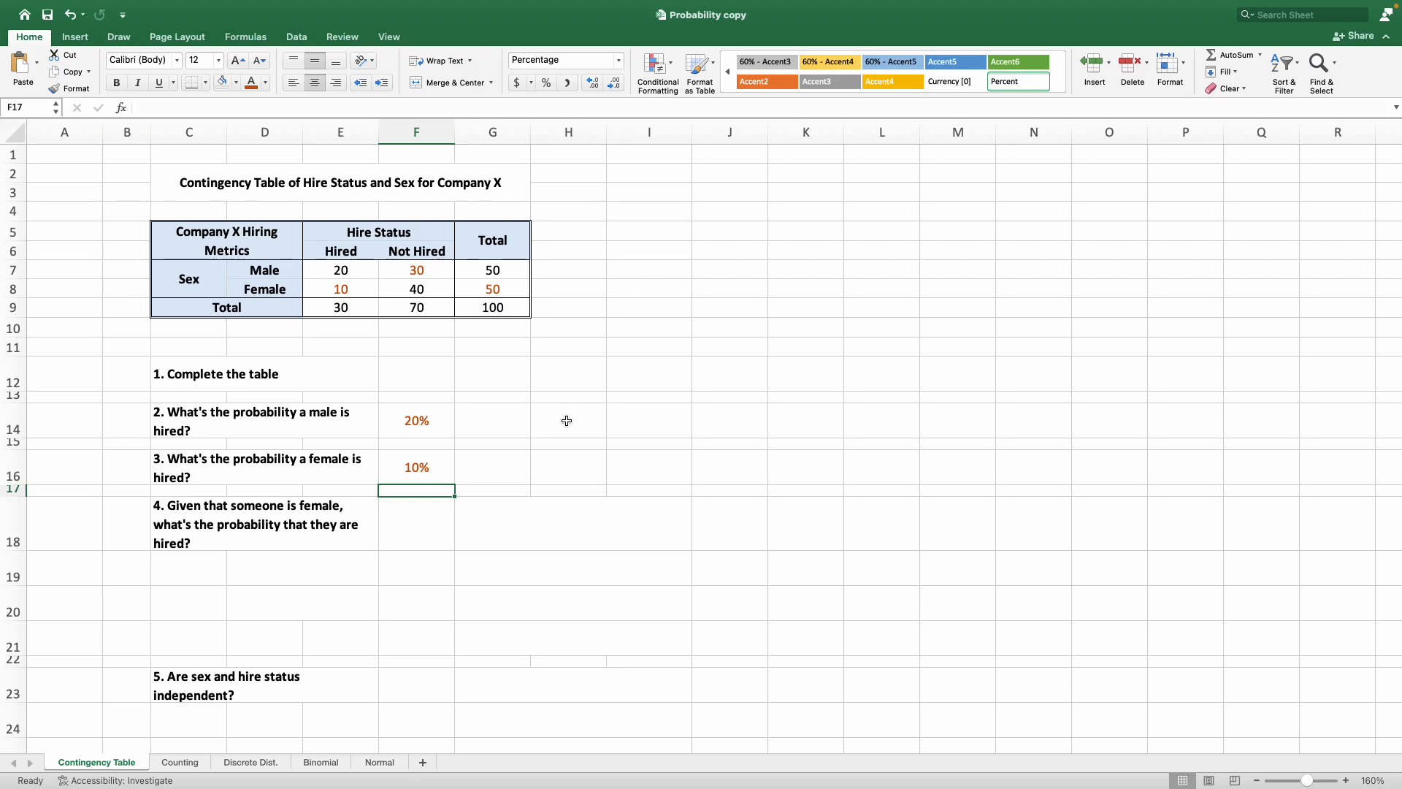
# Paste the conditional probability formula P(A|B) = P(A∩B) / P(B) into G18 beside question 4.
pyautogui.click(321, 527)
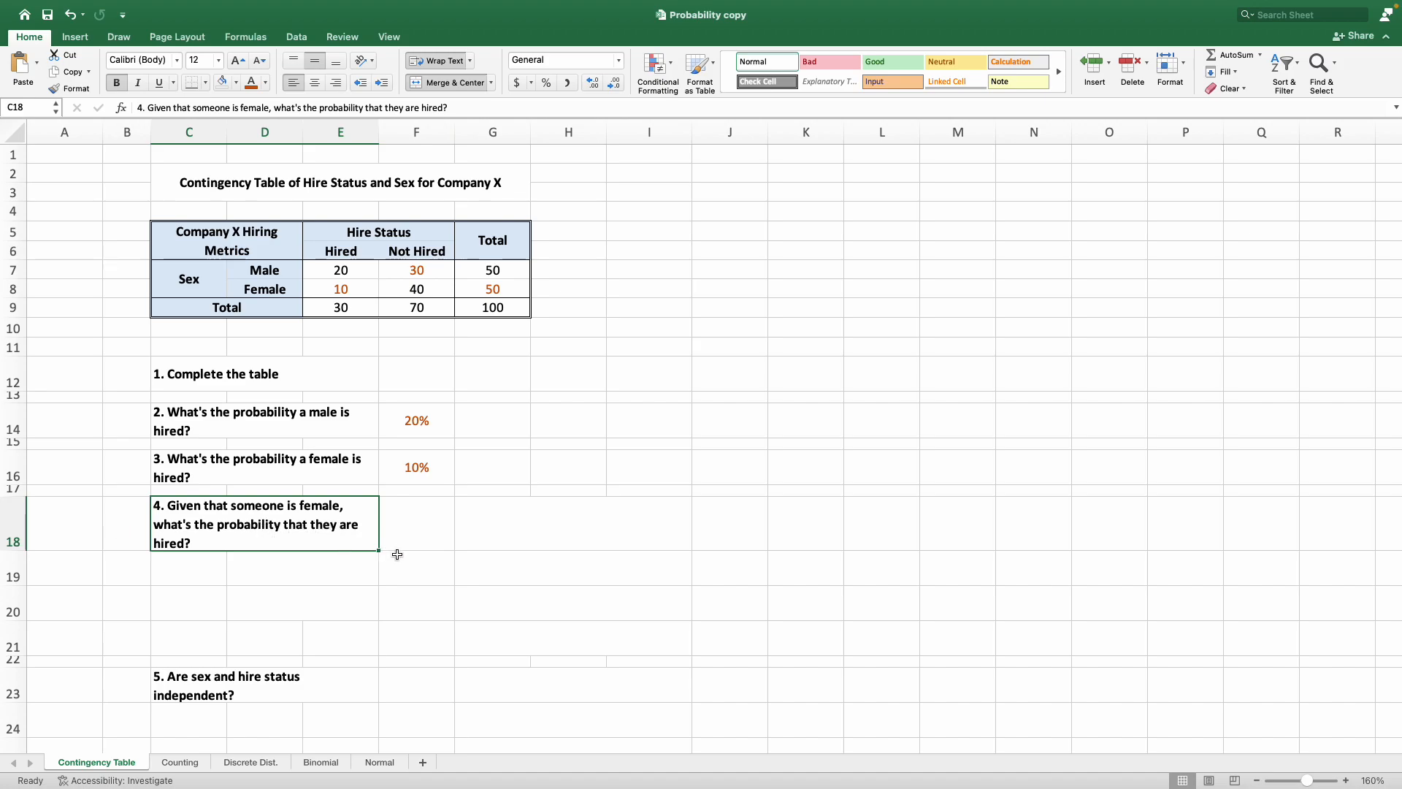
pyautogui.moveTo(150, 107); pyautogui.dragTo(269, 108)
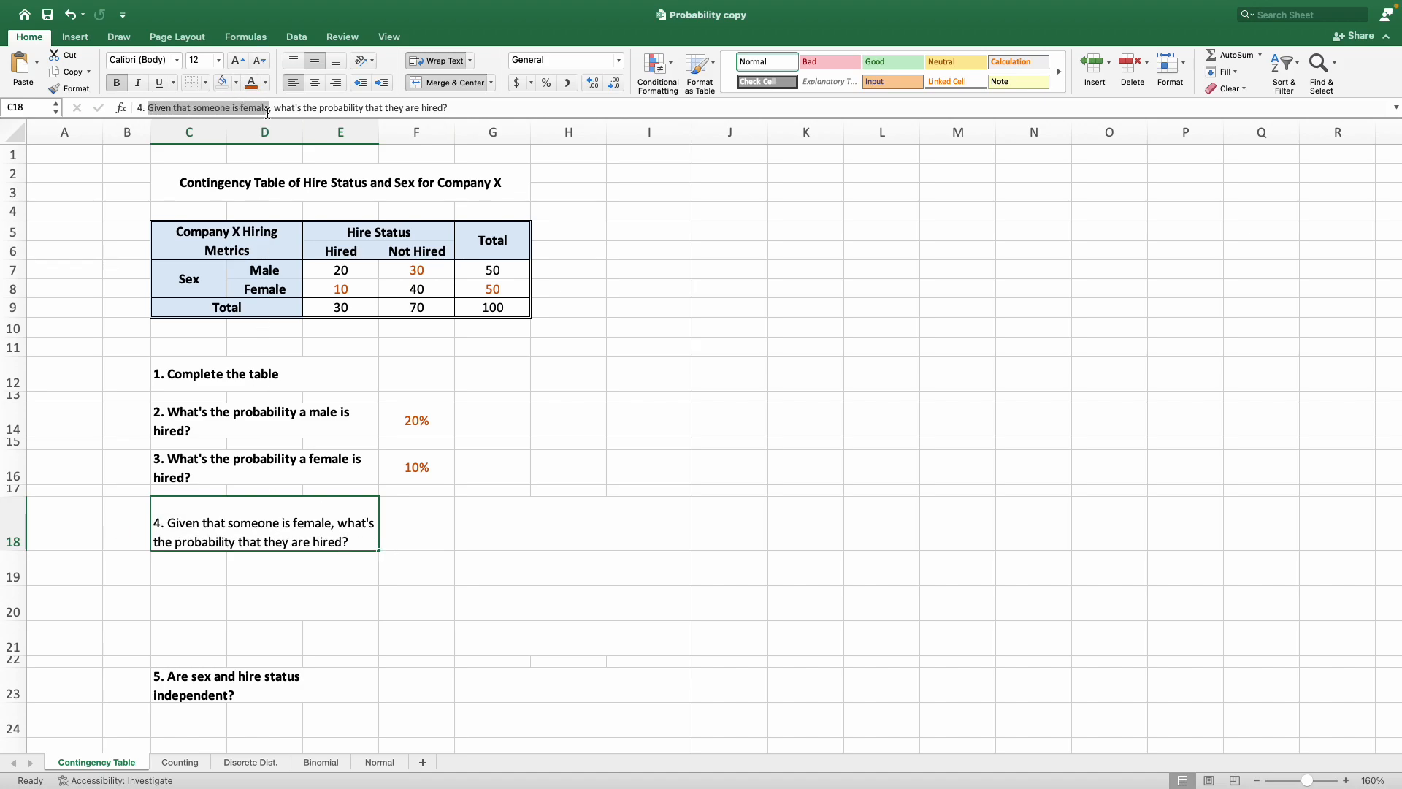
pyautogui.click(502, 535)
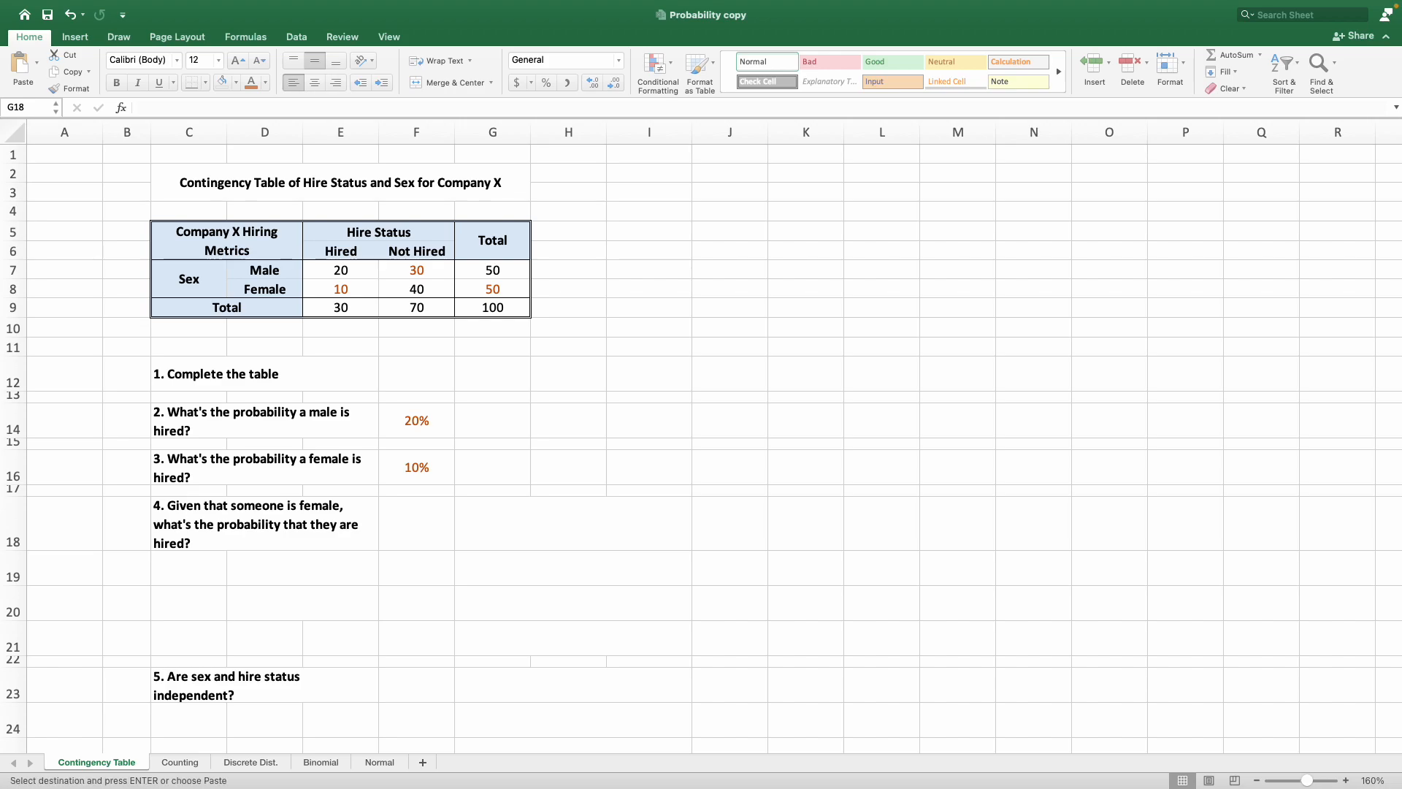
pyautogui.click(588, 538)
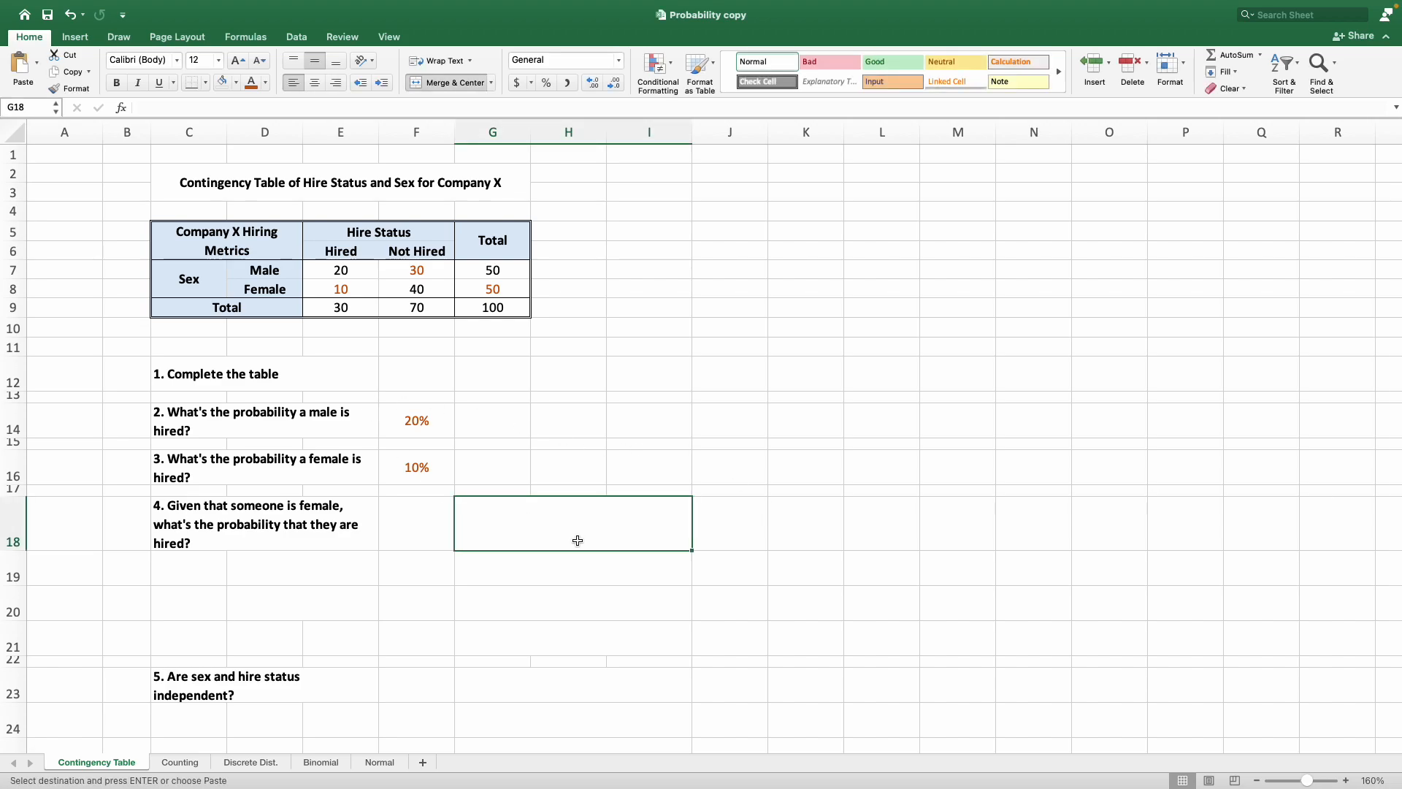
pyautogui.write('P(A|B) = P(A∩B) / P(B)')
pyautogui.click(555, 560)
pyautogui.click(551, 528)
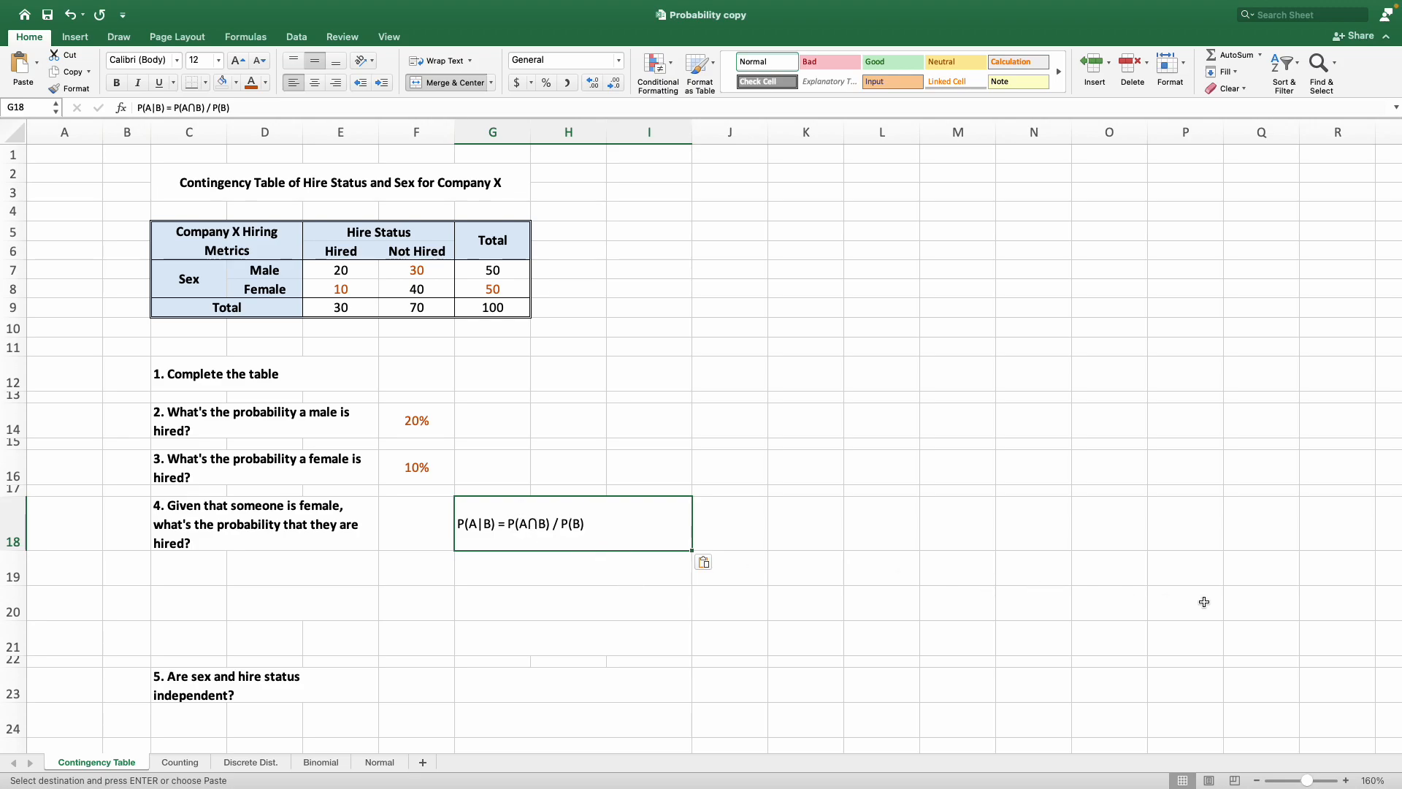
# Define the events below question 4 by entering "Let A = Hired" in D19 and "Let B = Female" in D20.
pyautogui.click(303, 569)
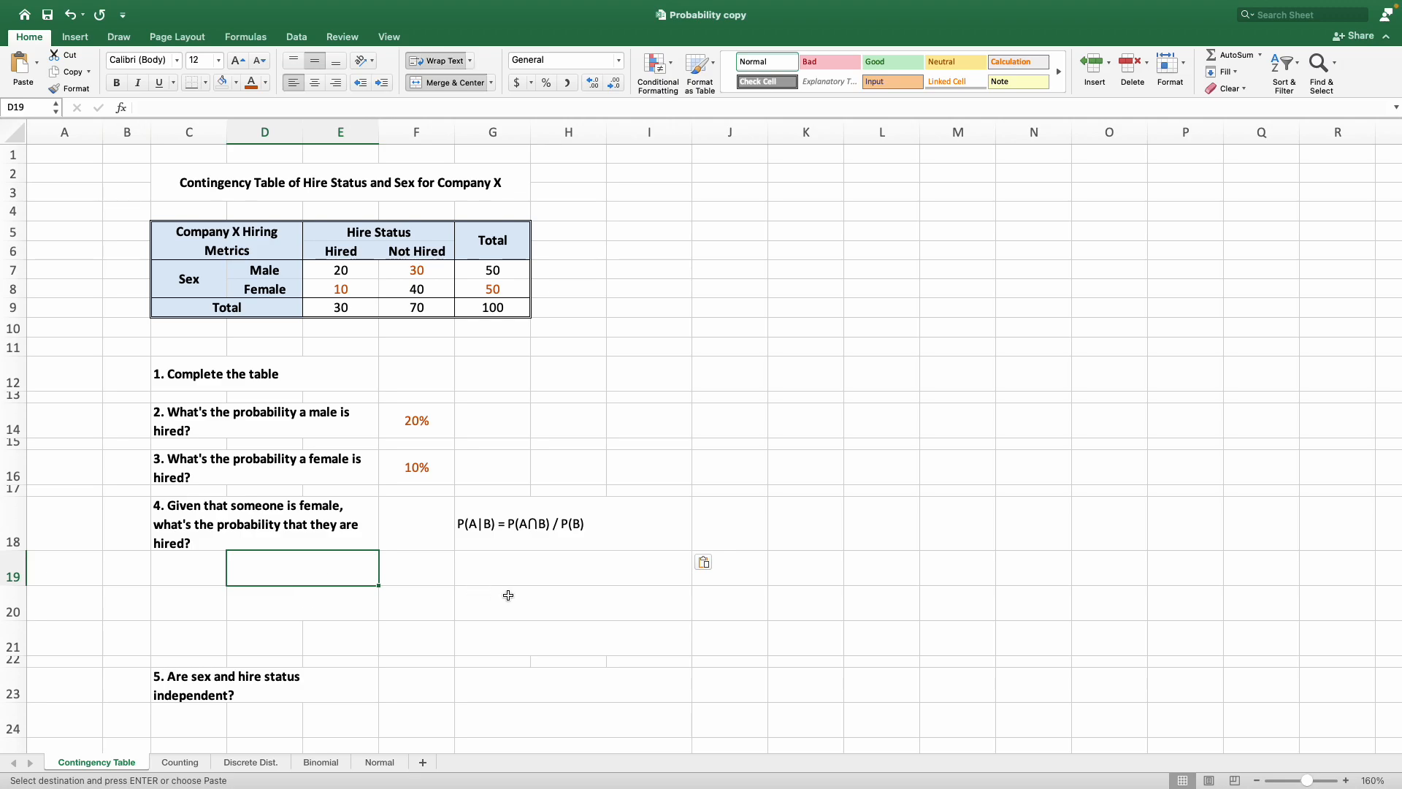
pyautogui.write('Let')
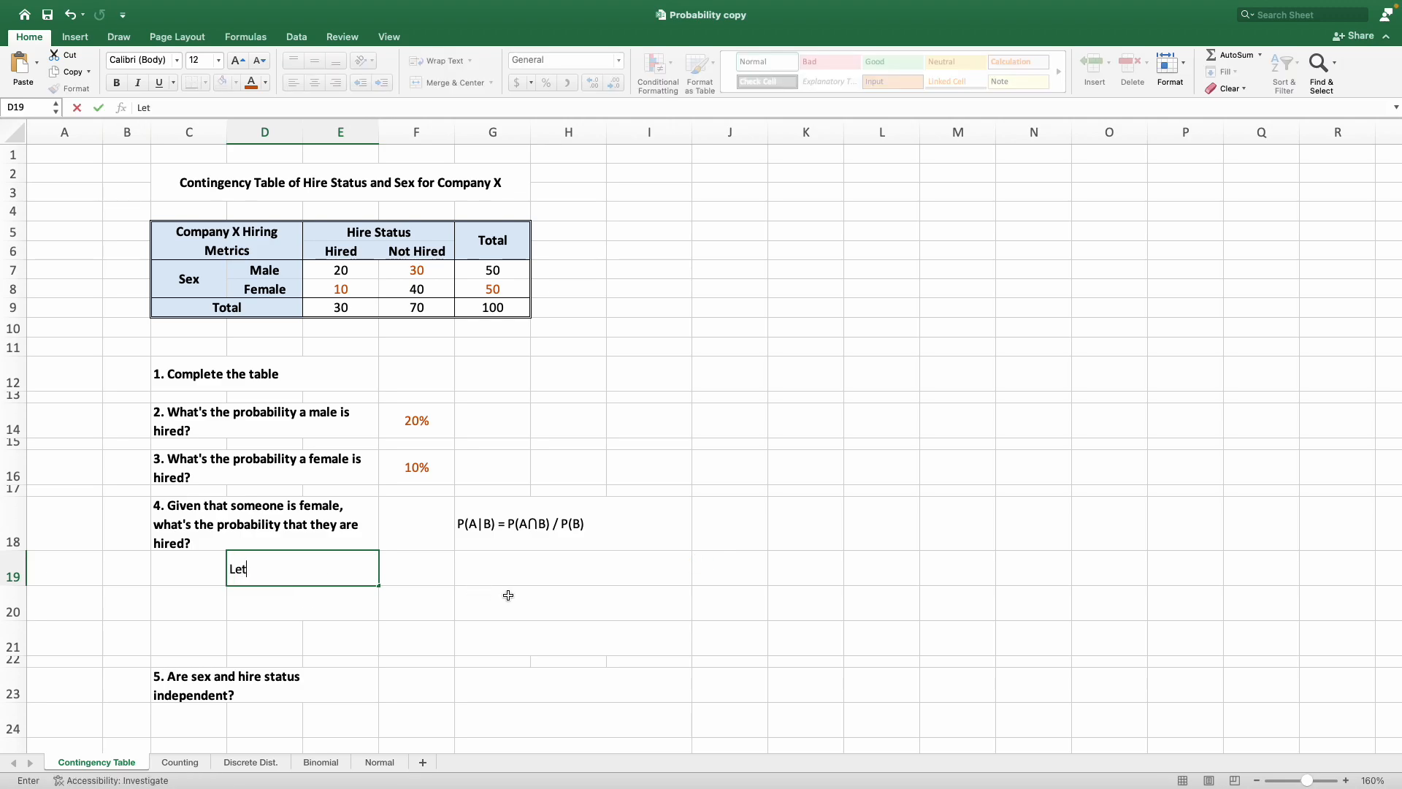
pyautogui.write(' A = Hired')
pyautogui.press('Return')
pyautogui.write('Let B')
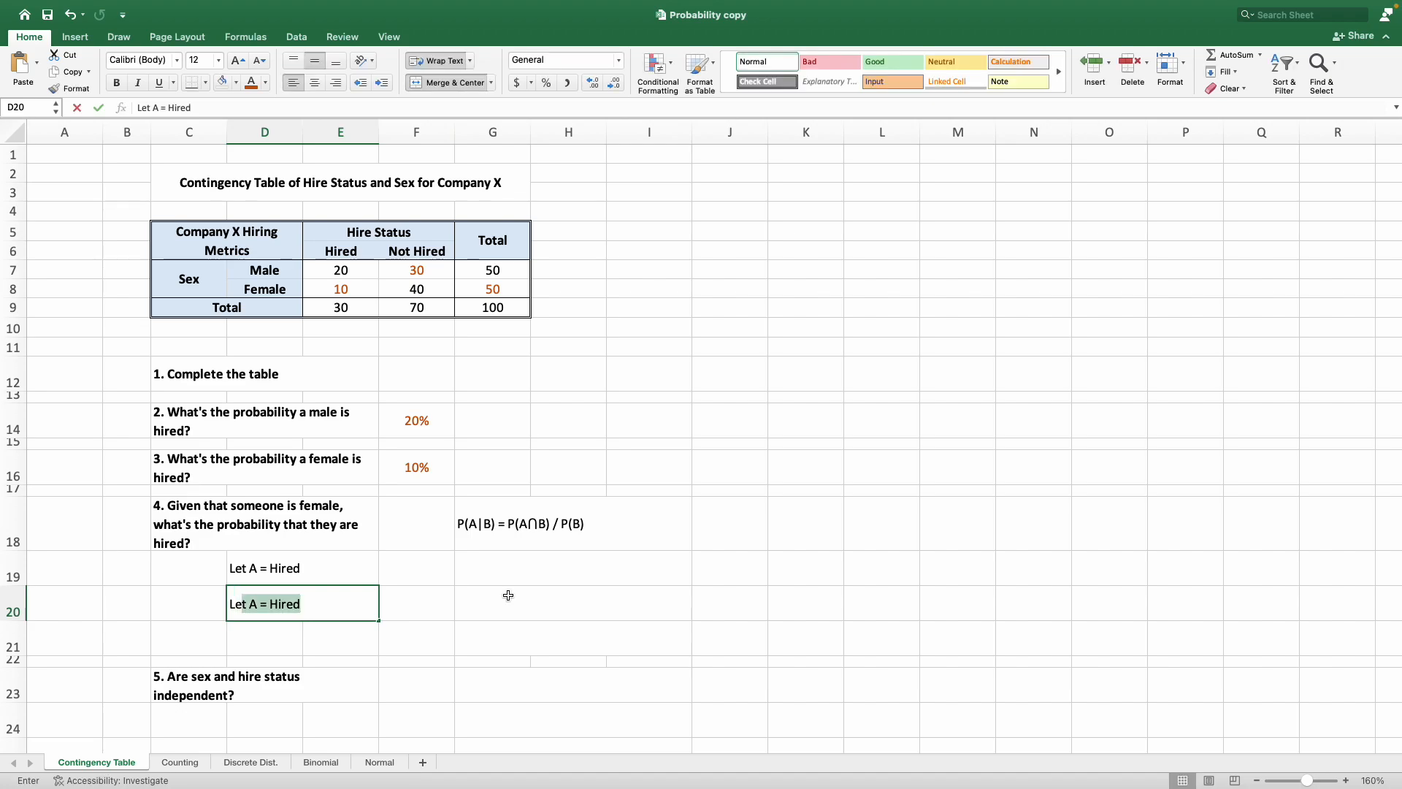
pyautogui.write(' = ')
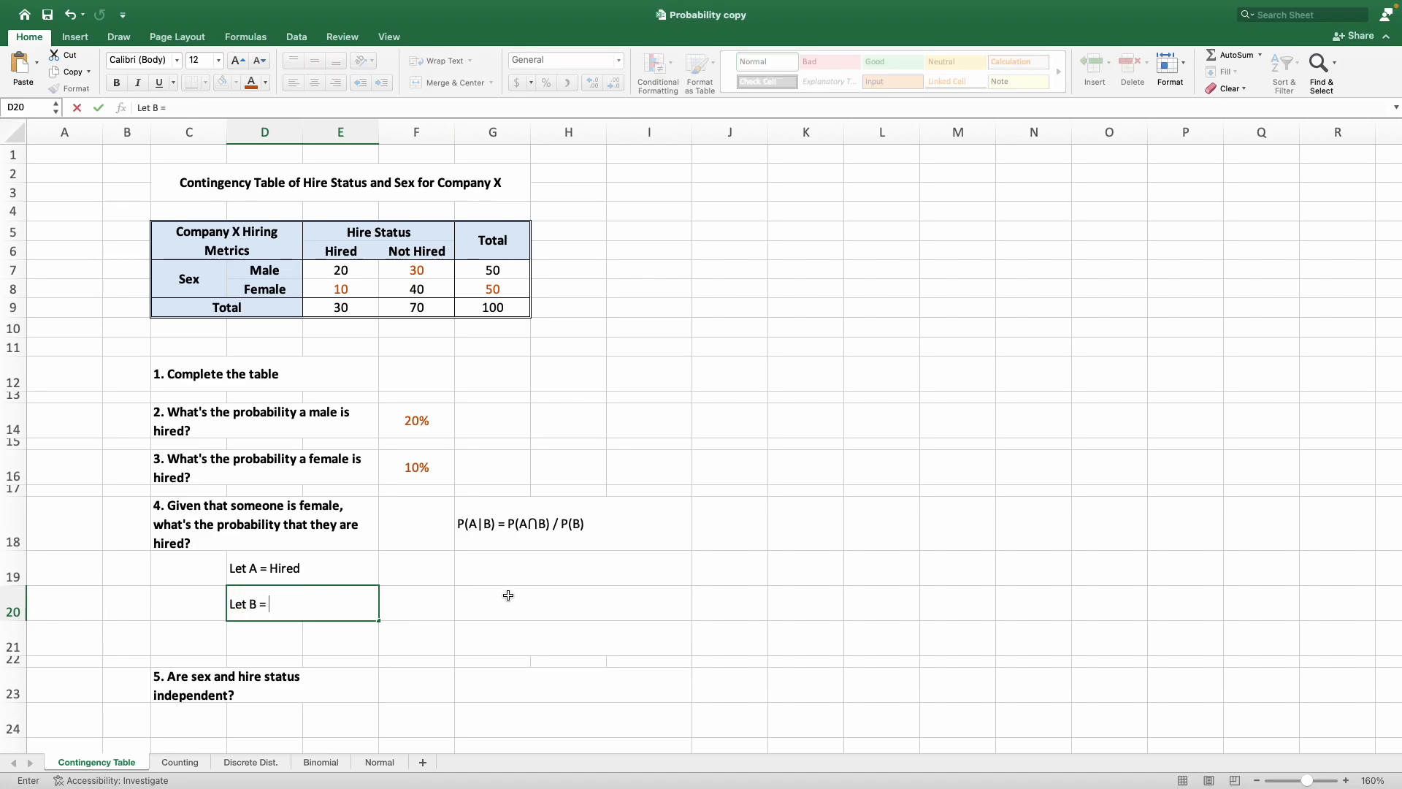
pyautogui.write('Female')
pyautogui.press('Return')
pyautogui.press('Up')
pyautogui.press('Up')
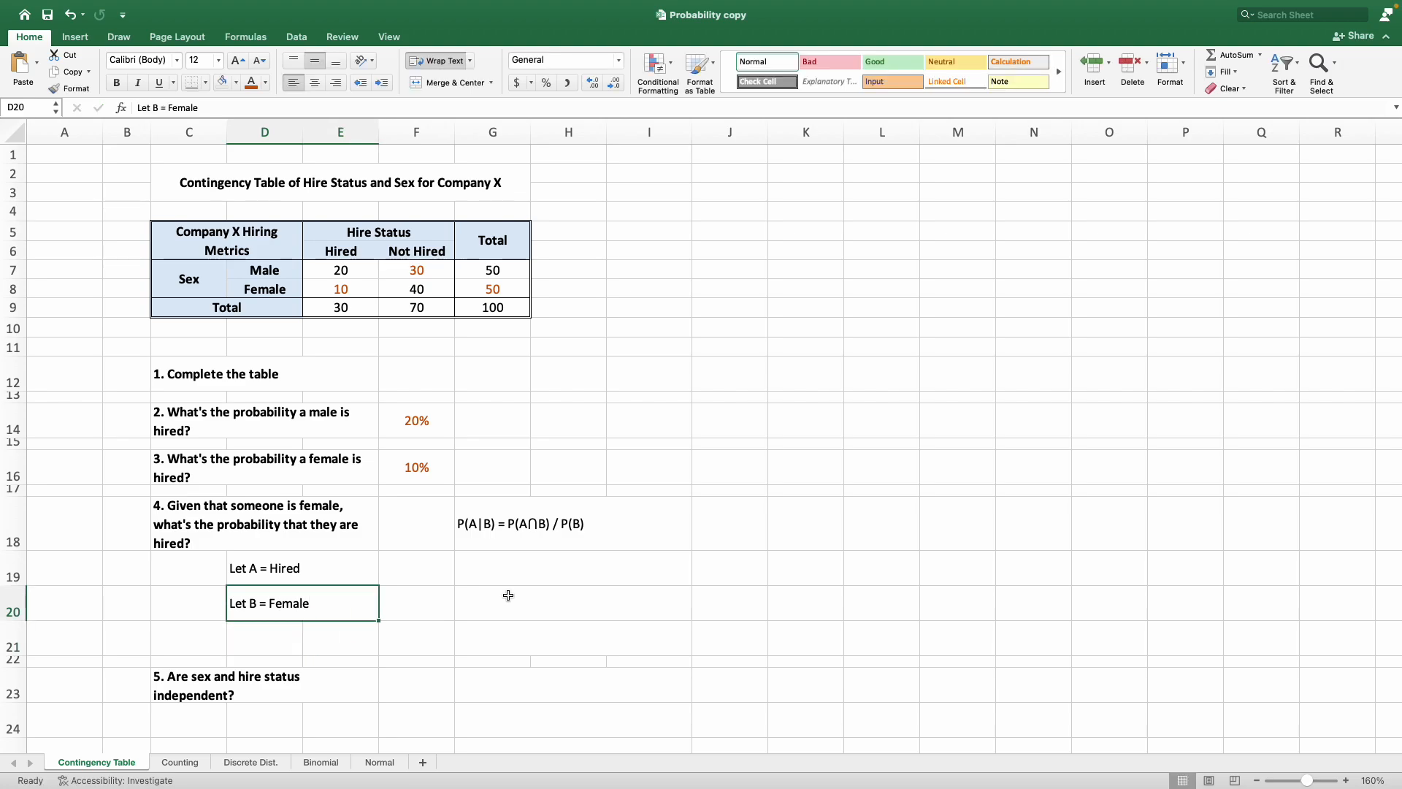
# Enter "P(A) = P(Hired) = 30 / 100 = 0.3" in G19 beside the definition of event A.
pyautogui.press('Right')
pyautogui.press('Right')
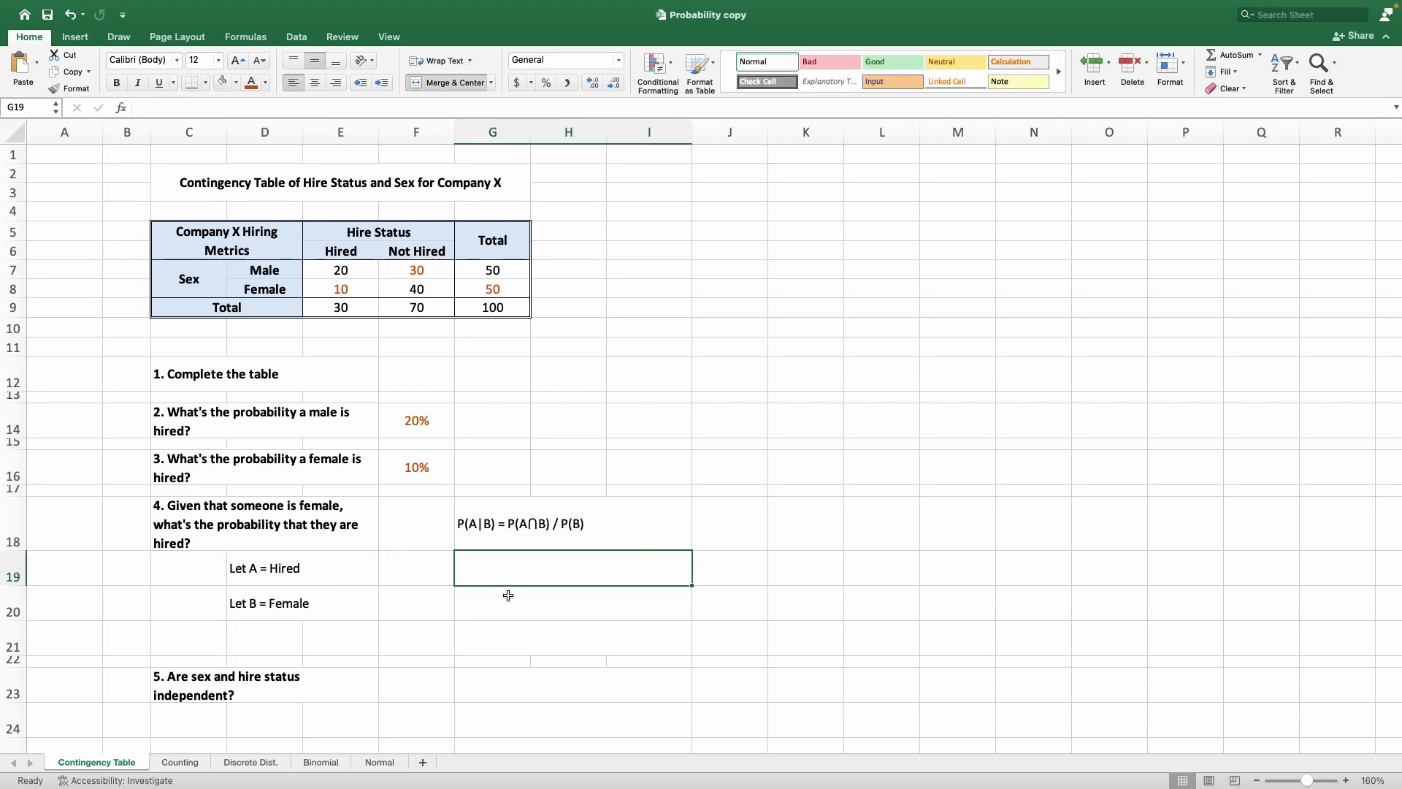
pyautogui.write('P(A)')
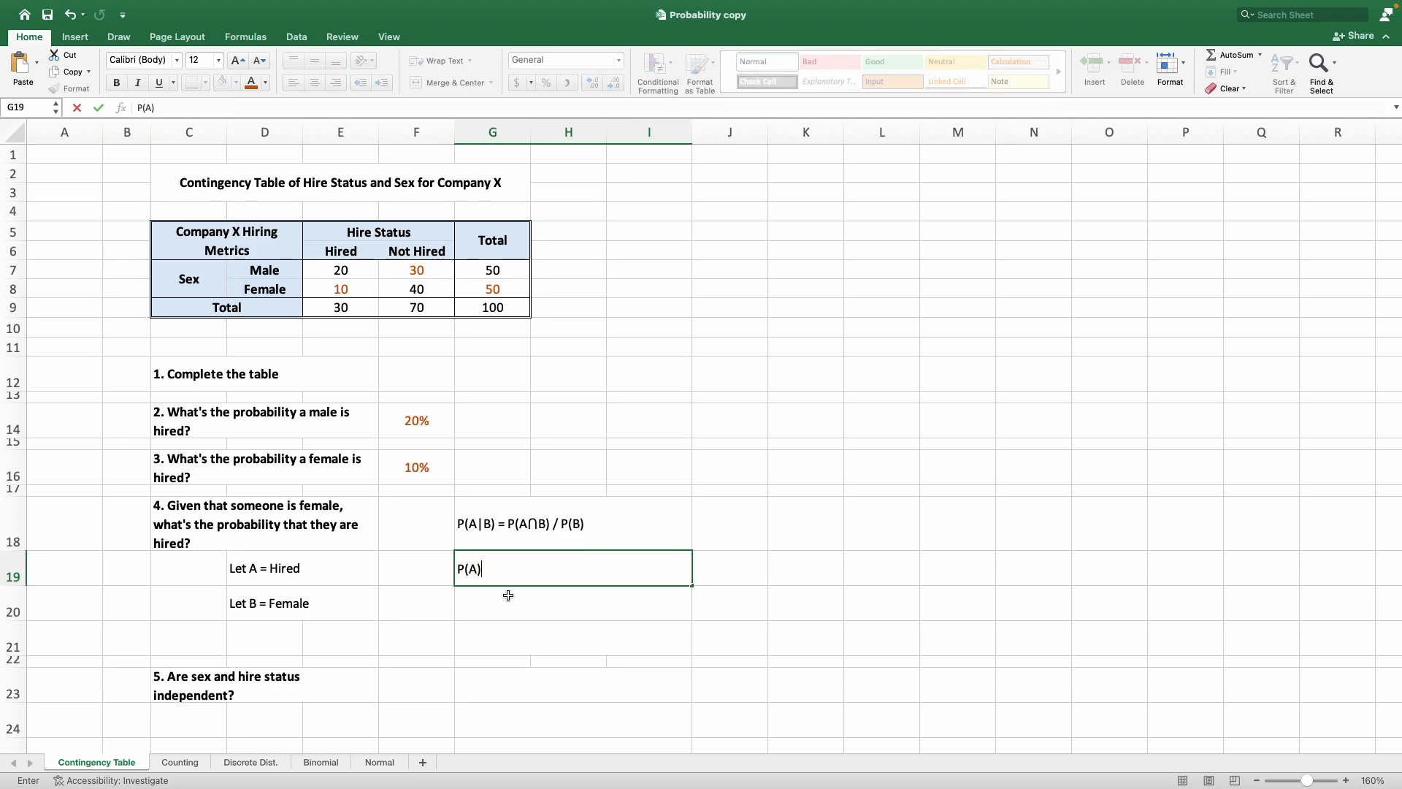
pyautogui.write(' = P(Hired) =')
pyautogui.write('30 / 100')
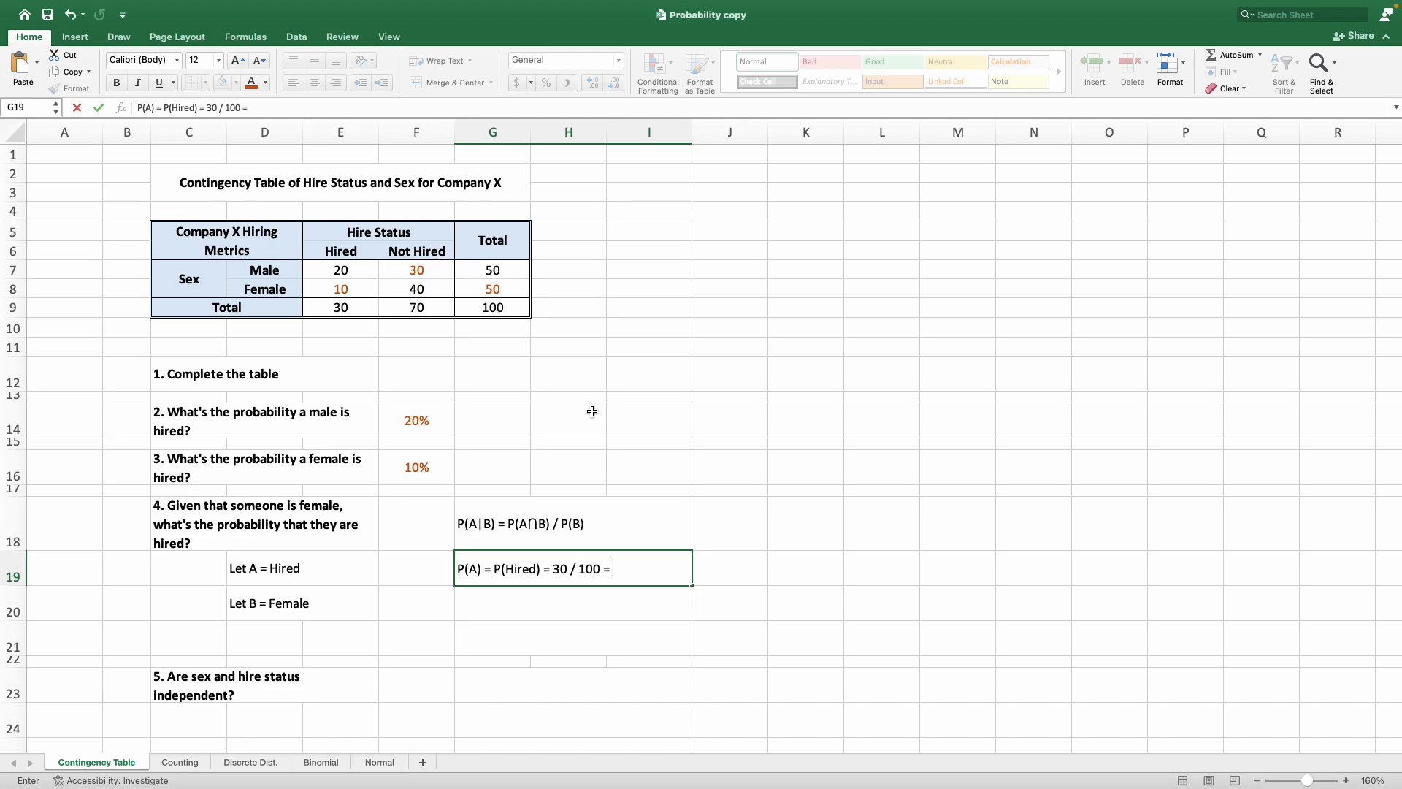
pyautogui.write(' = 0.3')
pyautogui.press('Return')
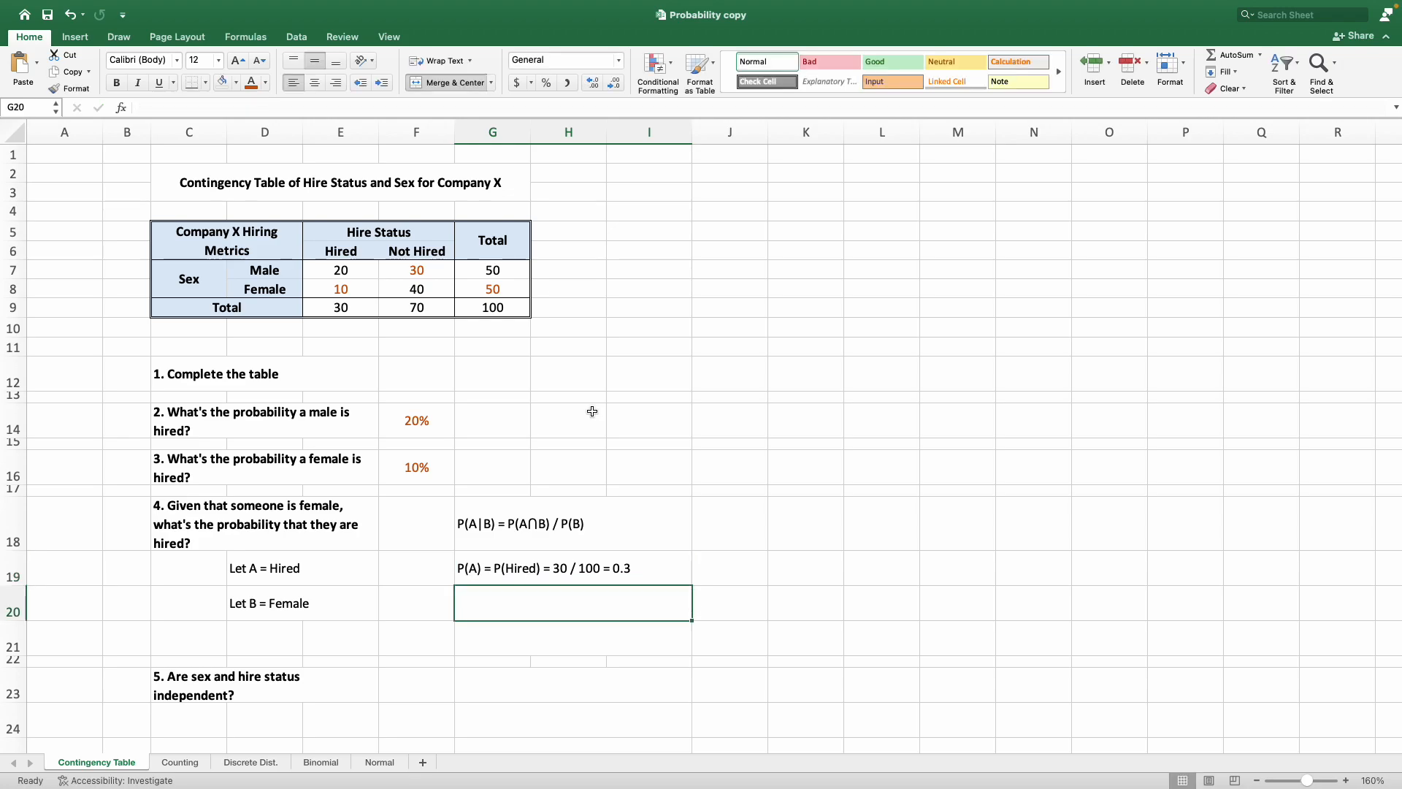
# Enter "P(B) = P(Female) = 50 / 100 = 0.5" in G20 beside the definition of event B.
pyautogui.write('P')
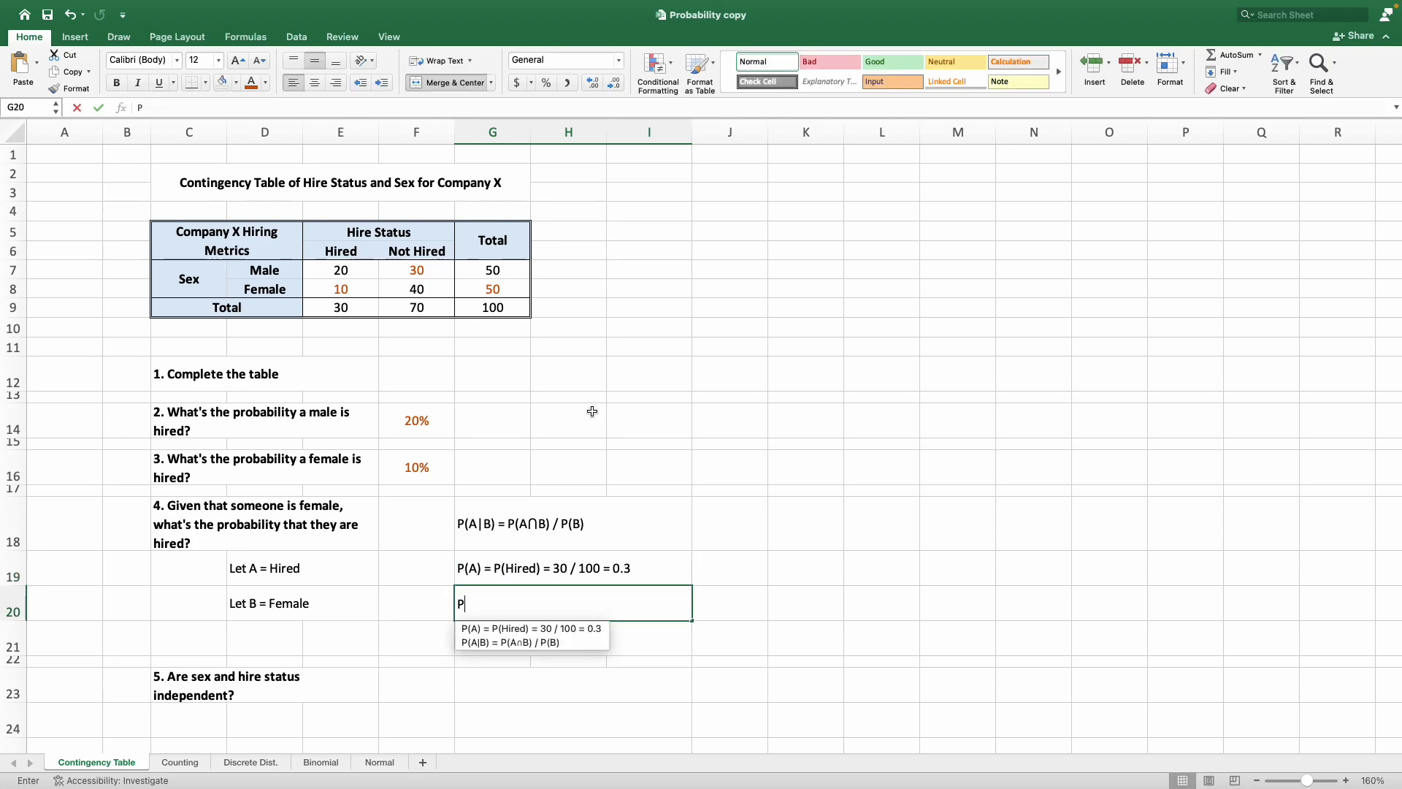
pyautogui.write('(B) = P(B) = P')
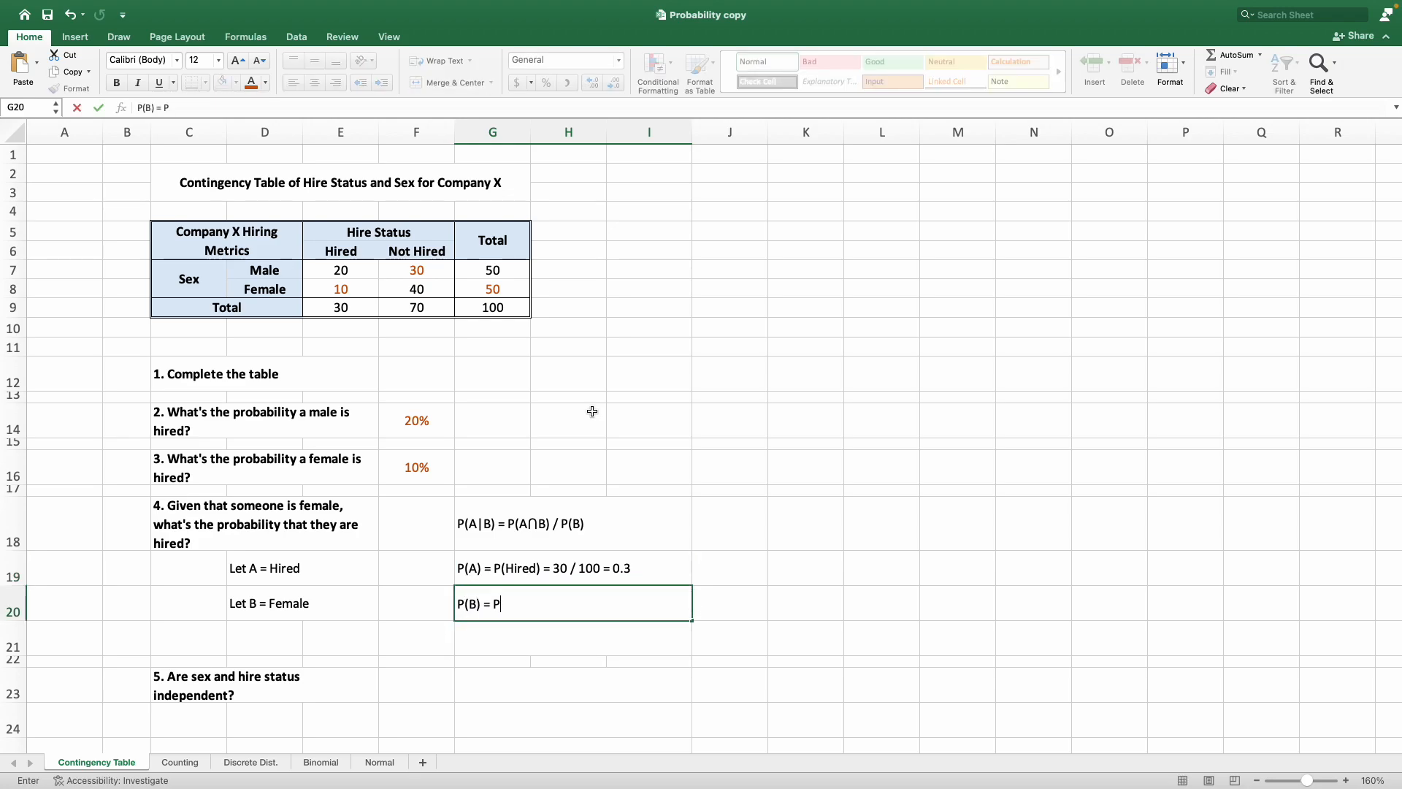
pyautogui.write('Female')
pyautogui.write('50')
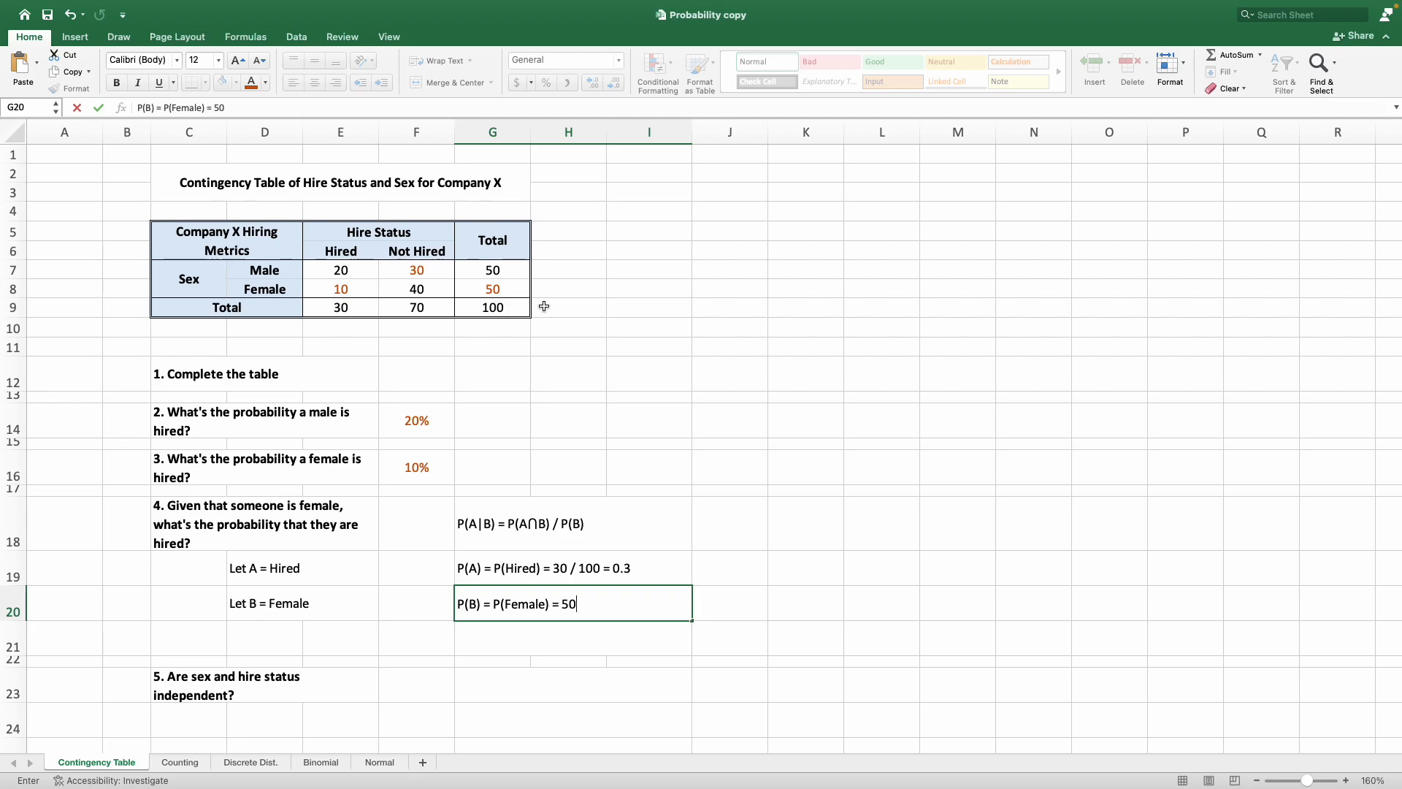
pyautogui.write(' / 100 = 0.5')
pyautogui.press('Return')
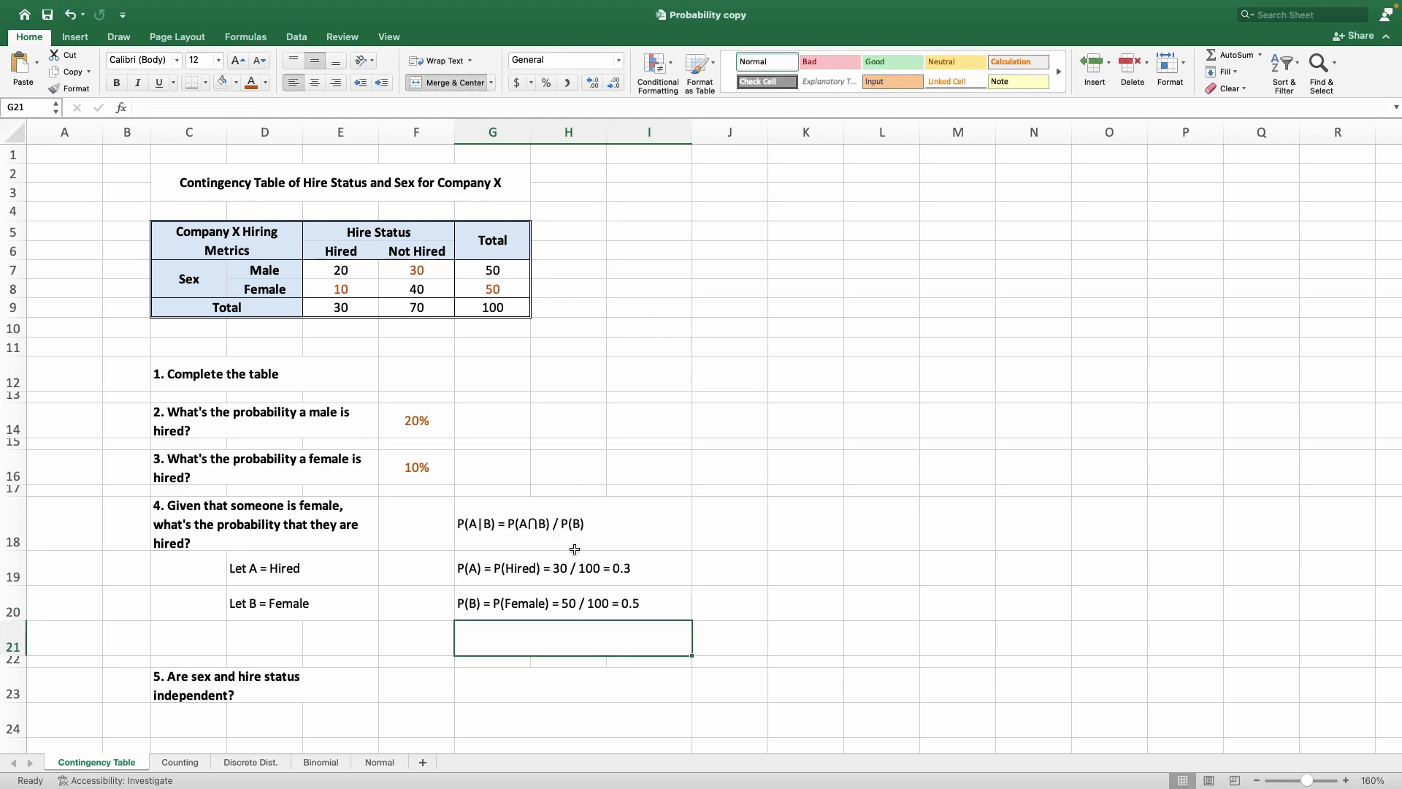
# Examine the P(A∩B) term of the conditional probability formula in G18.
pyautogui.scroll(-1, 573, 548)
pyautogui.scroll(-2, 575, 549)
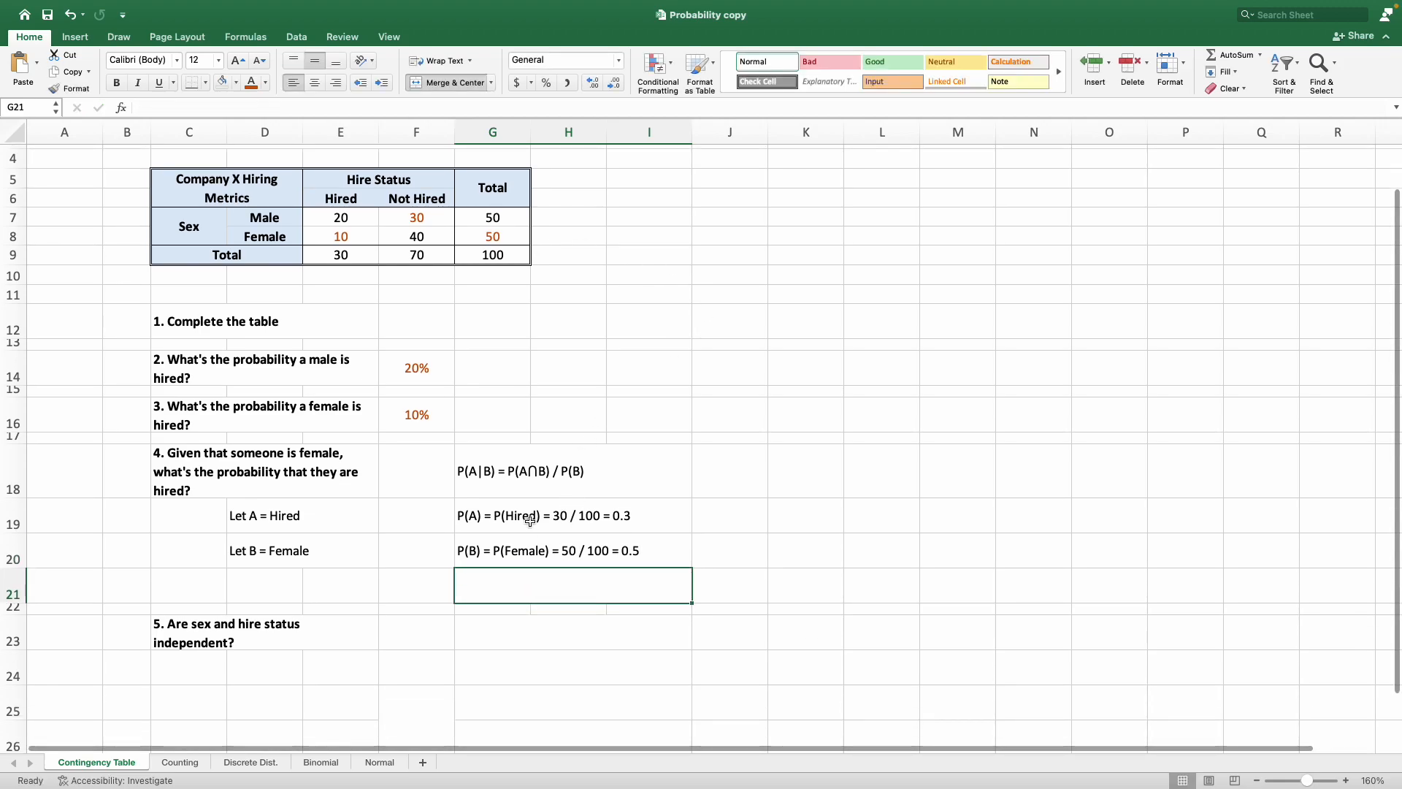
pyautogui.click(542, 491)
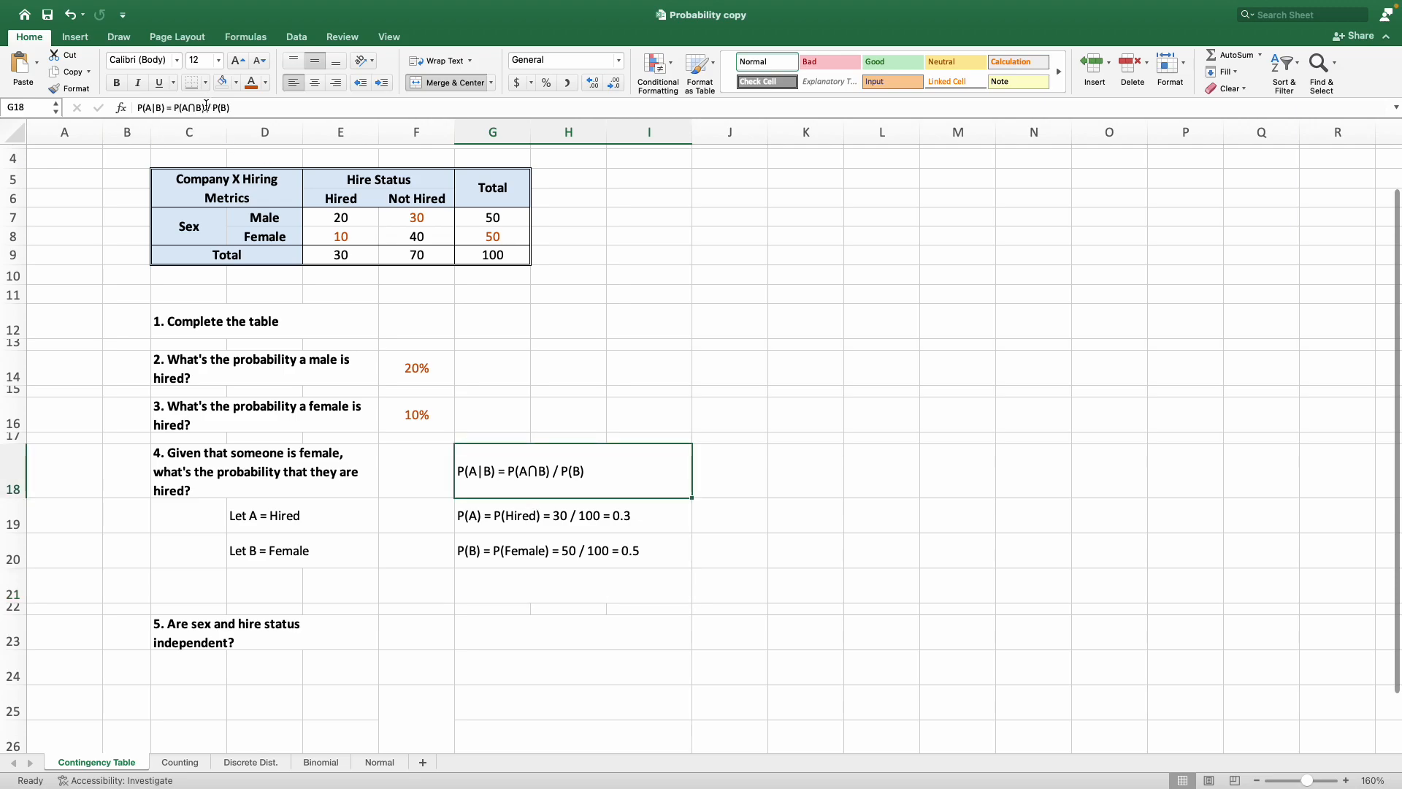
pyautogui.moveTo(206, 103); pyautogui.dragTo(174, 107)
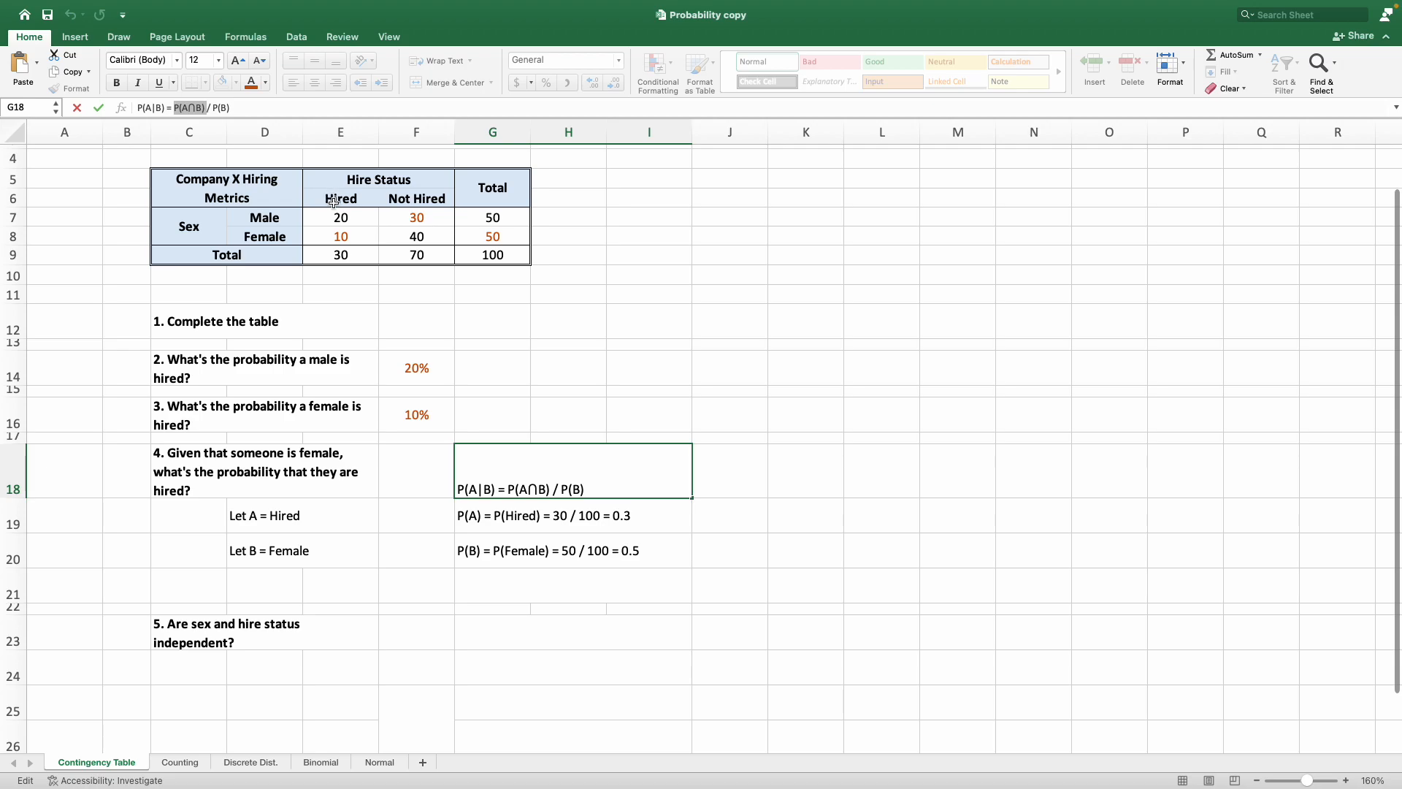
pyautogui.press('Escape')
# Begin the joint probability entry in G21 with "P(A", keeping the cell open for editing.
pyautogui.click(517, 585)
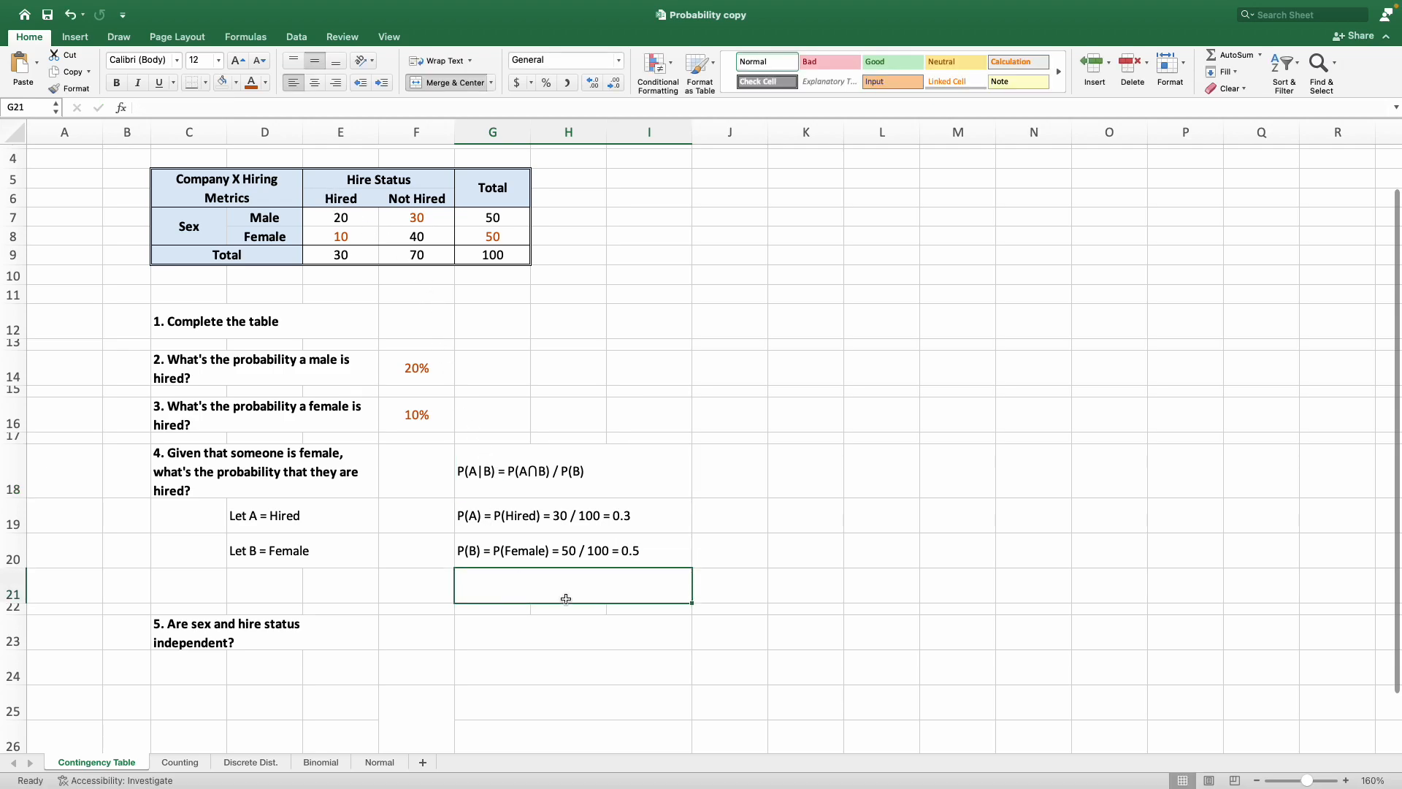
pyautogui.write('P(')
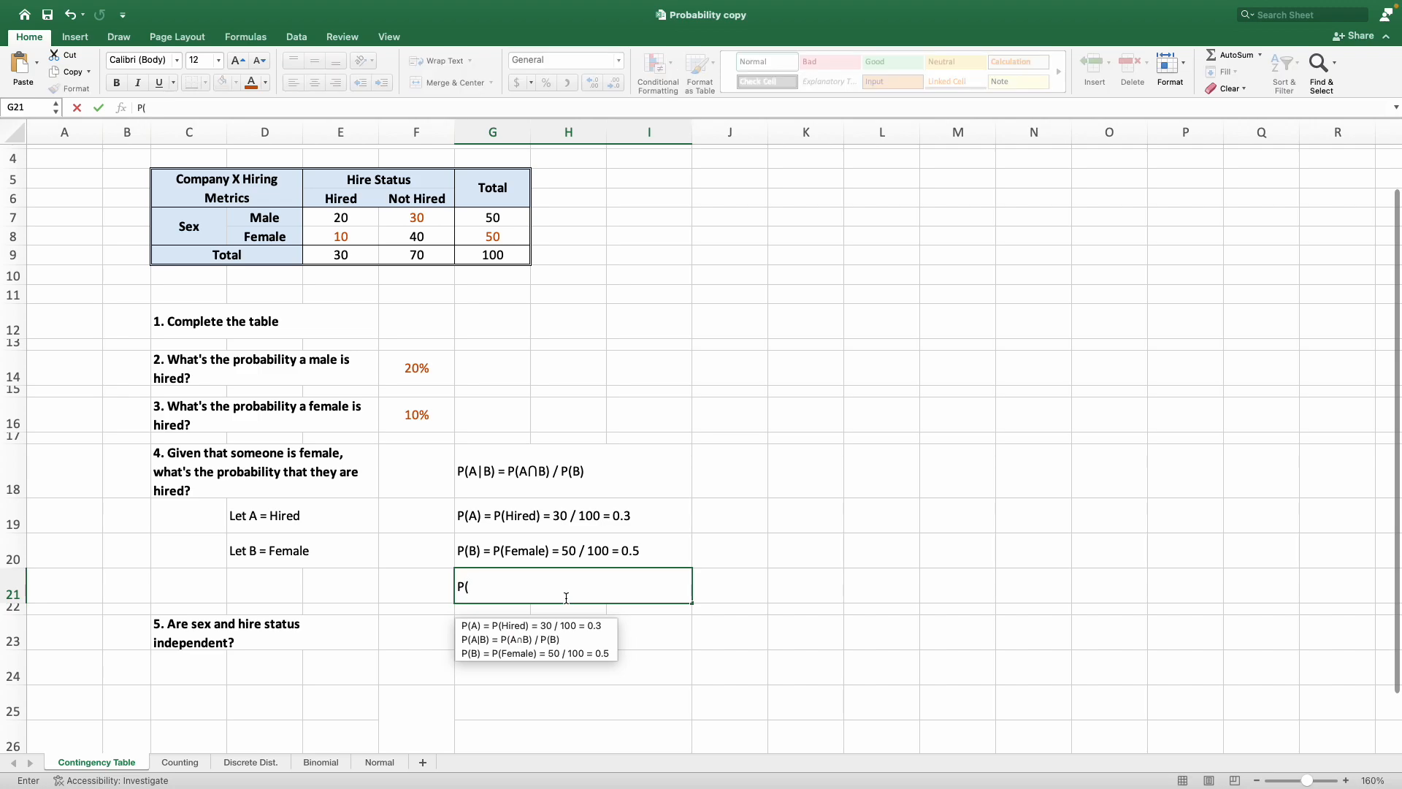
pyautogui.write('A')
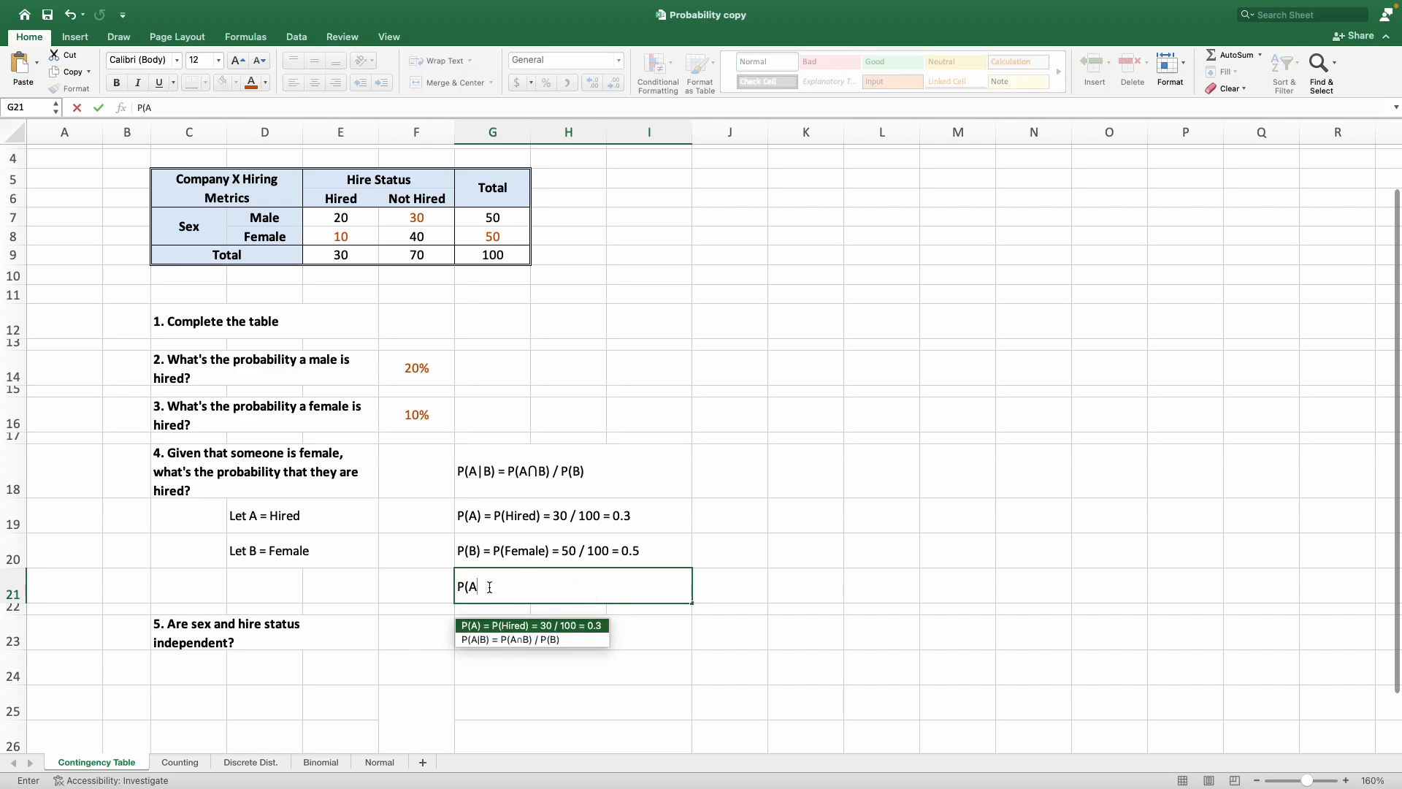
pyautogui.rightClick(490, 590)
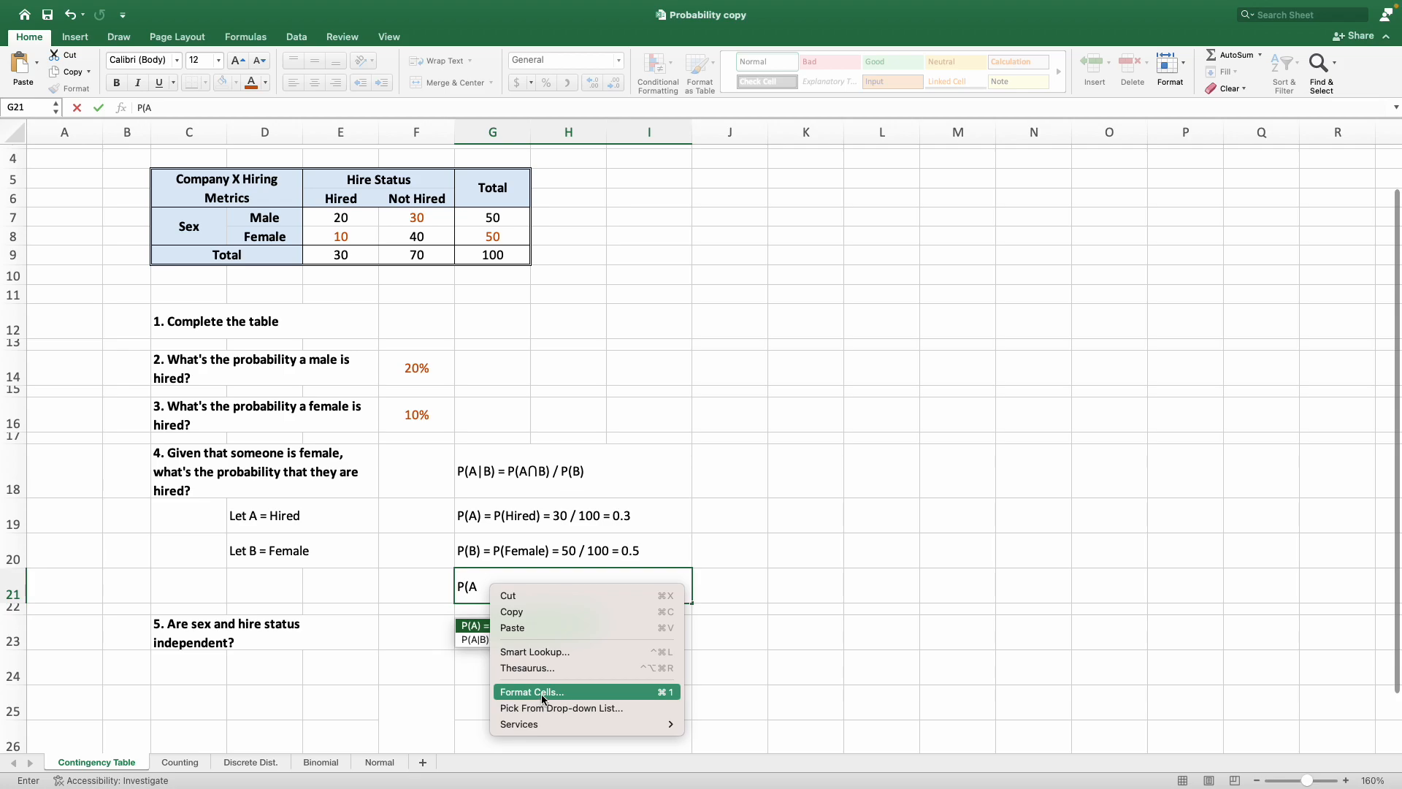
pyautogui.click(483, 592)
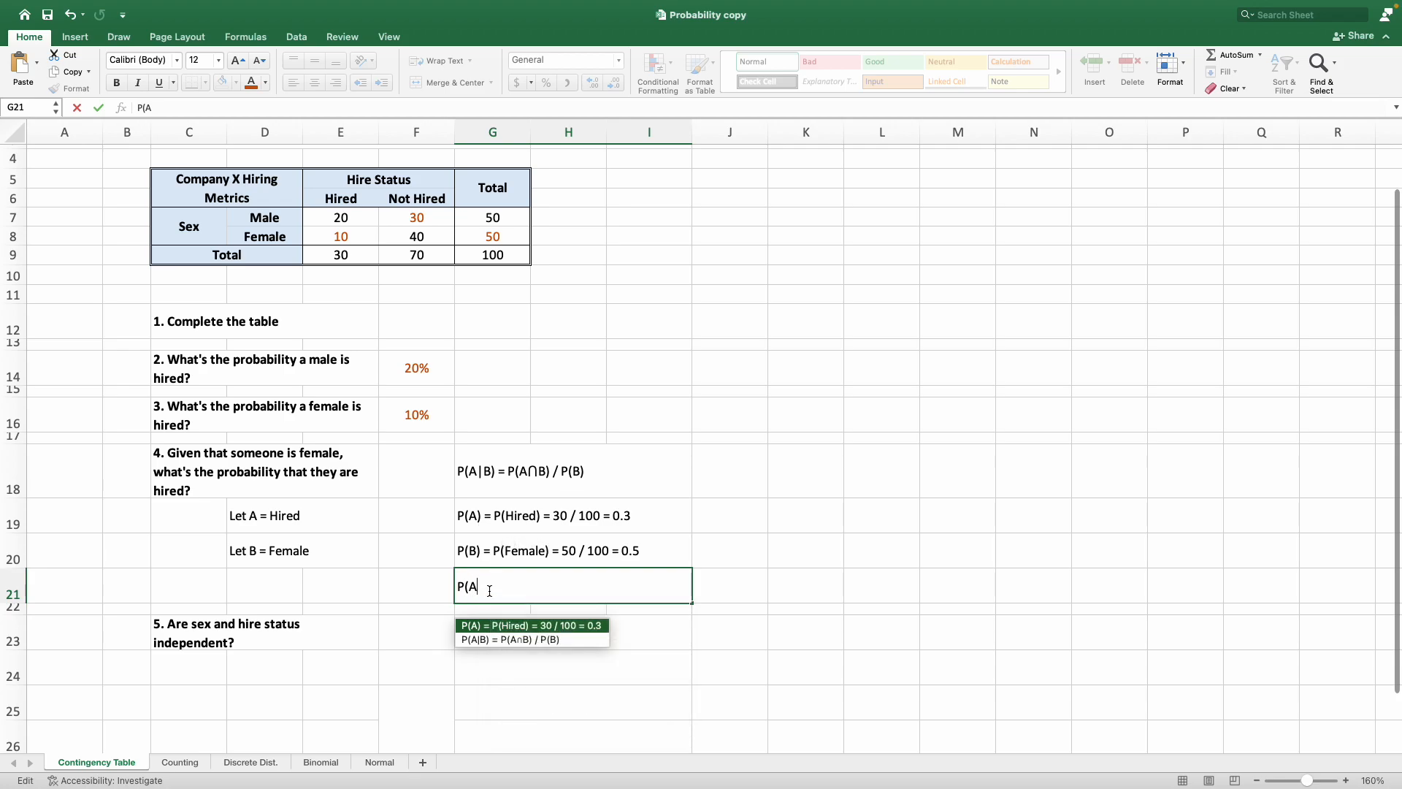
# Insert the n-ary intersection symbol ∩ after "P(A" in G21, finding it by searching the special characters for "intersect".
pyautogui.click(76, 36)
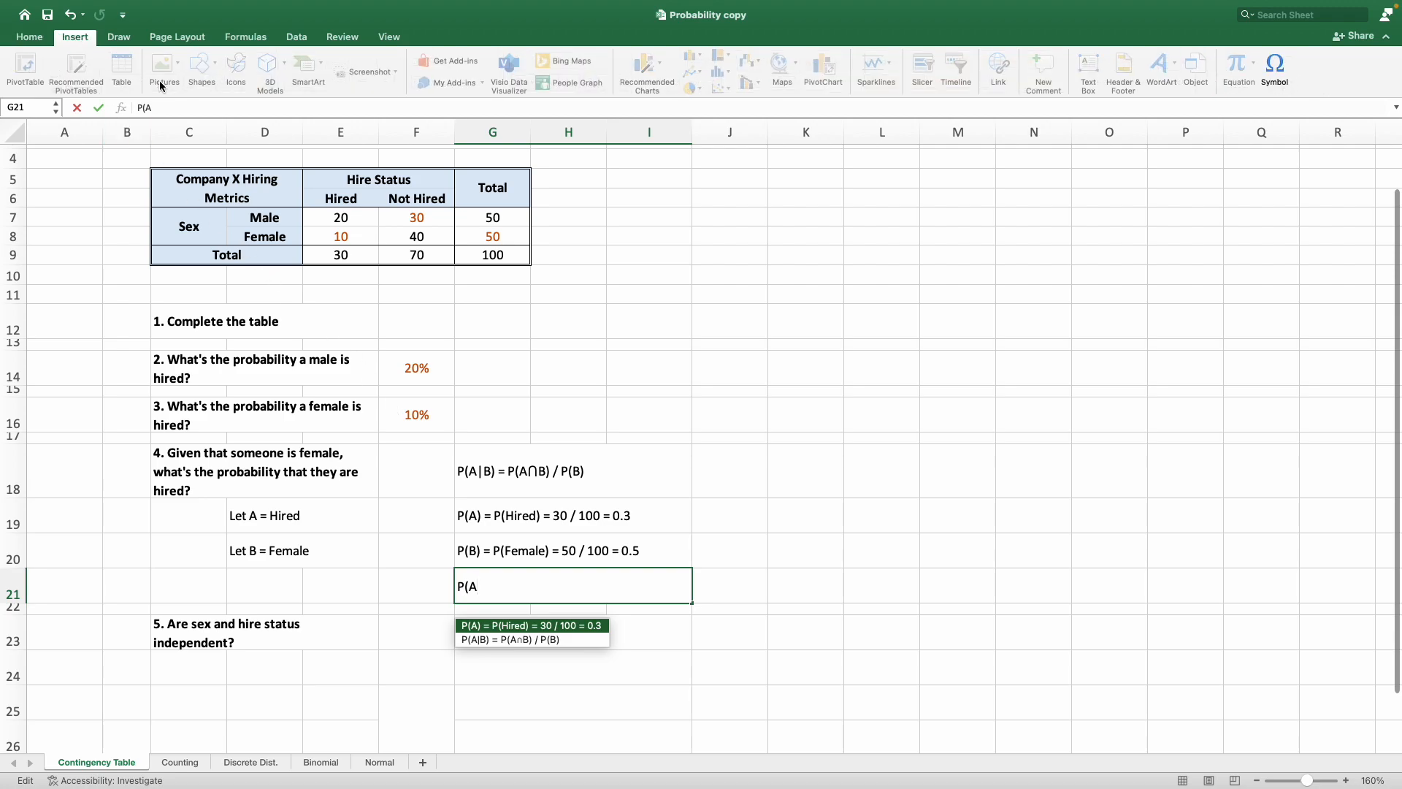
pyautogui.click(1271, 76)
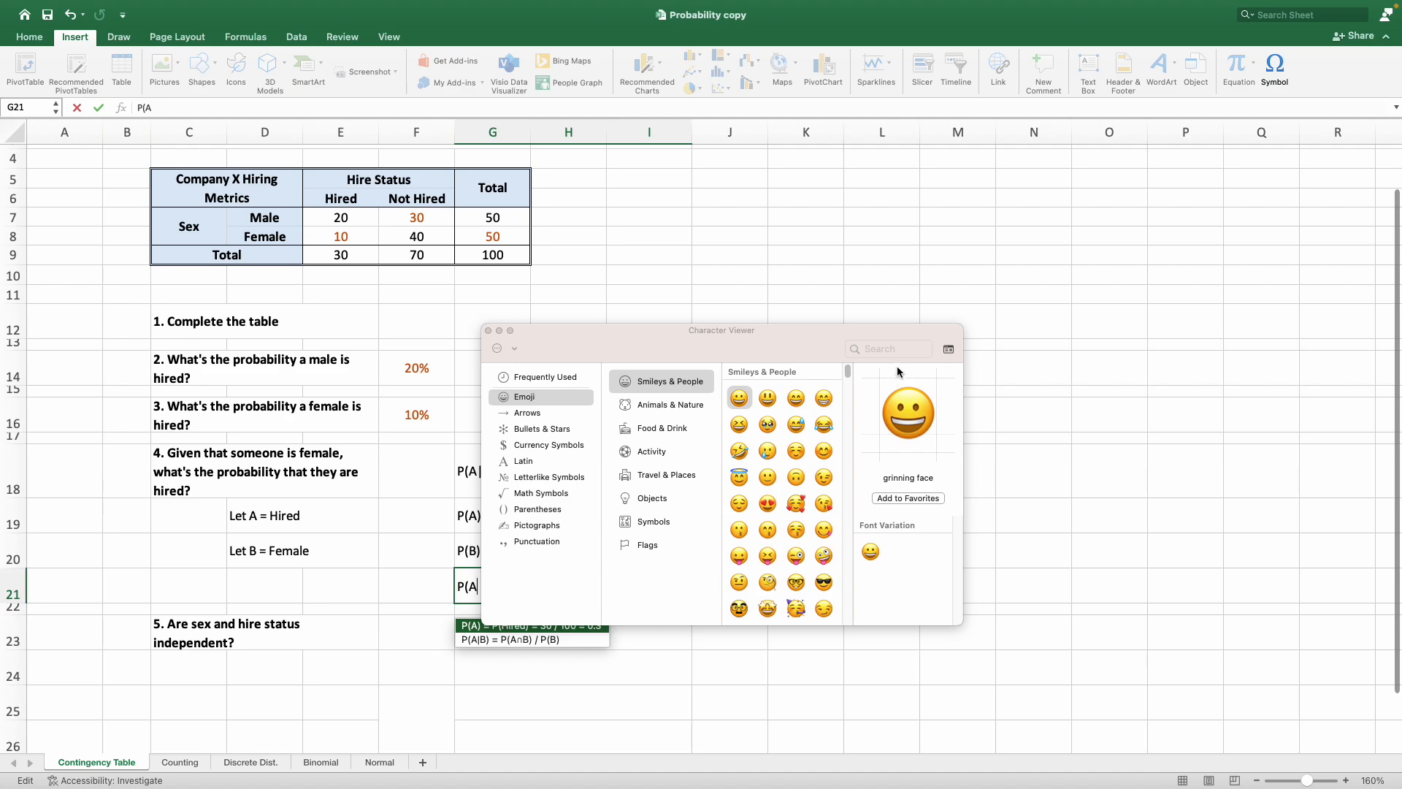
pyautogui.click(885, 349)
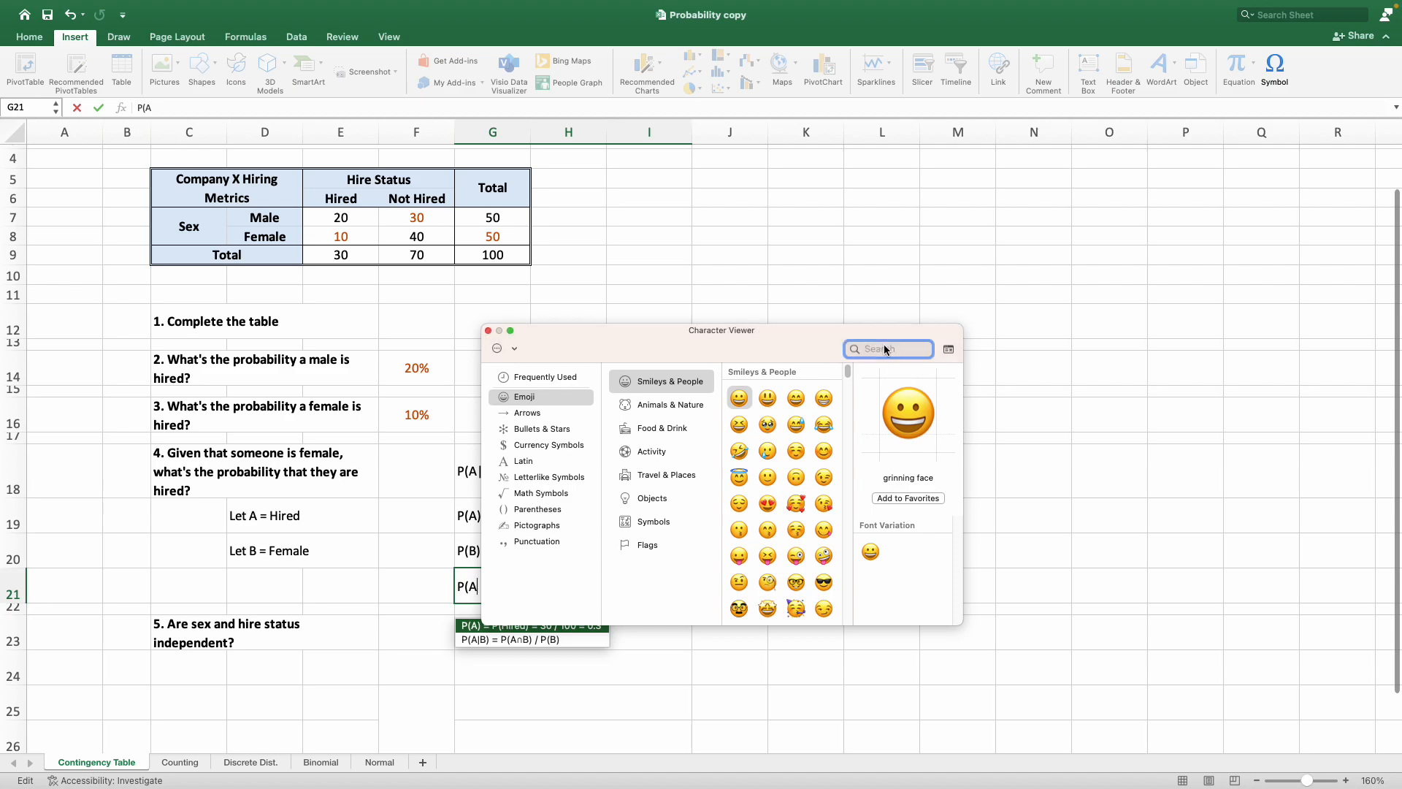
pyautogui.write('intersect')
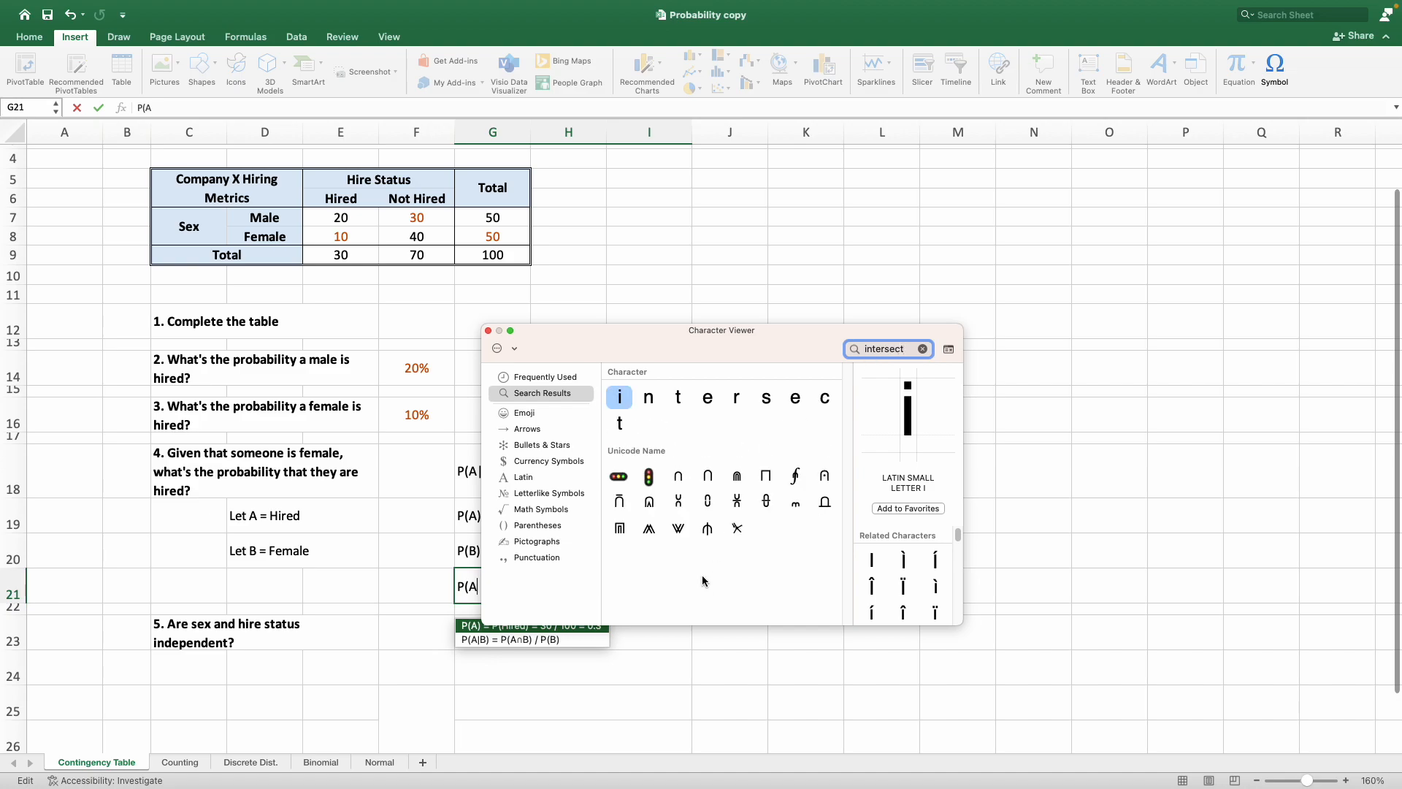
pyautogui.click(708, 480)
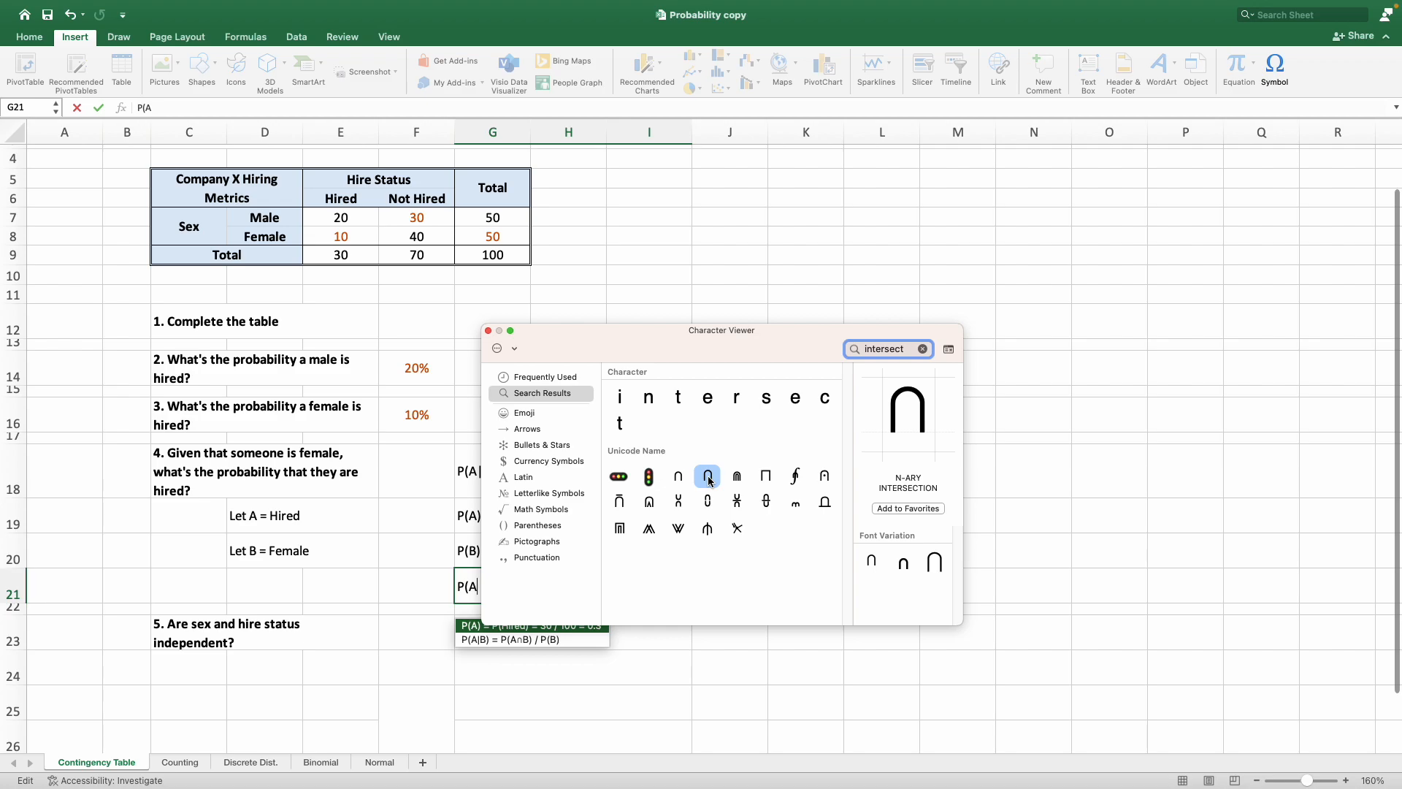
pyautogui.doubleClick(708, 480)
pyautogui.moveTo(668, 347); pyautogui.dragTo(956, 237)
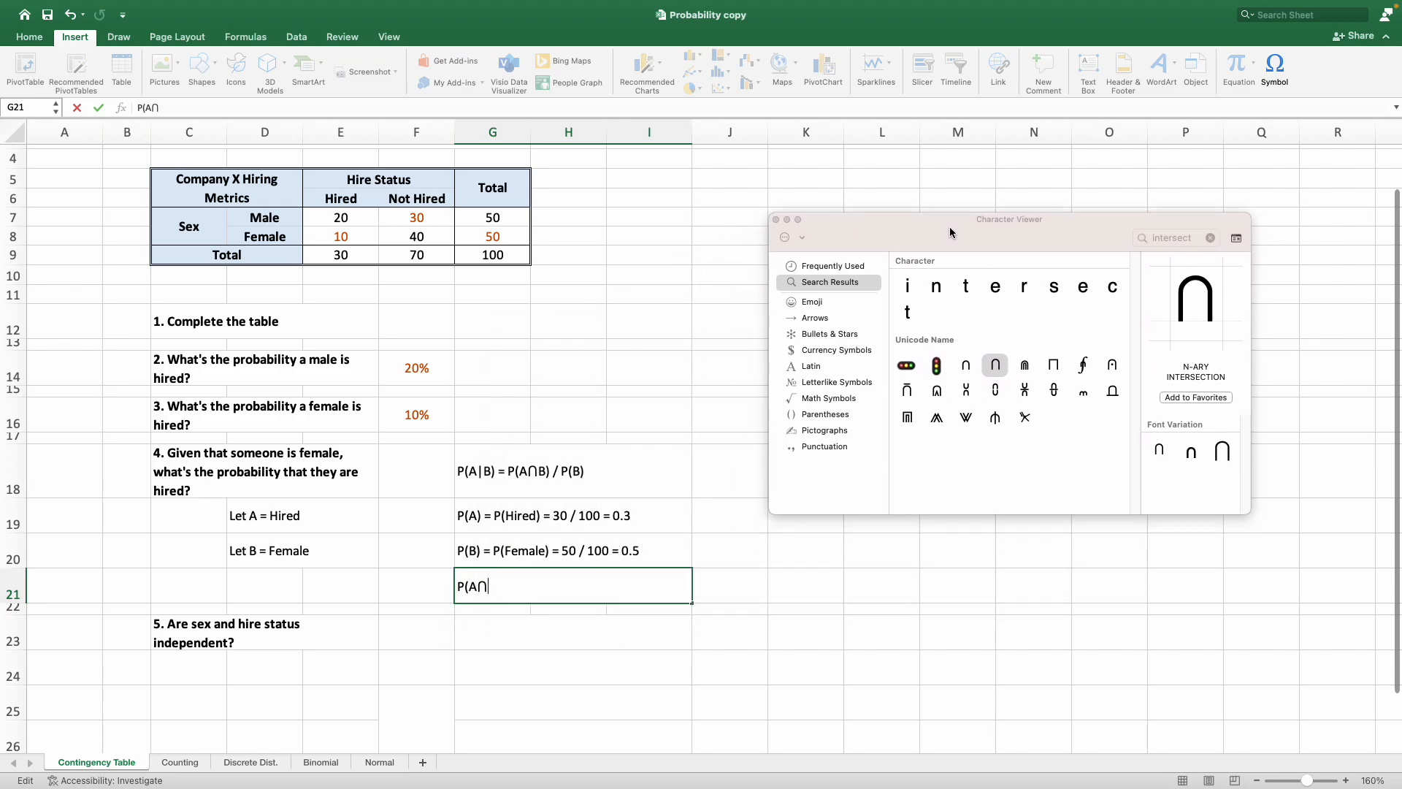
pyautogui.click(776, 219)
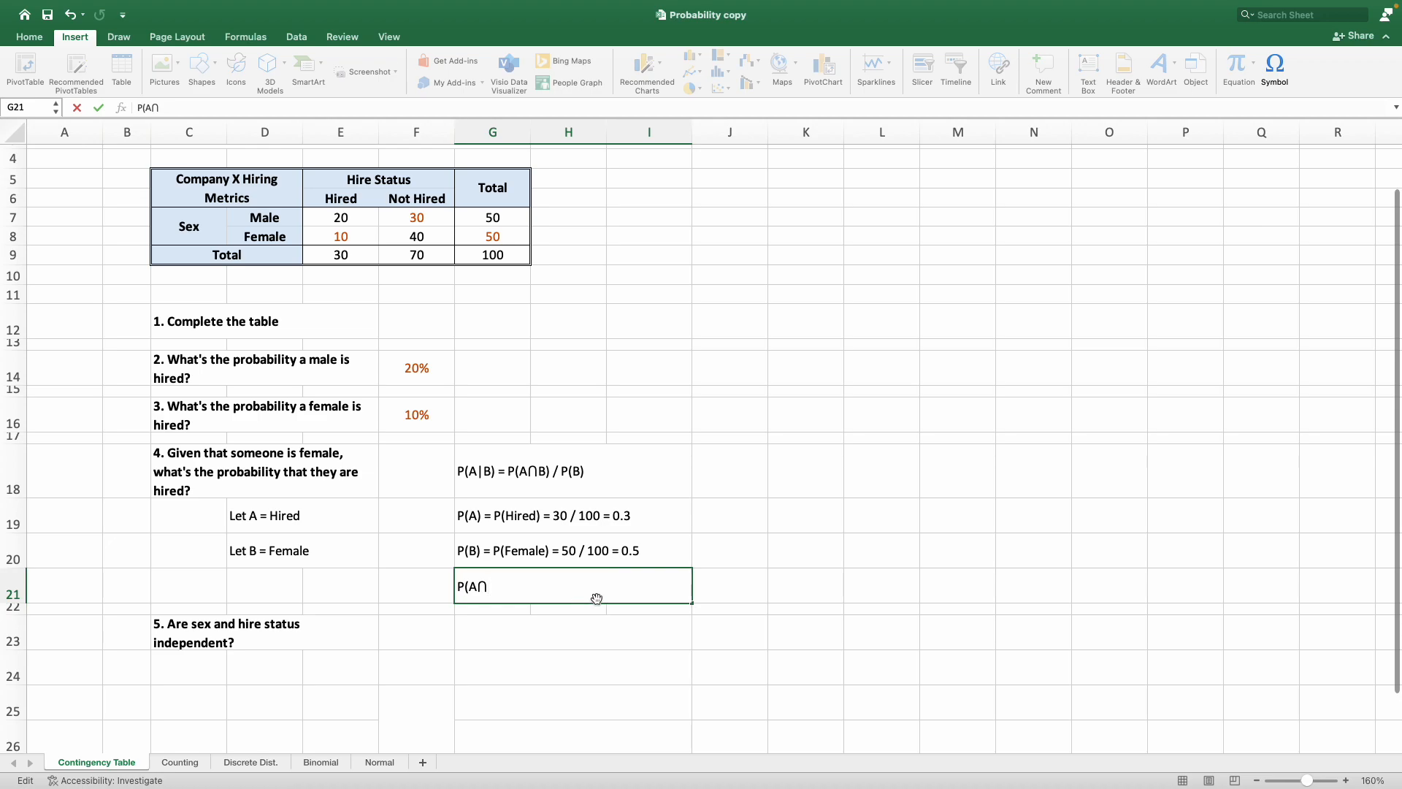
# Complete the G21 entry as "P(A∩B) = P(Hired Female) = 0.1".
pyautogui.press('BackSpace')
pyautogui.write('B) = P(Hired Female) =')
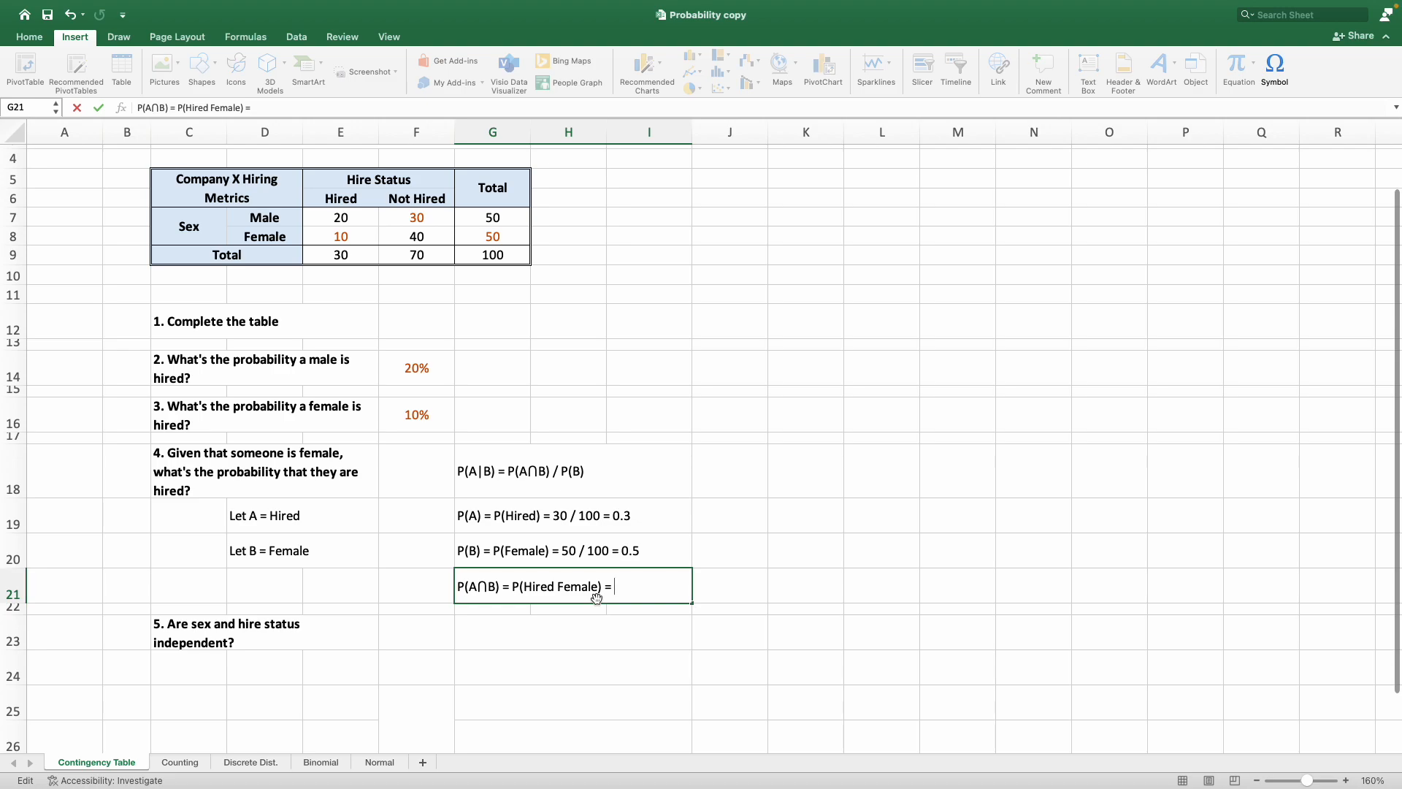
pyautogui.write('0.1')
pyautogui.press('Return')
# Fill the question 3 answer cell F16 with light orange to relate it to the joint probability in G21.
pyautogui.click(438, 422)
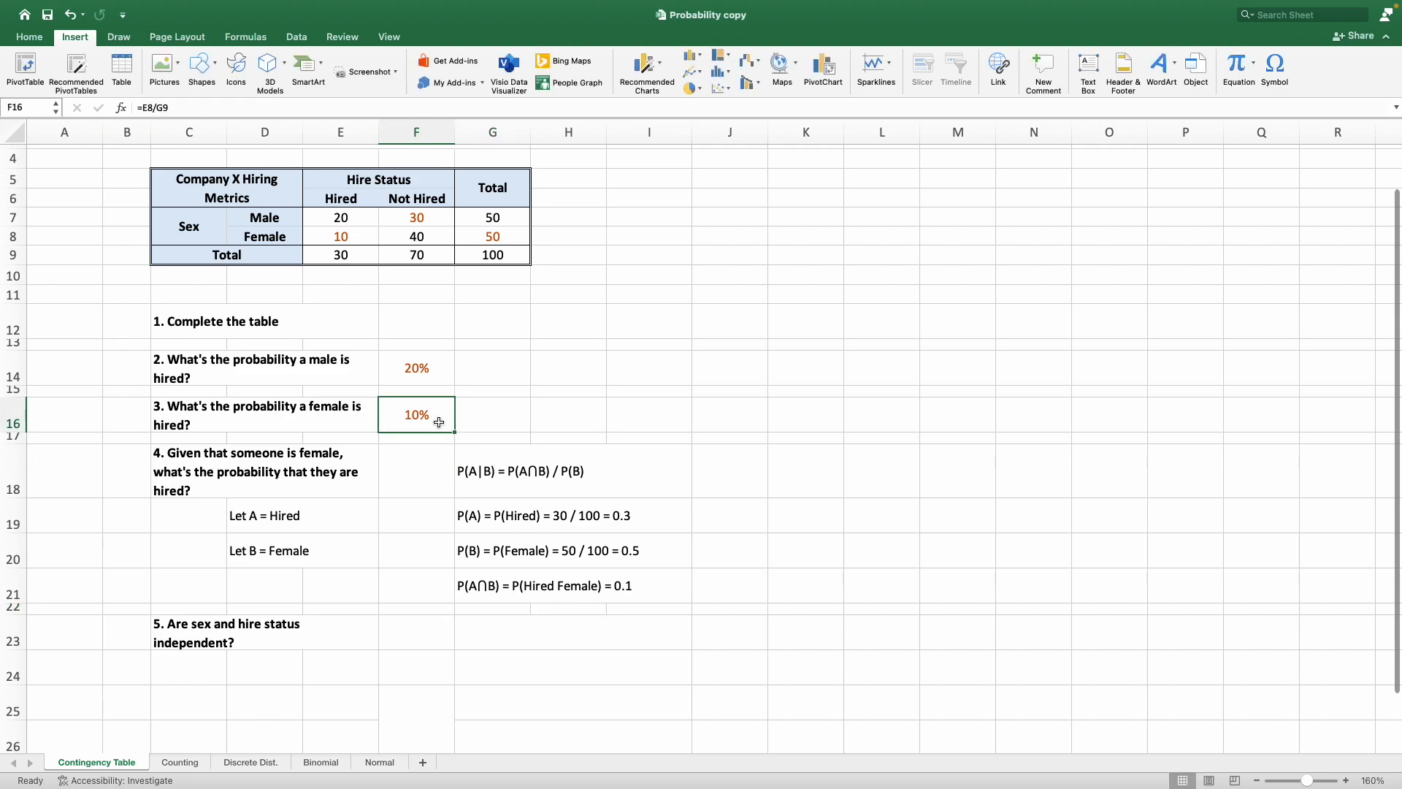
pyautogui.click(29, 38)
pyautogui.click(235, 82)
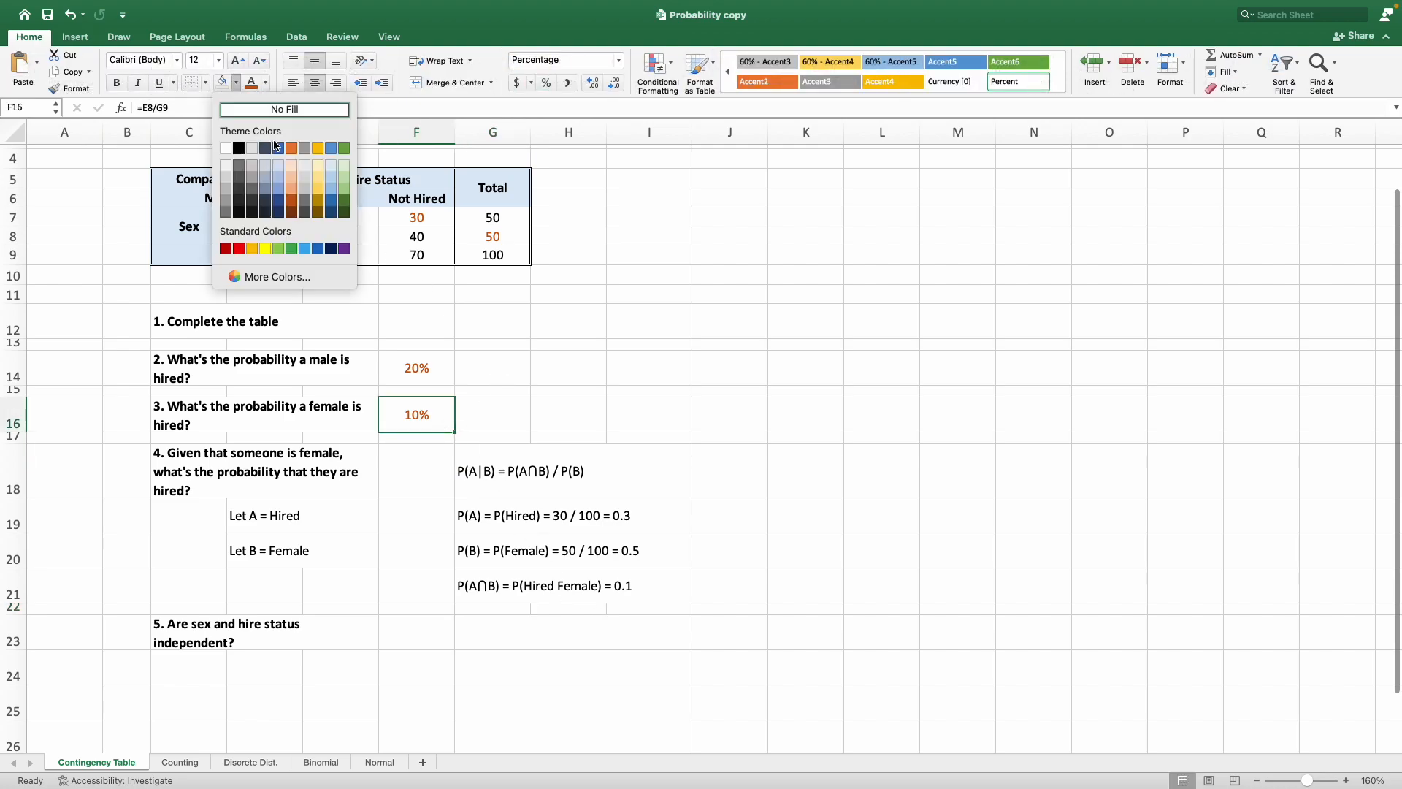
pyautogui.click(289, 165)
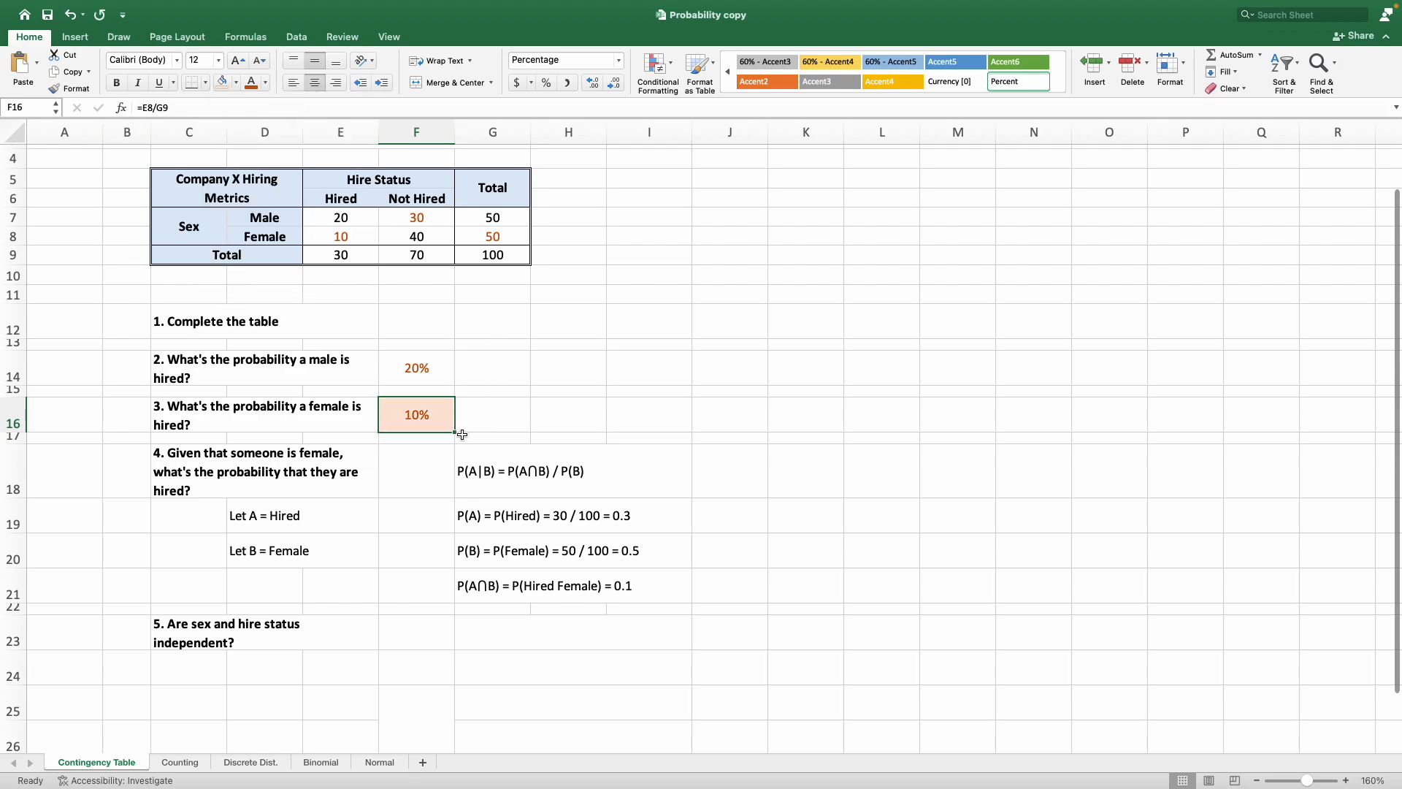
pyautogui.click(276, 410)
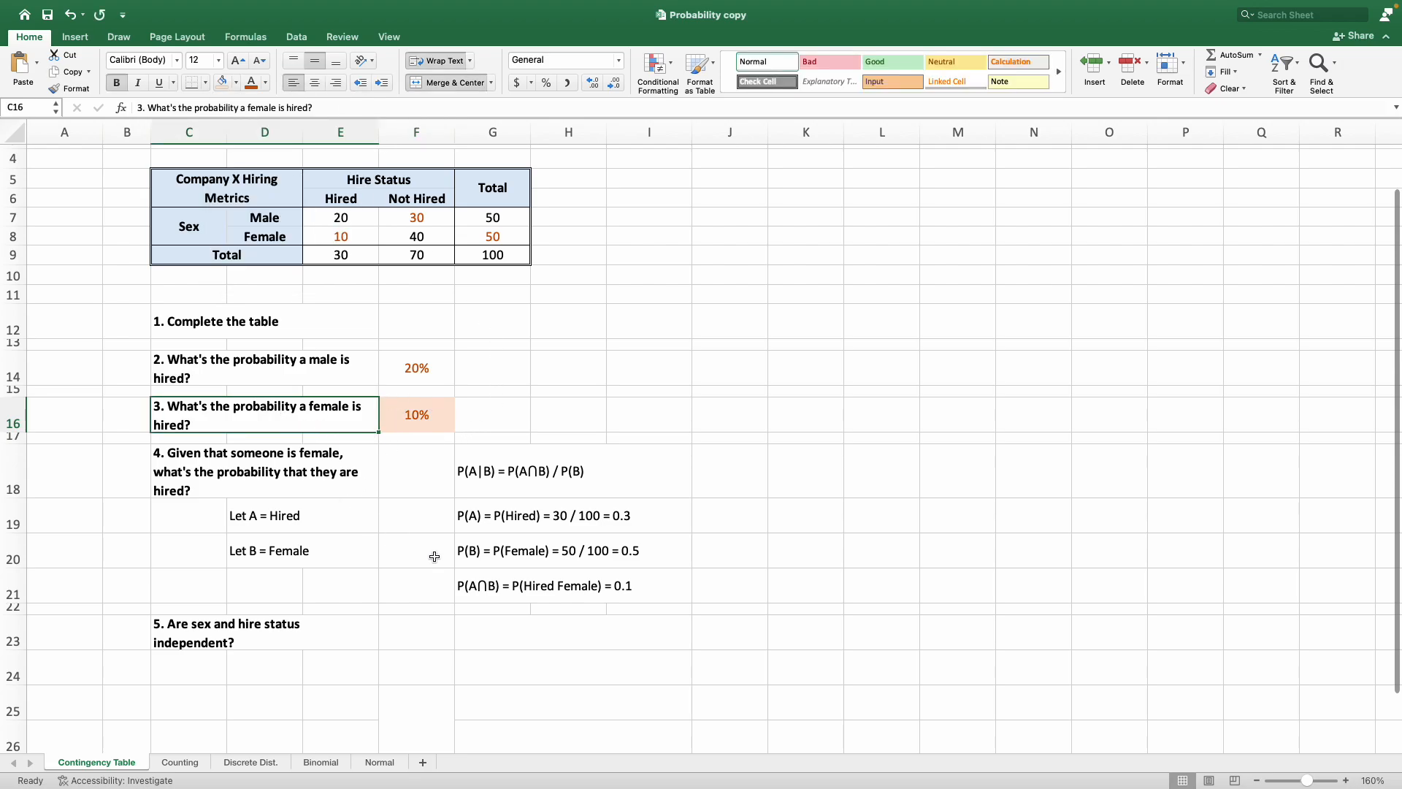
pyautogui.click(587, 587)
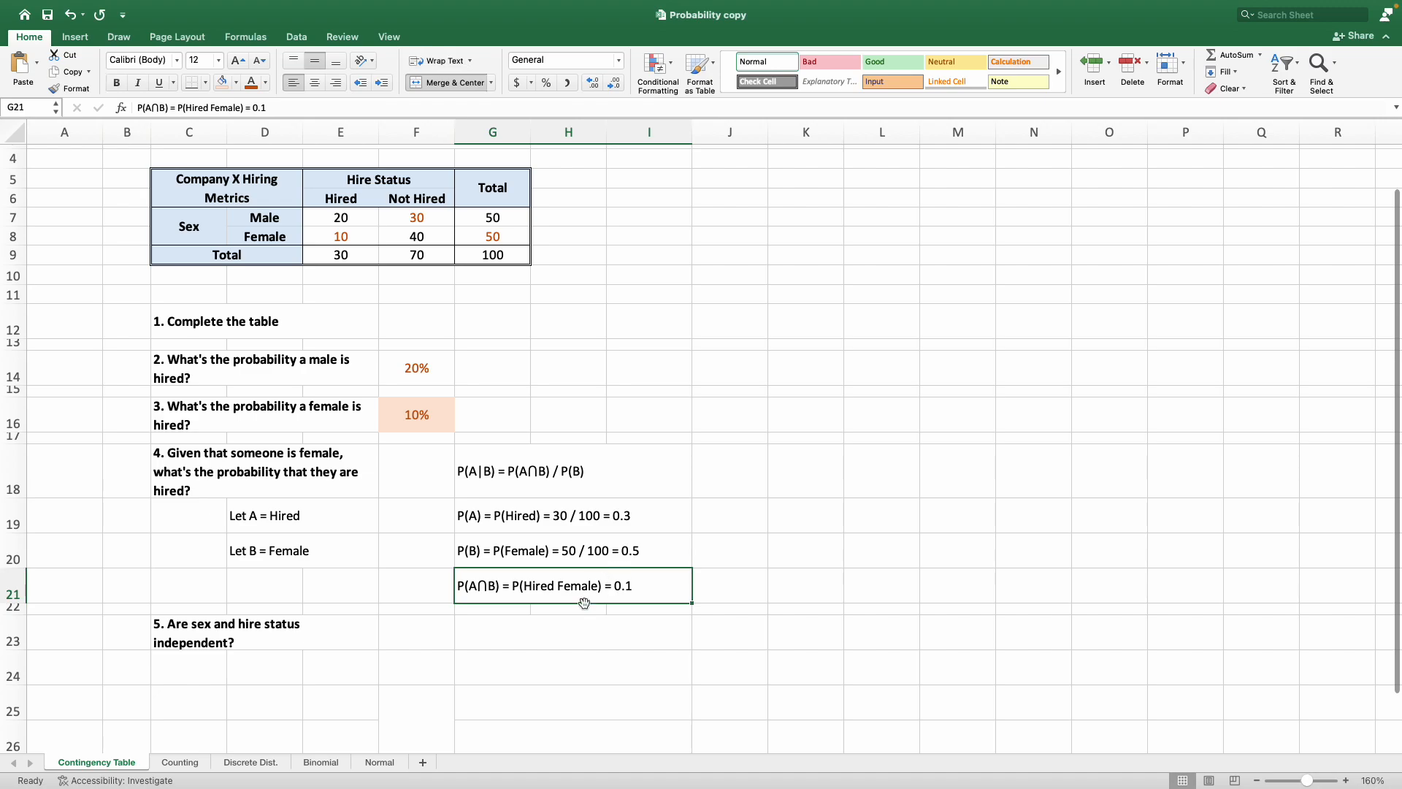
pyautogui.moveTo(307, 520); pyautogui.dragTo(316, 535)
# Remove the fill color from the question 3 answer cell F16.
pyautogui.click(412, 412)
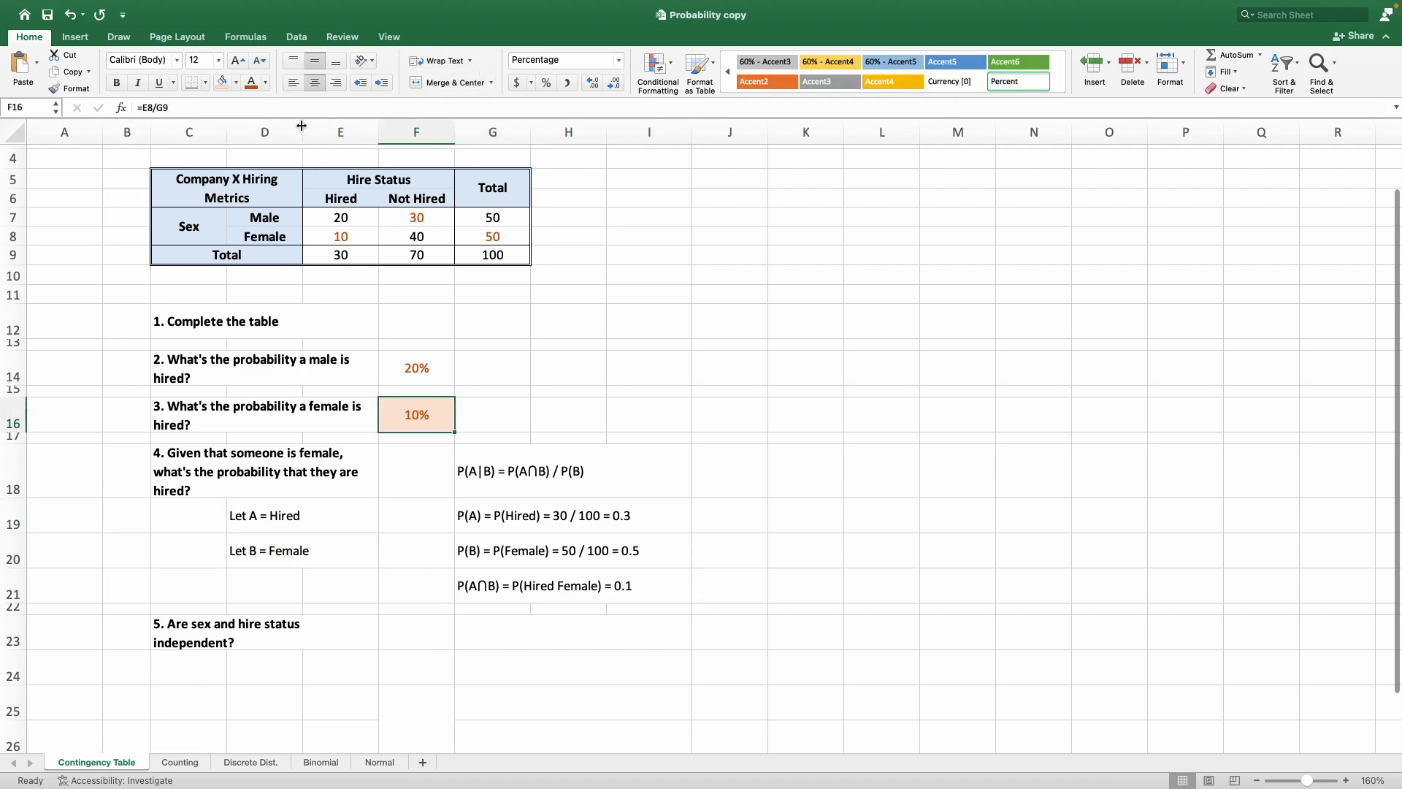
pyautogui.click(236, 82)
pyautogui.click(259, 116)
pyautogui.click(604, 636)
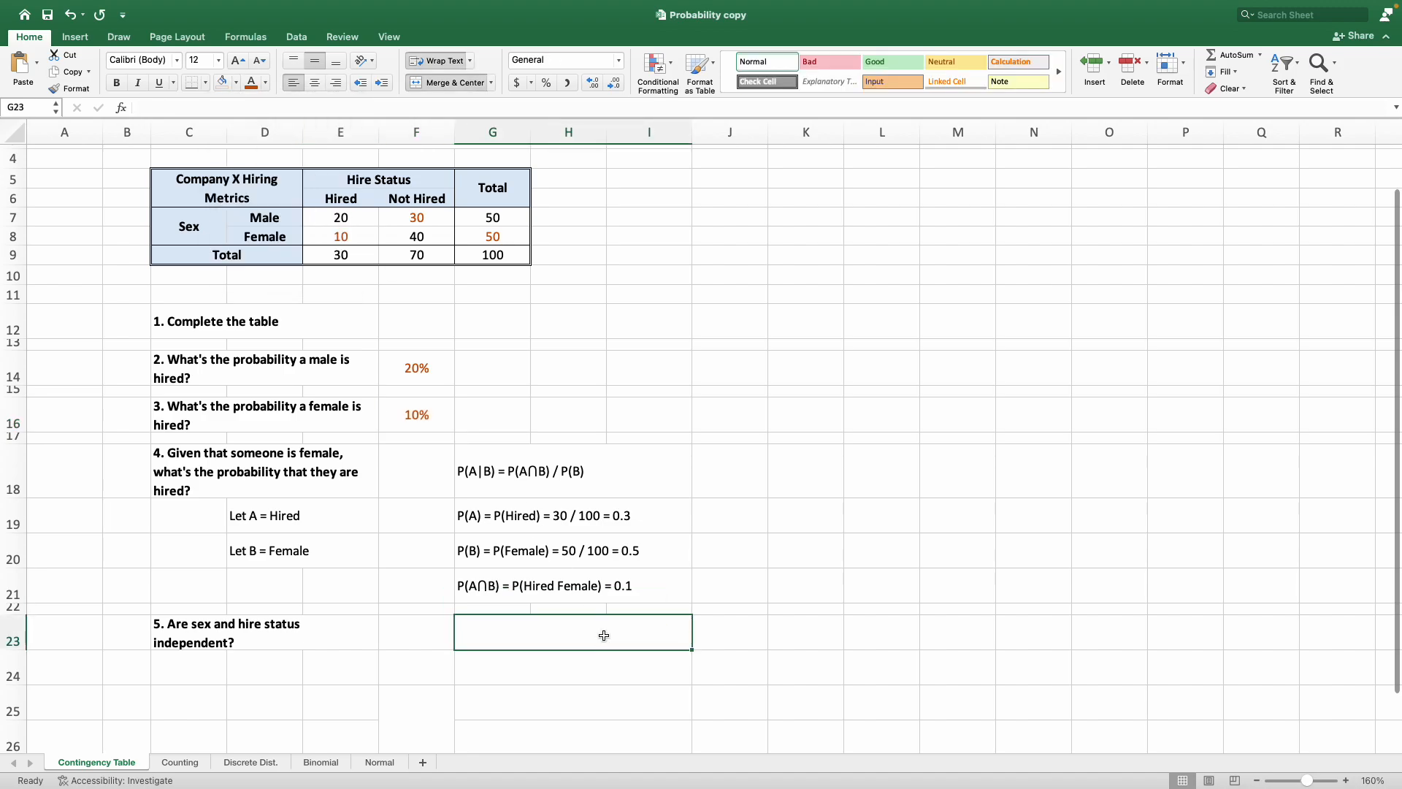
# Extend the formula text in G18 to "P(A|B) = P(A∩B) / P(B) = 0.1 / 0.5 = 0.2".
pyautogui.scroll(-2, 471, 627)
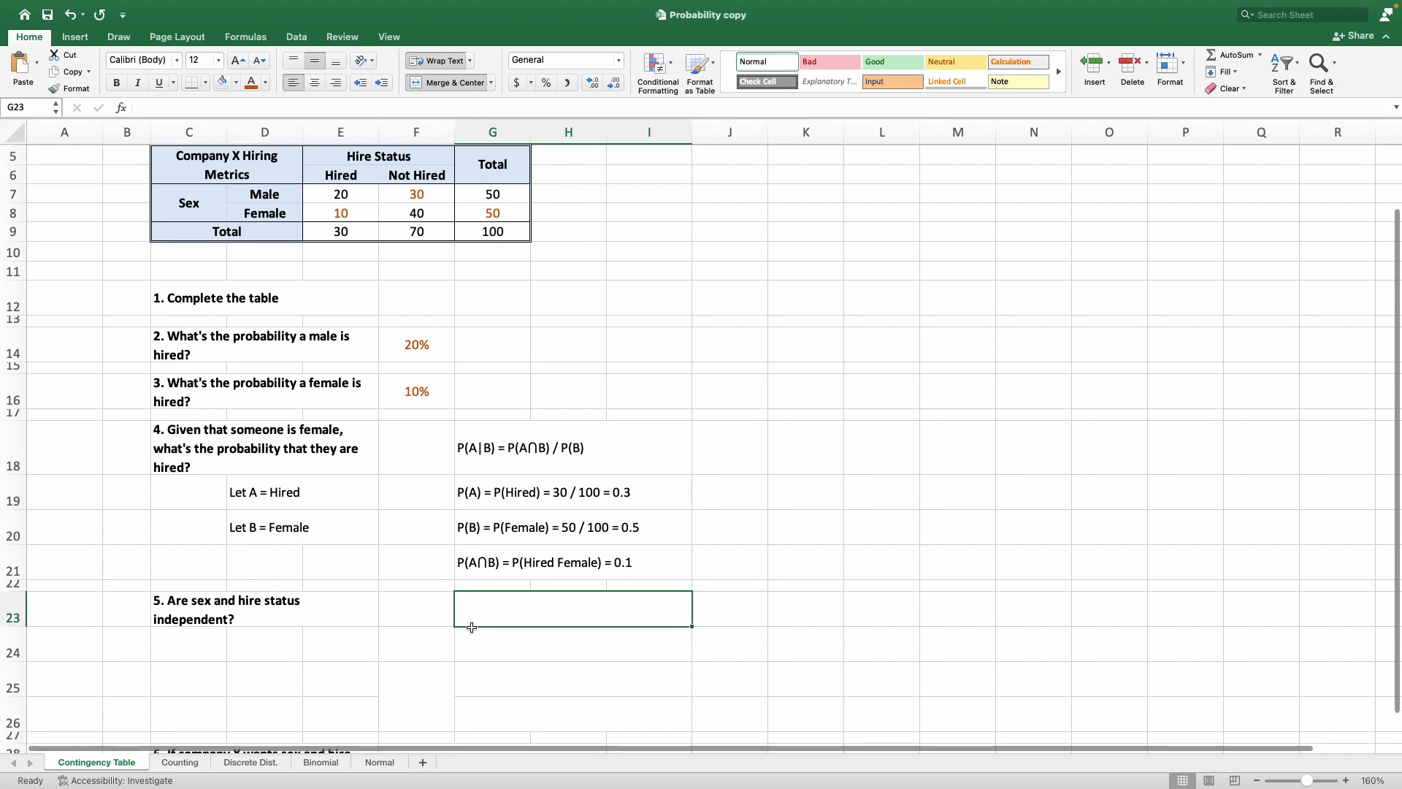
pyautogui.scroll(-1, 472, 627)
pyautogui.scroll(-1, 471, 625)
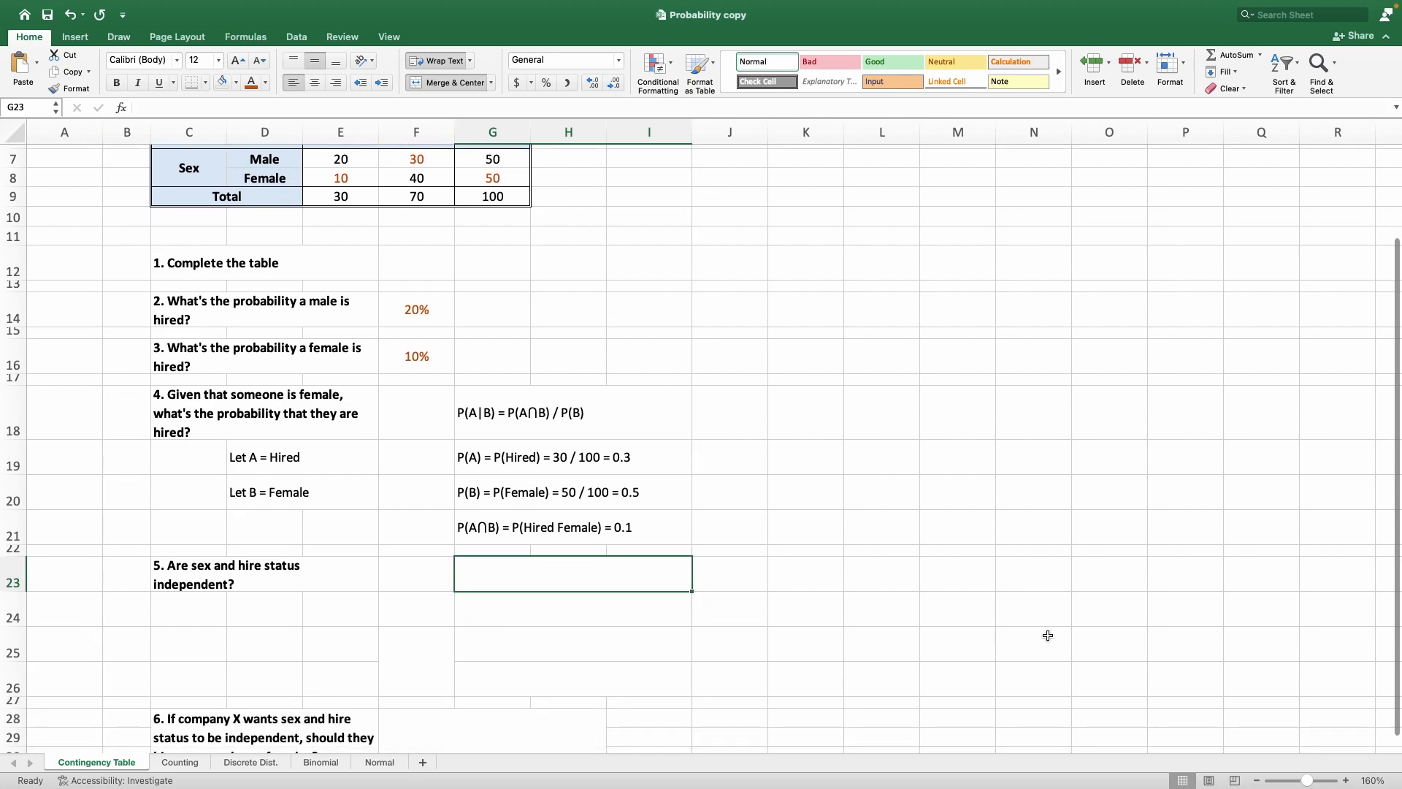
pyautogui.click(490, 406)
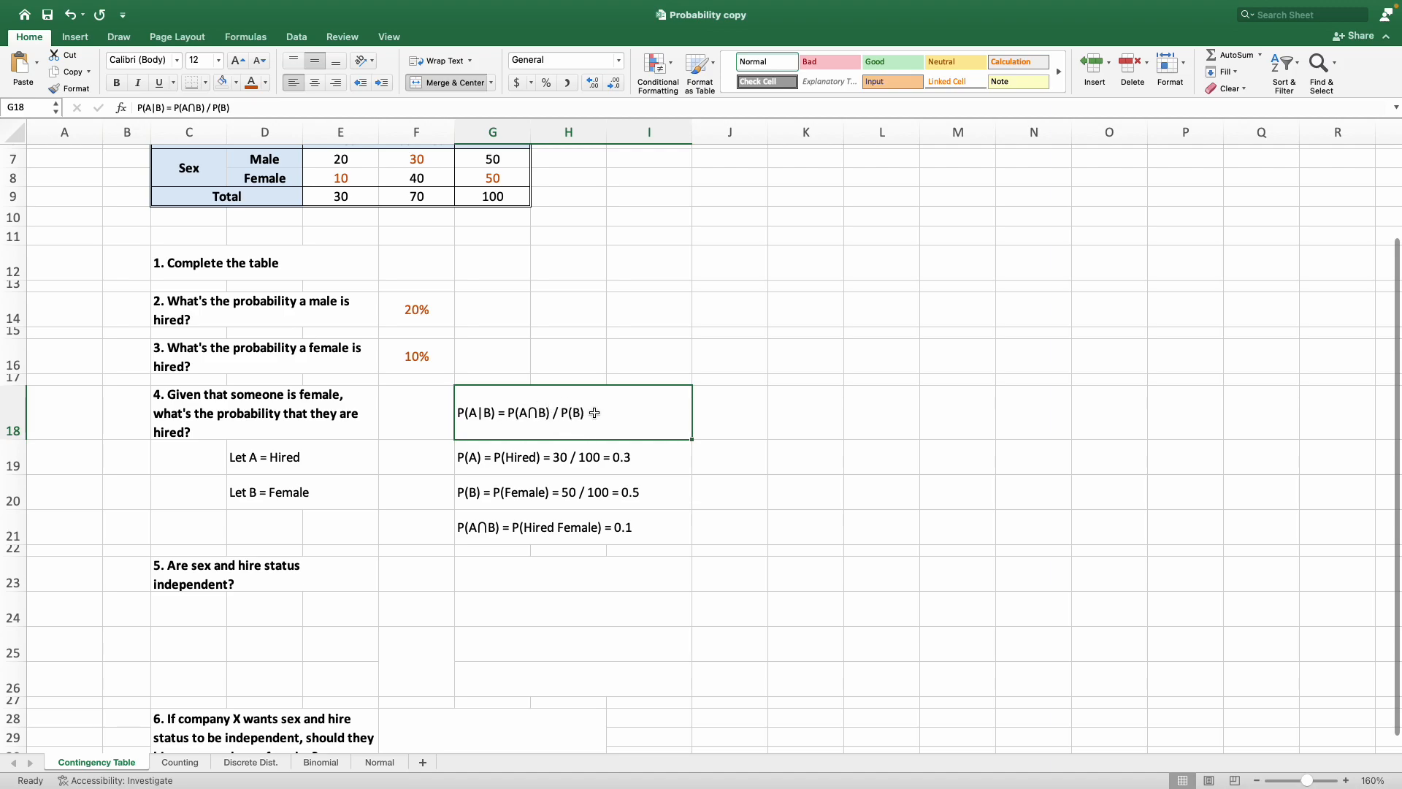
pyautogui.click(342, 107)
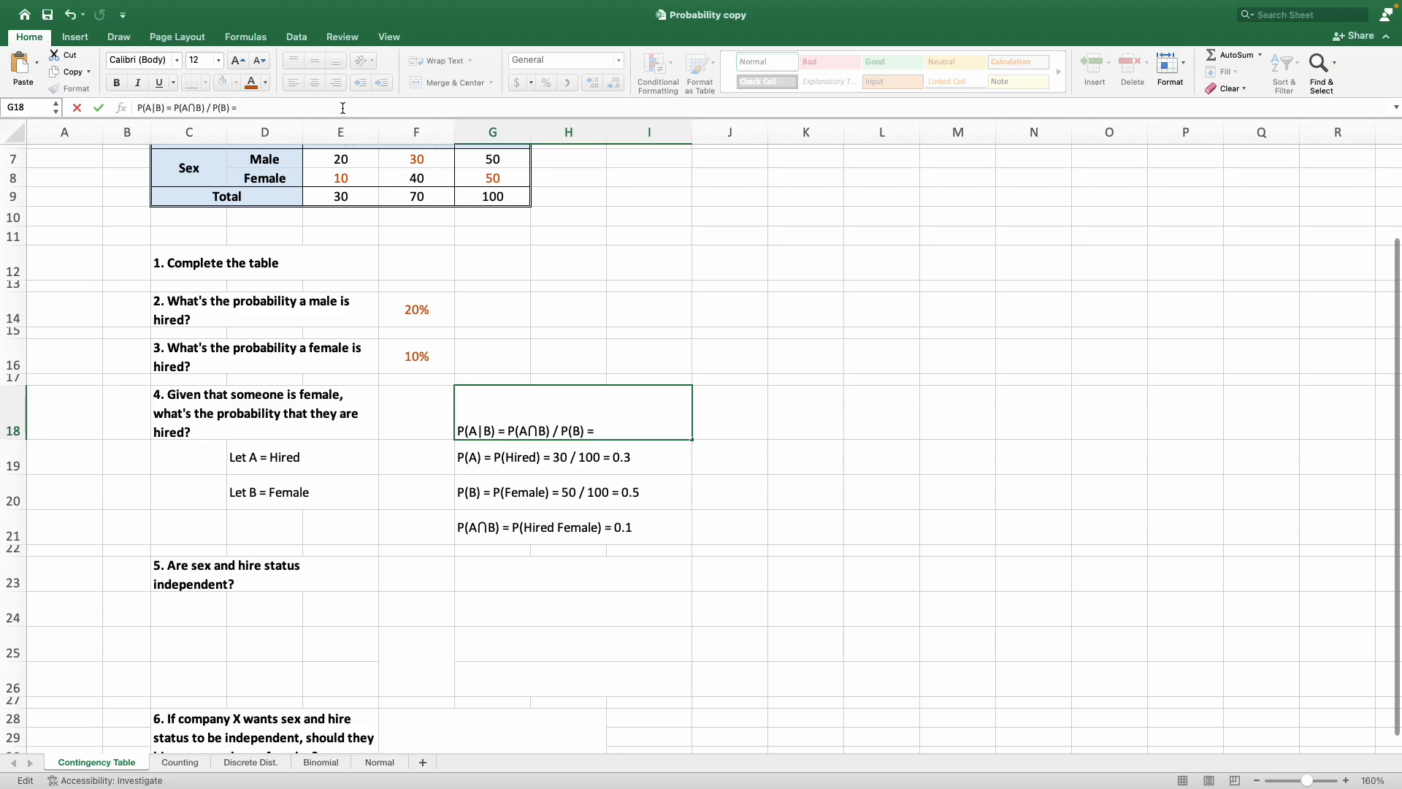
pyautogui.write('0.1 / 0.5 = 0.2')
pyautogui.press('Return')
# Check the conditional probability division with =0.1/0.5 in J18 and clear the cell again.
pyautogui.press('Up')
pyautogui.press('Right')
pyautogui.write('=0.1/0.5')
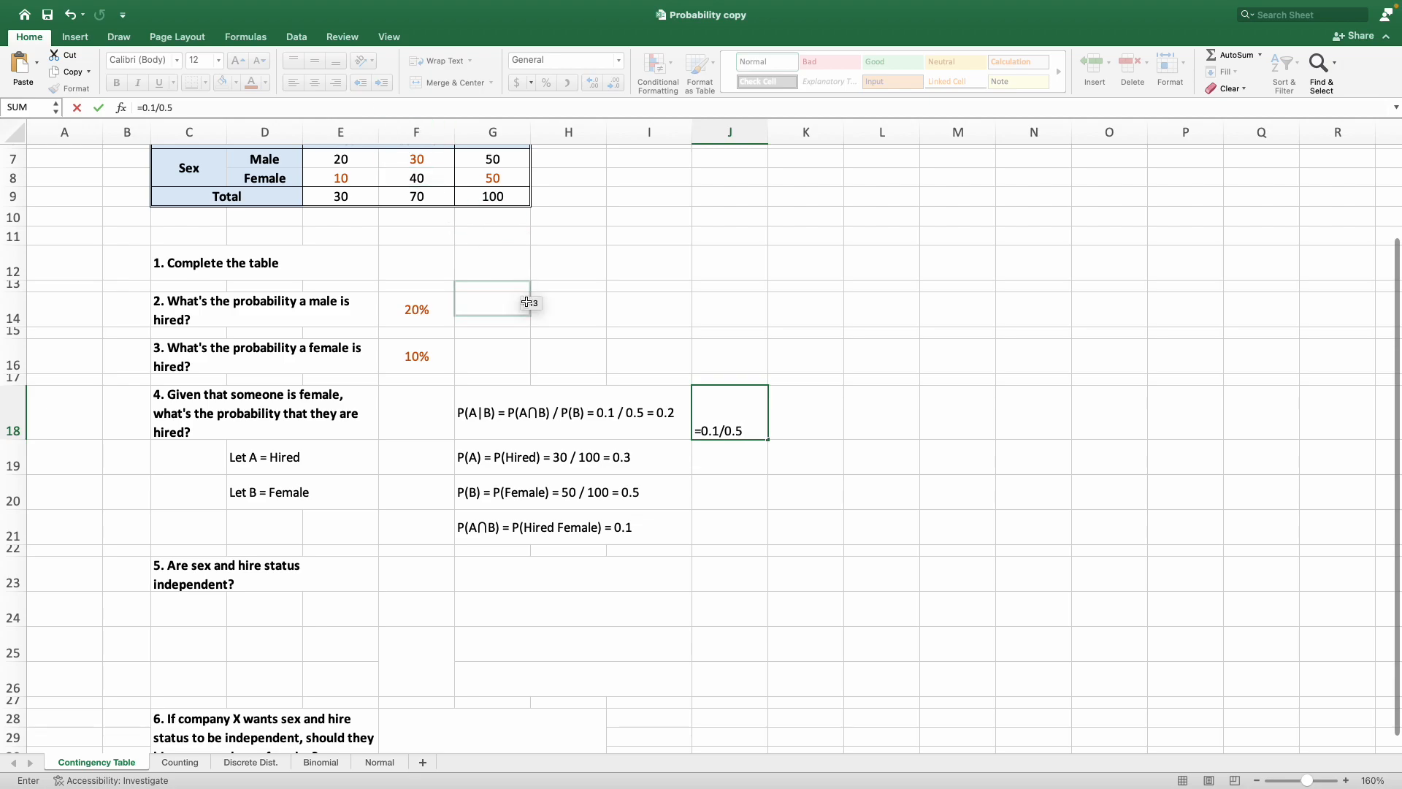
pyautogui.press('Return')
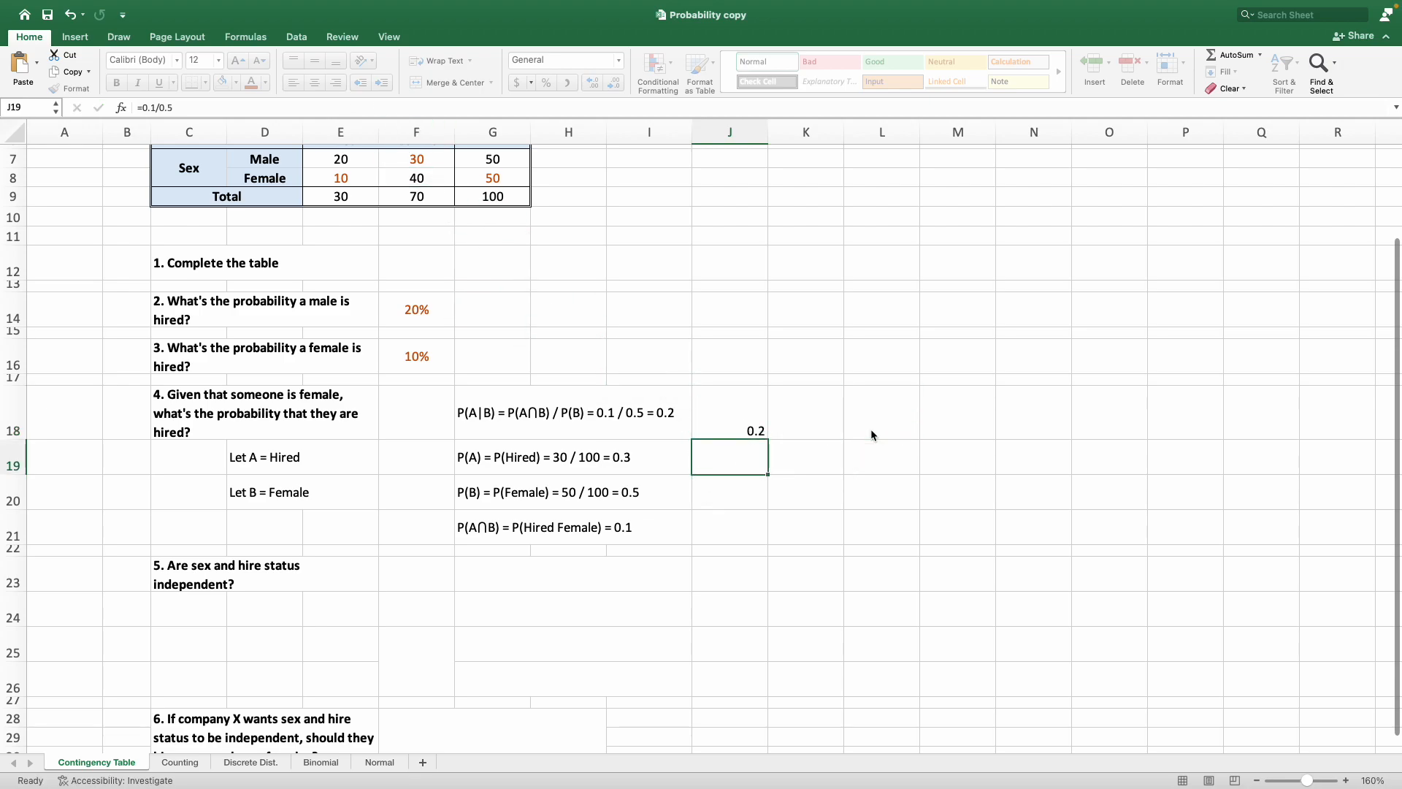
pyautogui.press('Up')
pyautogui.press('Delete')
# Compare the question 3 answer in F16 with the conditional probability worked out in G18.
pyautogui.click(871, 430)
pyautogui.scroll(1, 818, 485)
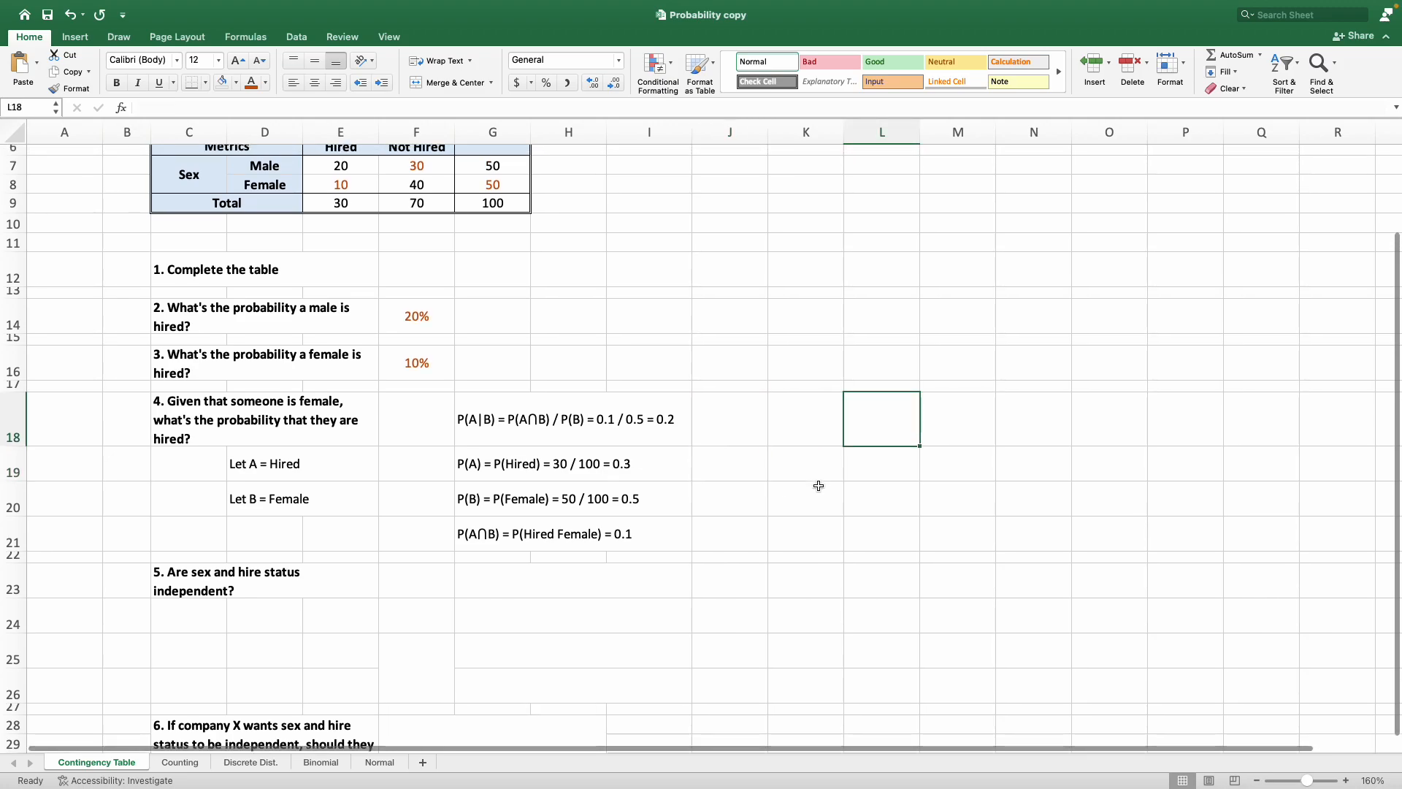
pyautogui.scroll(1, 818, 486)
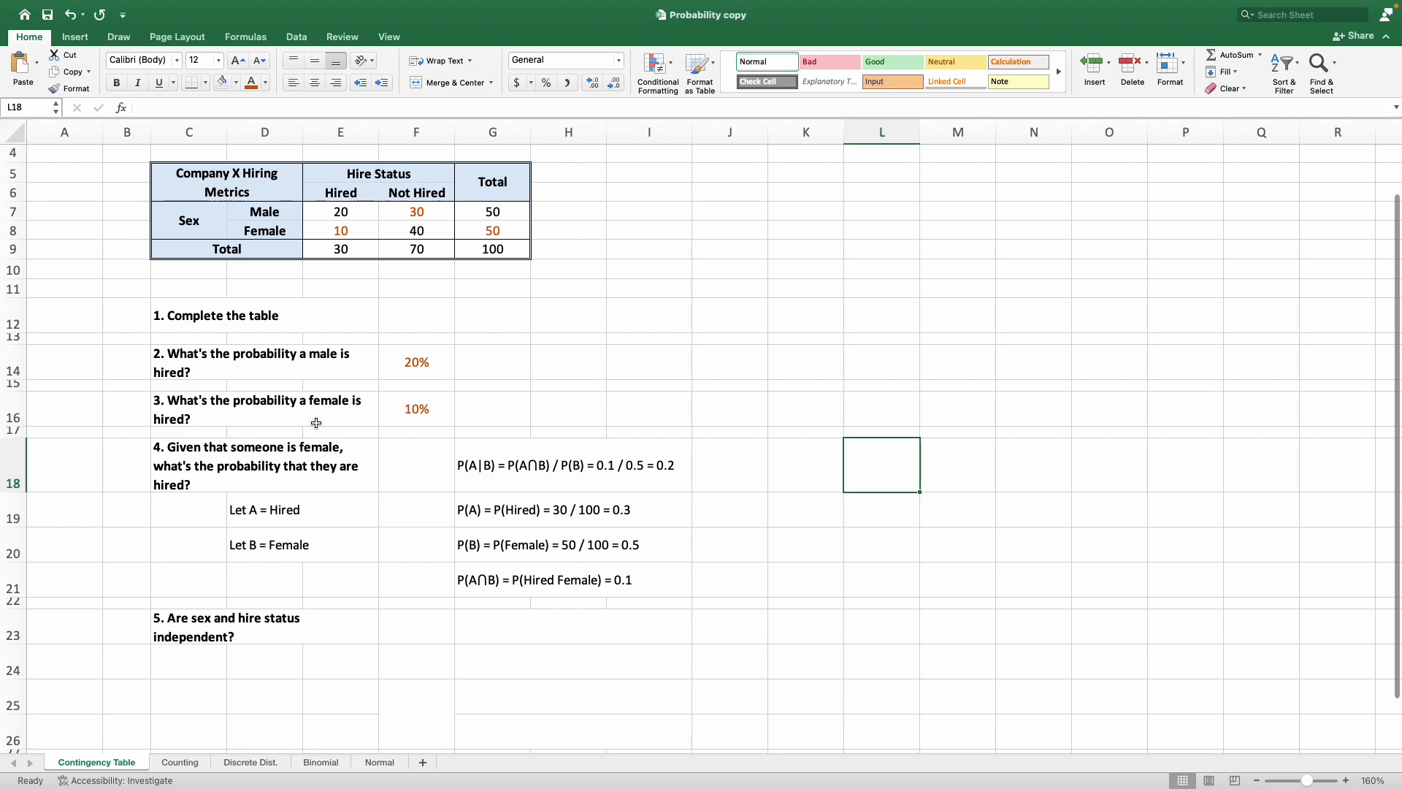
pyautogui.click(446, 414)
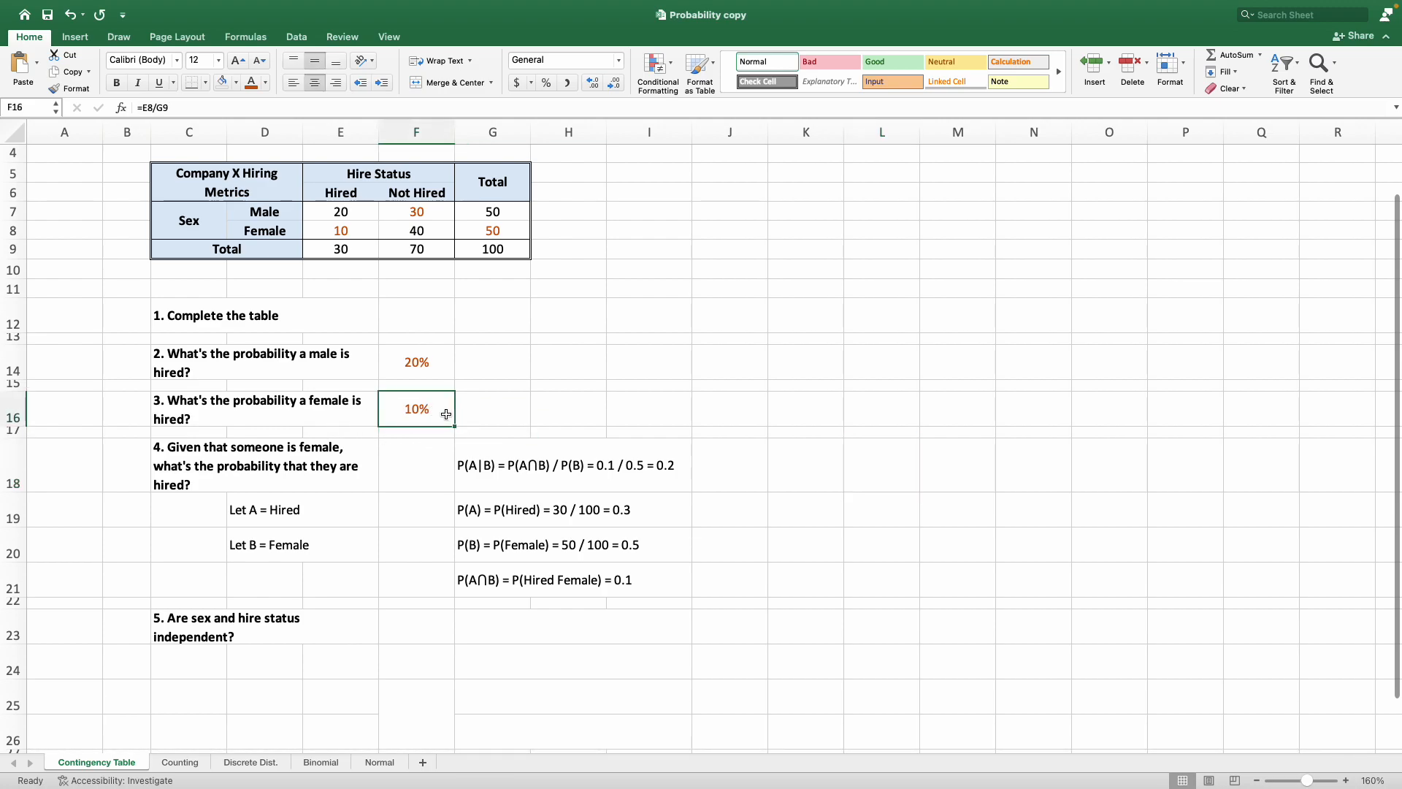
pyautogui.click(507, 449)
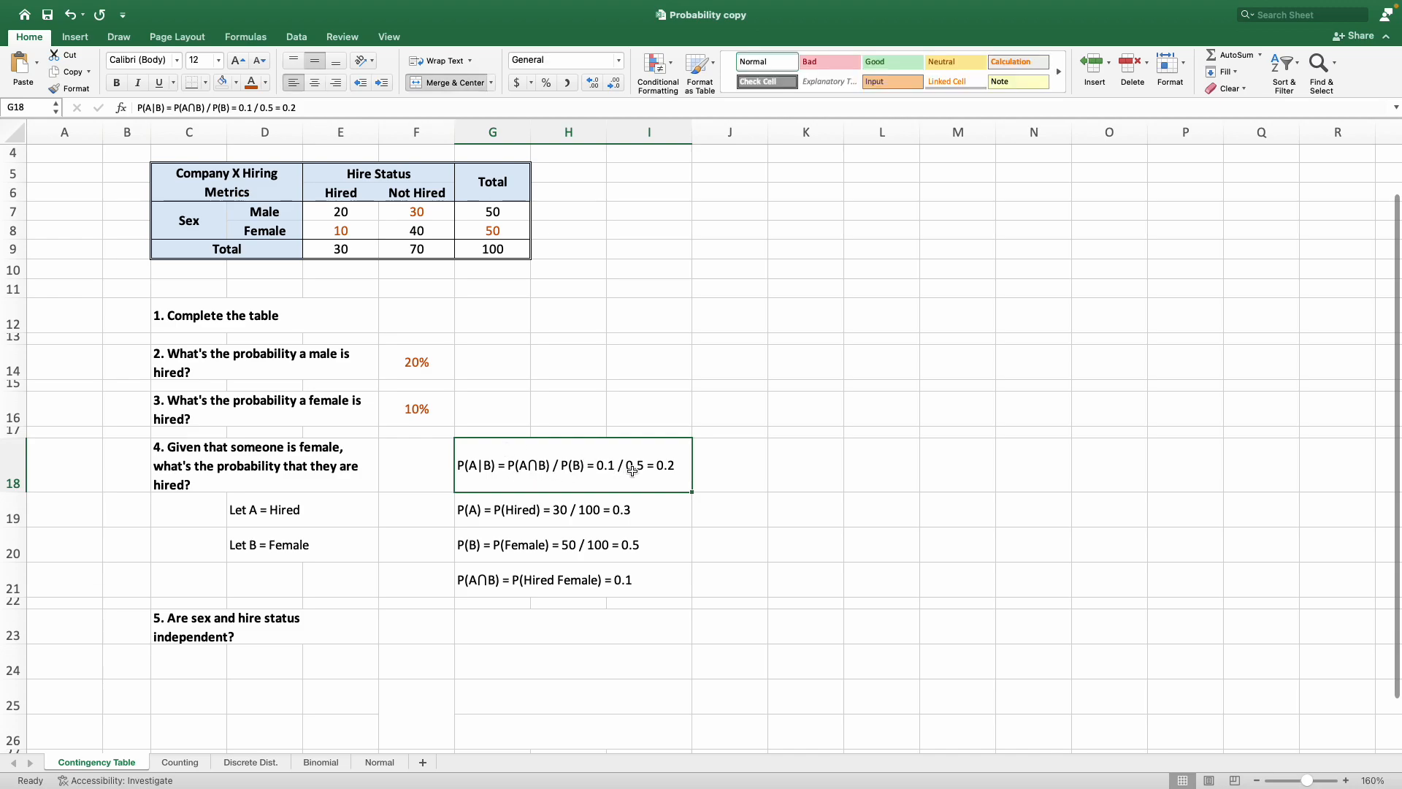
# Copy the condition "A and B are independent if P(A|B) = P(A) or P(A∩B) = P(A)P(B)" from the other workbook into G23.
pyautogui.scroll(-1, 647, 498)
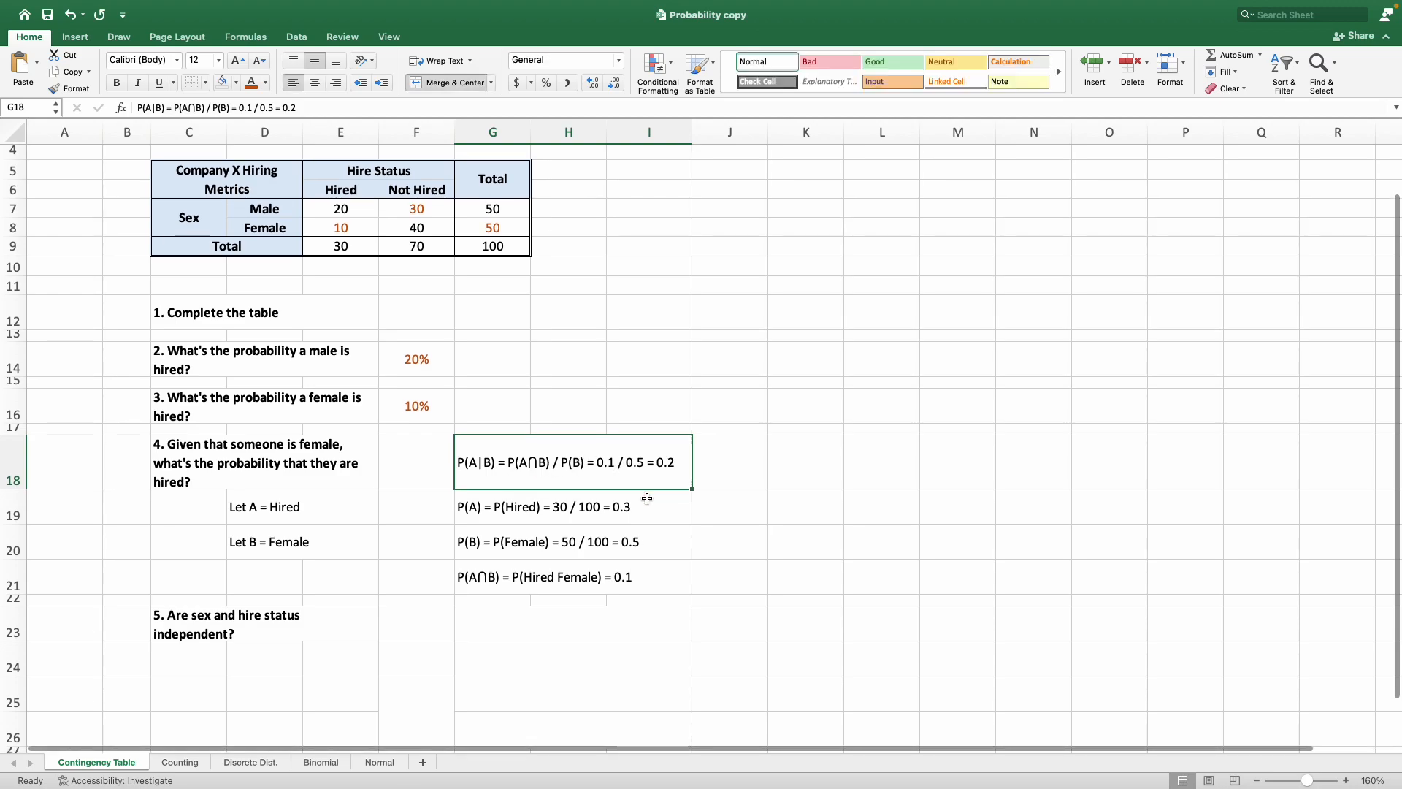
pyautogui.scroll(-3, 647, 498)
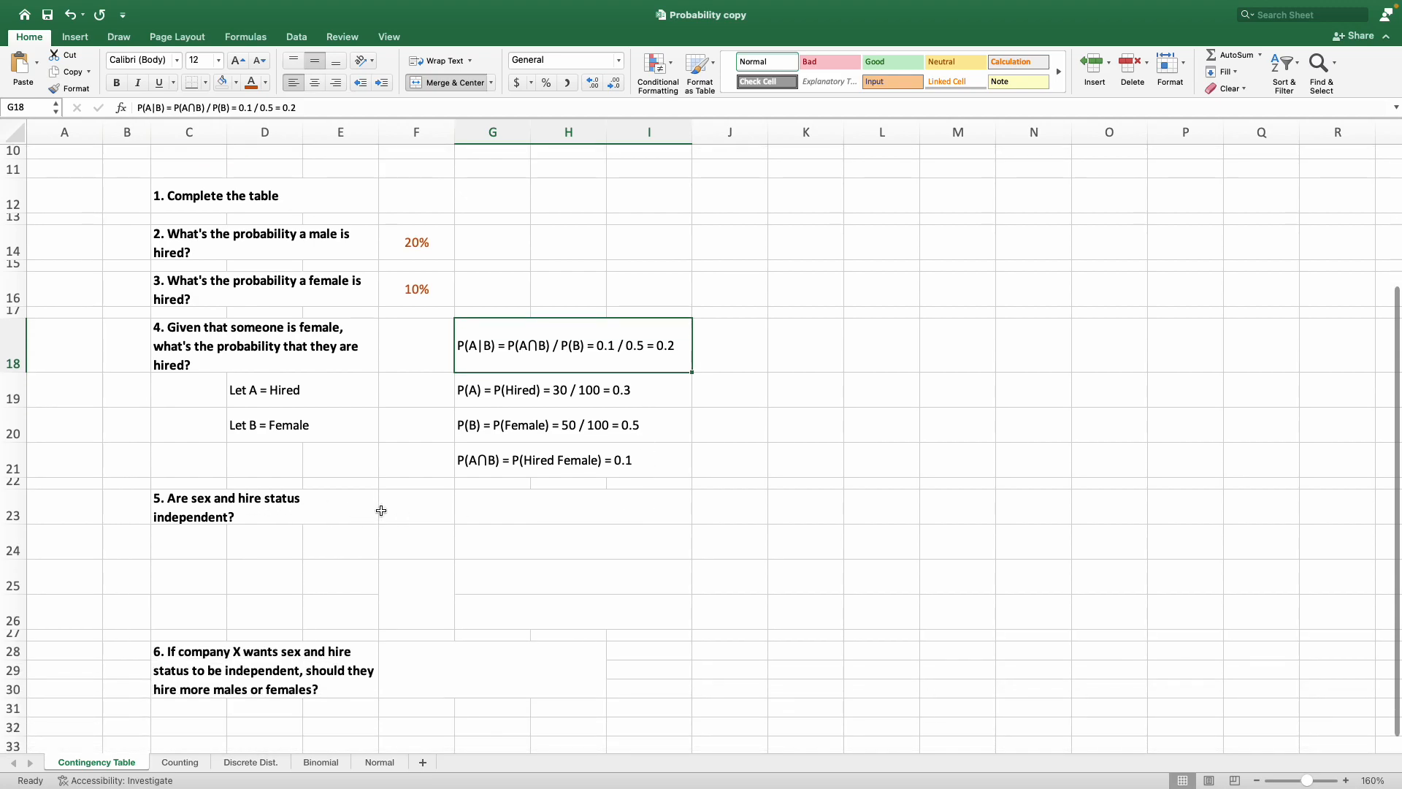
pyautogui.press('super+Tab')
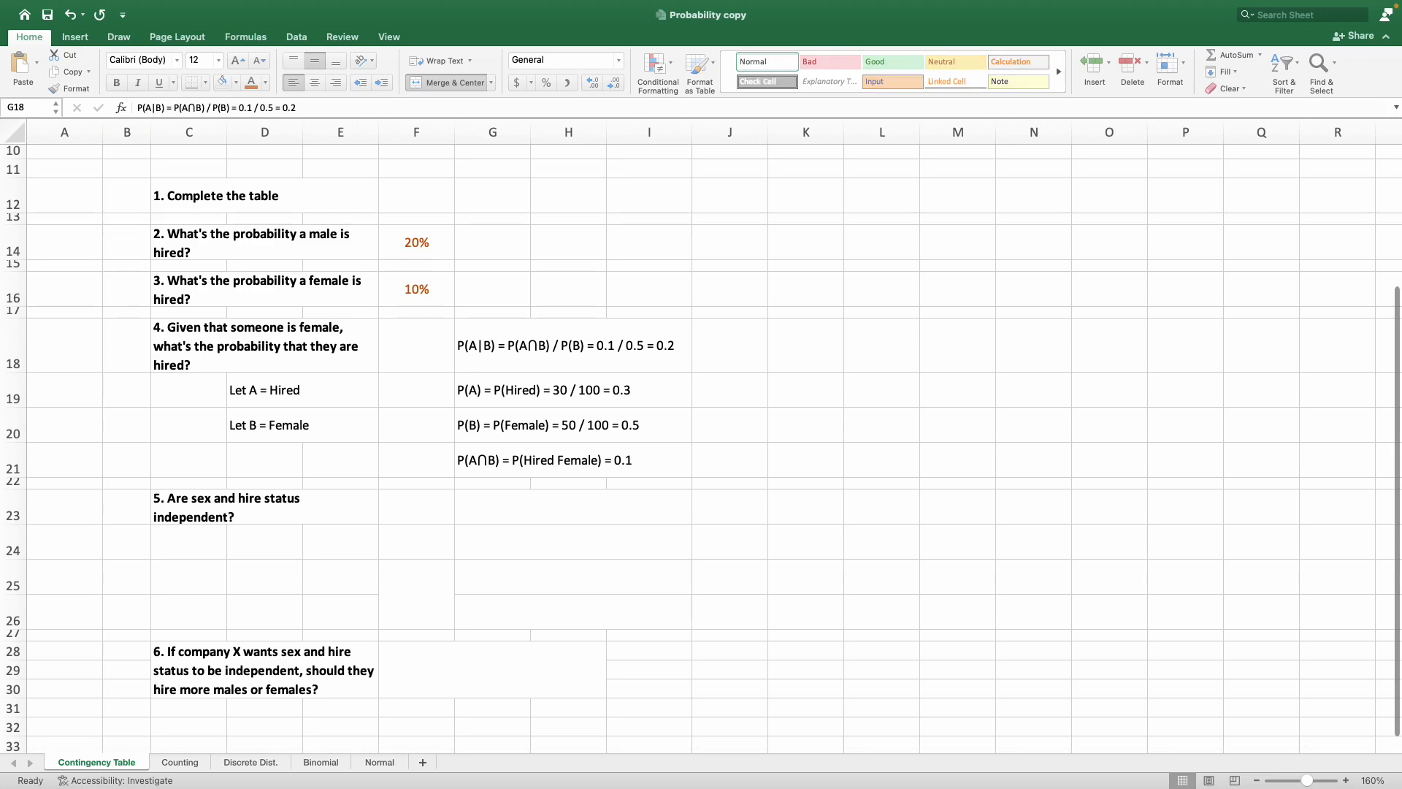
pyautogui.press('super+c')
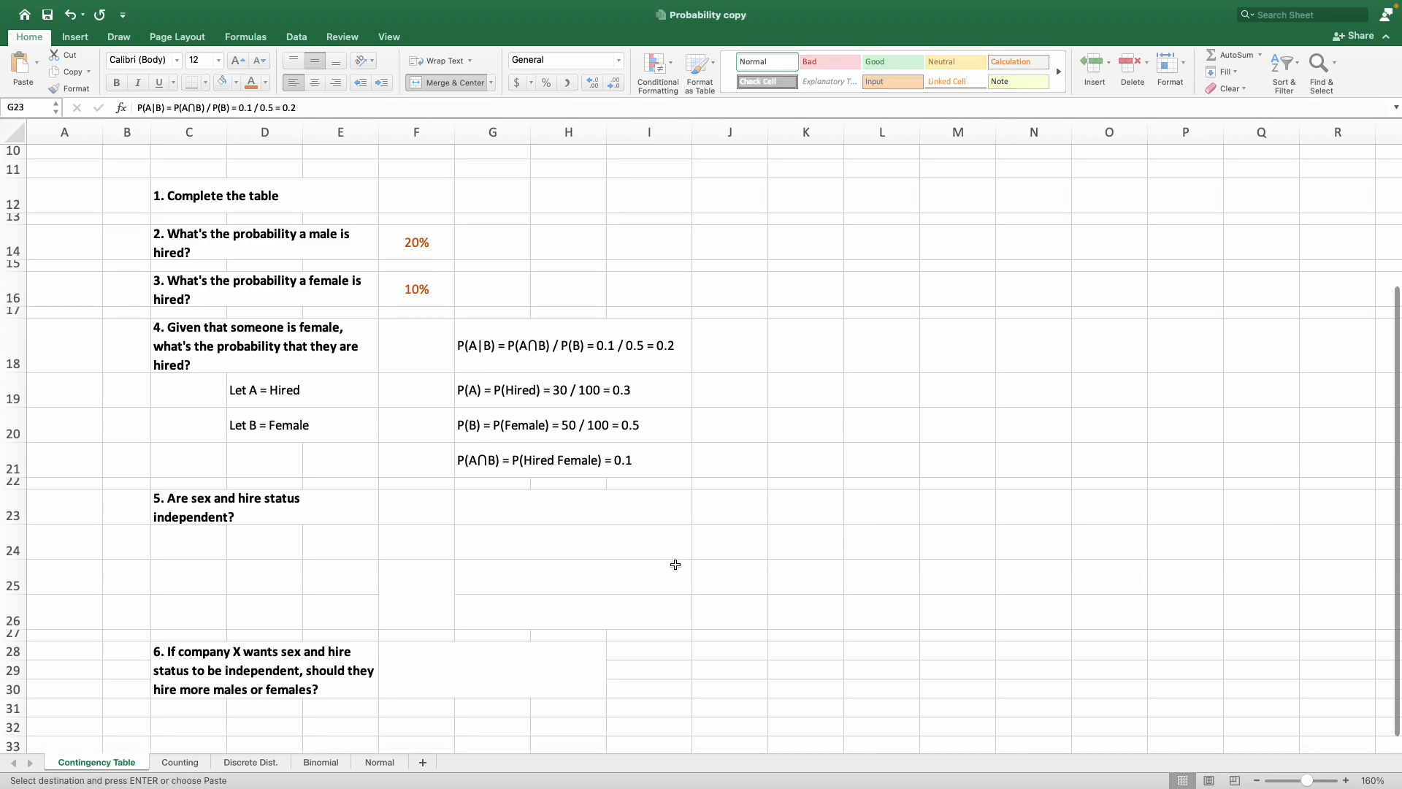
pyautogui.click(541, 506)
pyautogui.press('super+v')
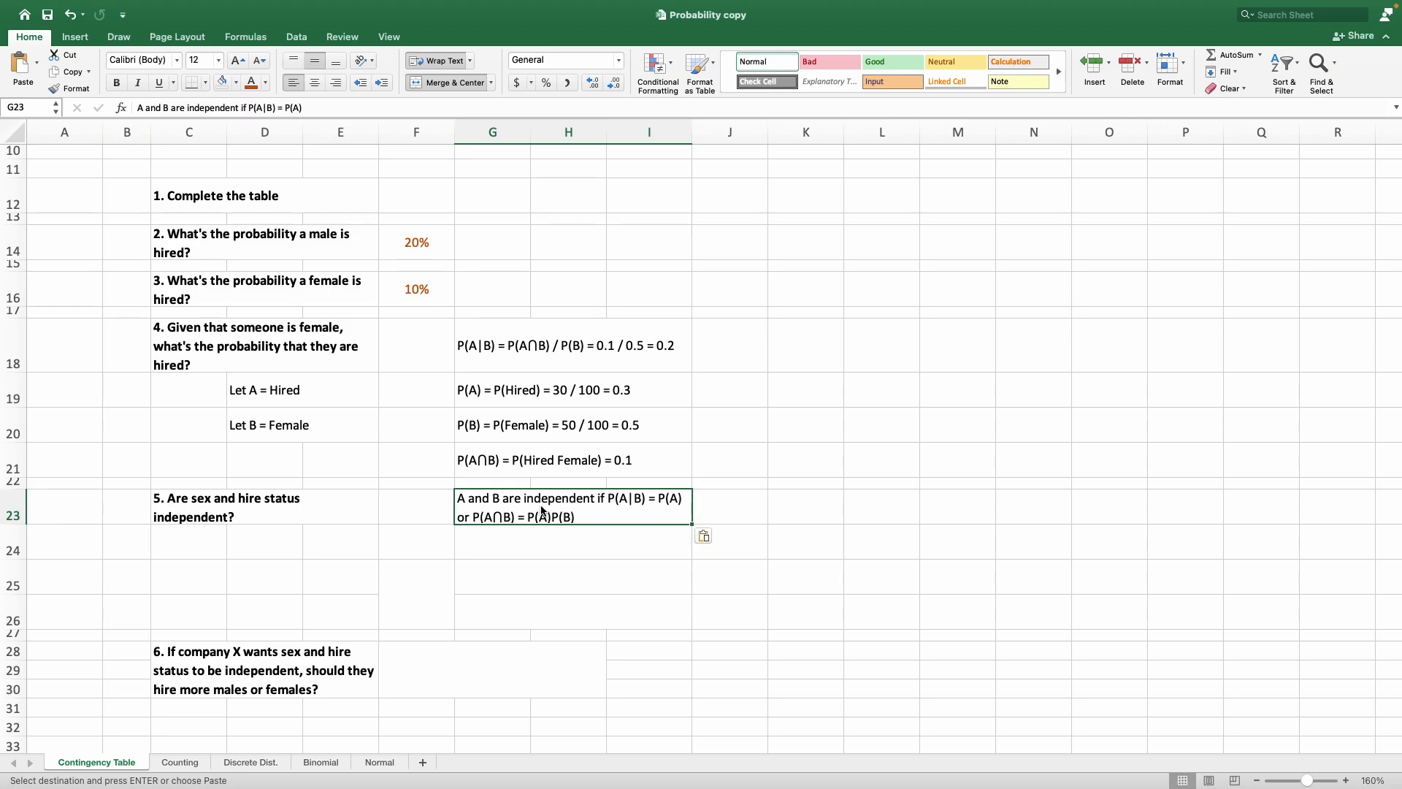
pyautogui.click(617, 568)
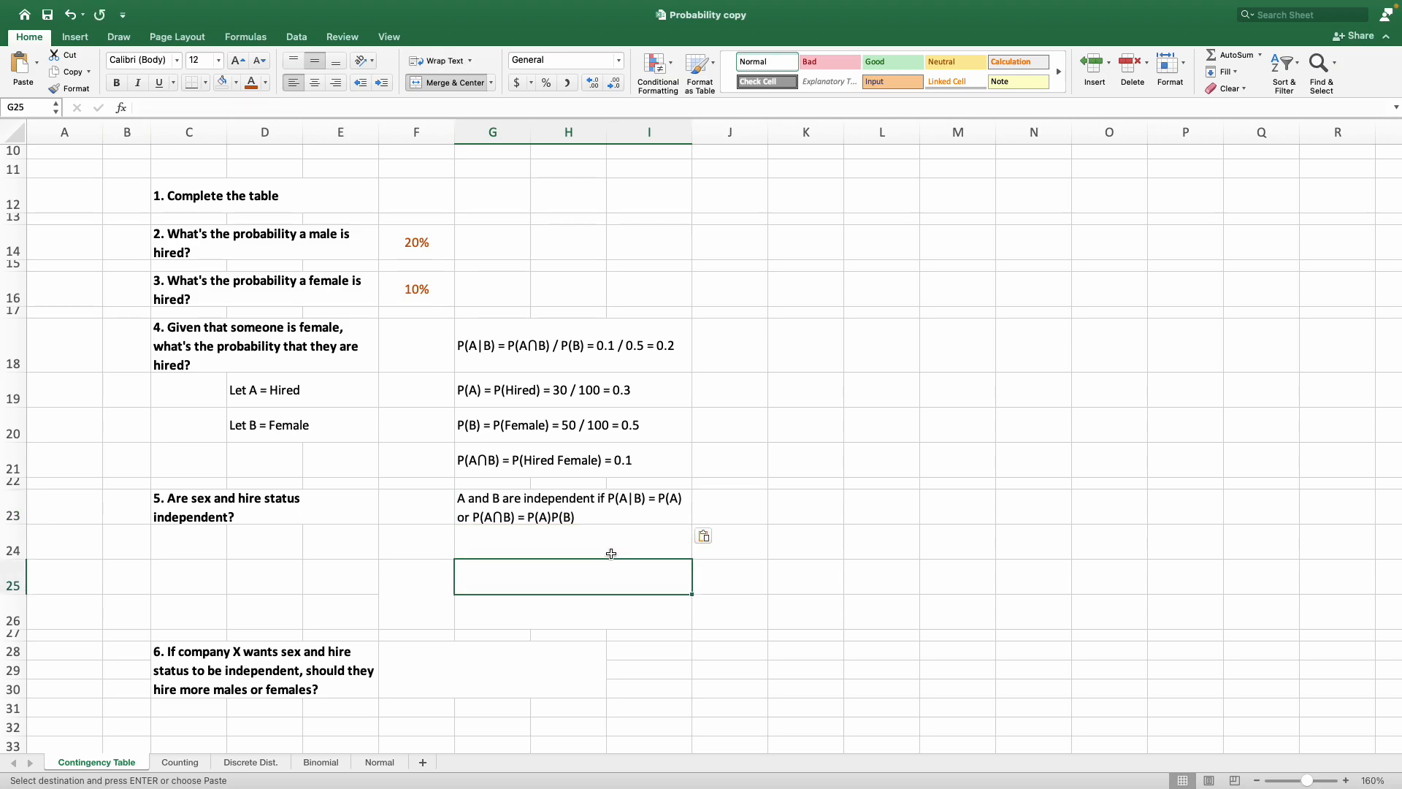
pyautogui.click(629, 512)
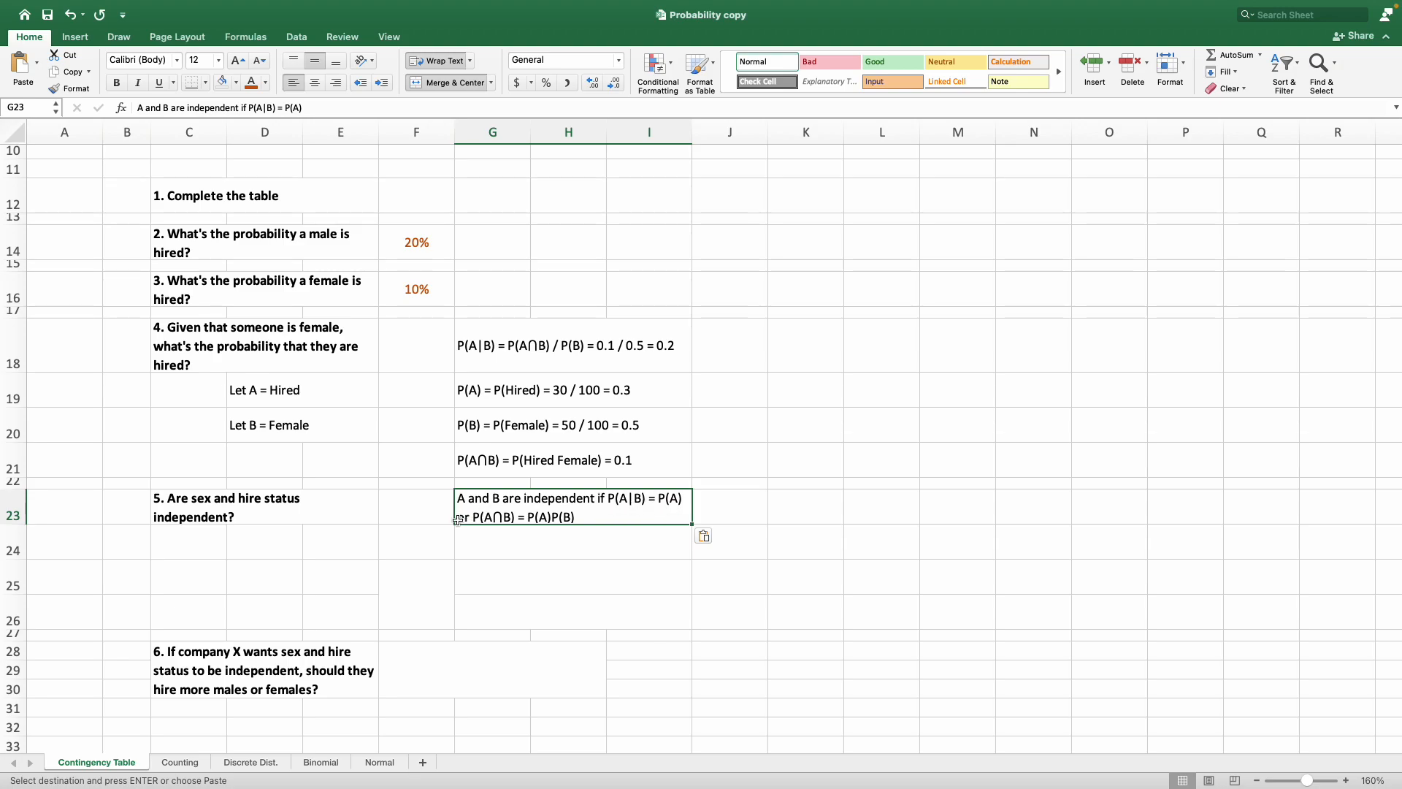
# Enter "P(A)P(B) = 0.3*0.5 = 0.15" in G24 under the independence condition.
pyautogui.click(552, 544)
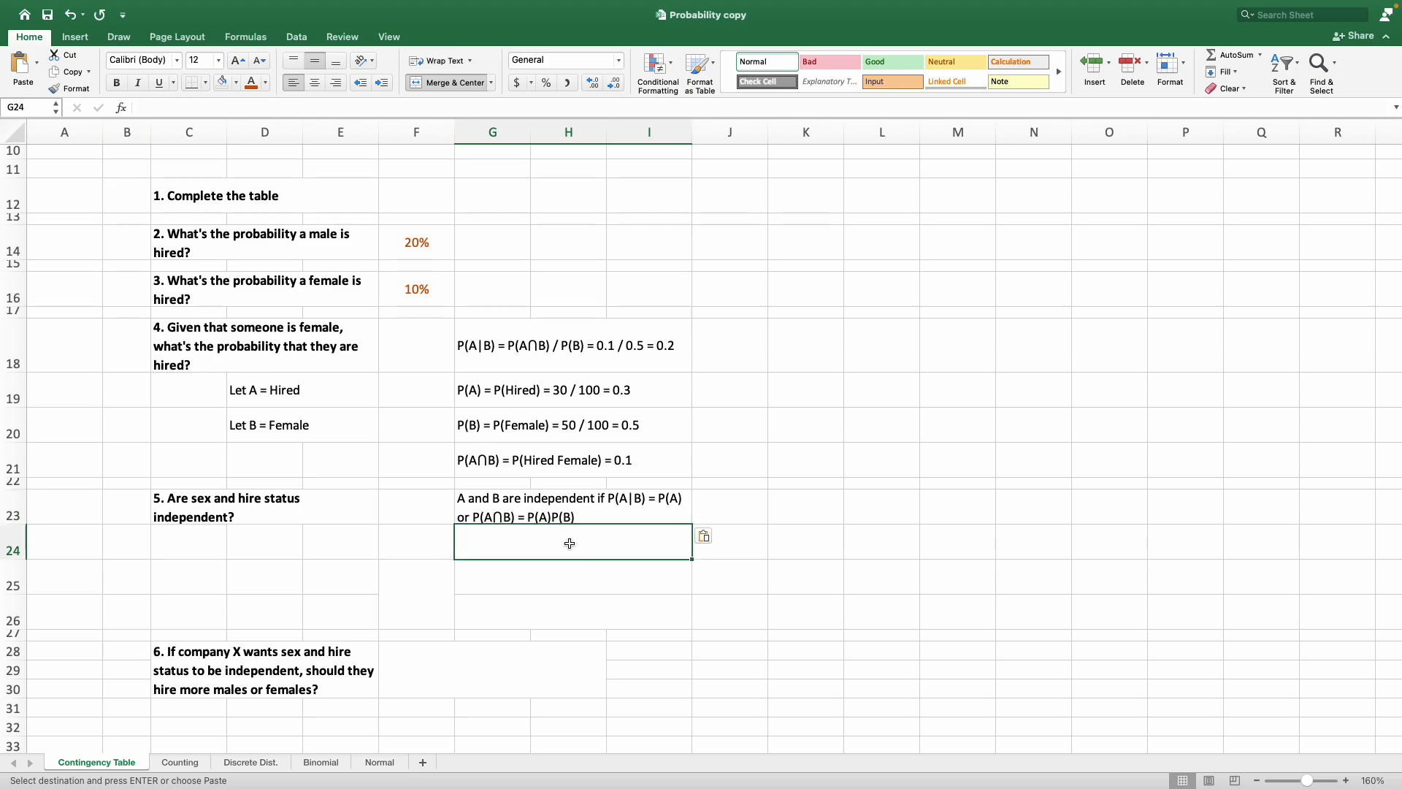
pyautogui.write('P(')
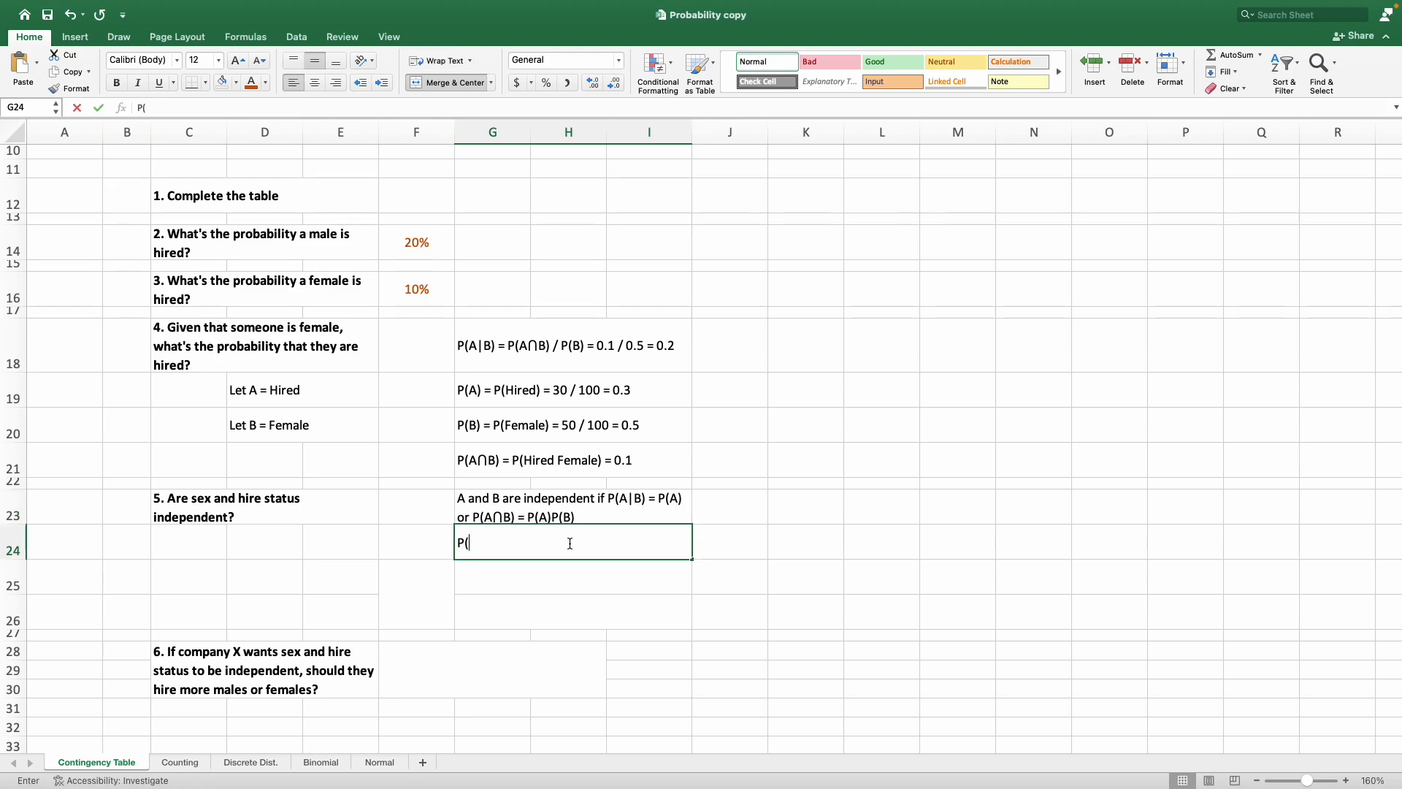
pyautogui.write('A)P(B)')
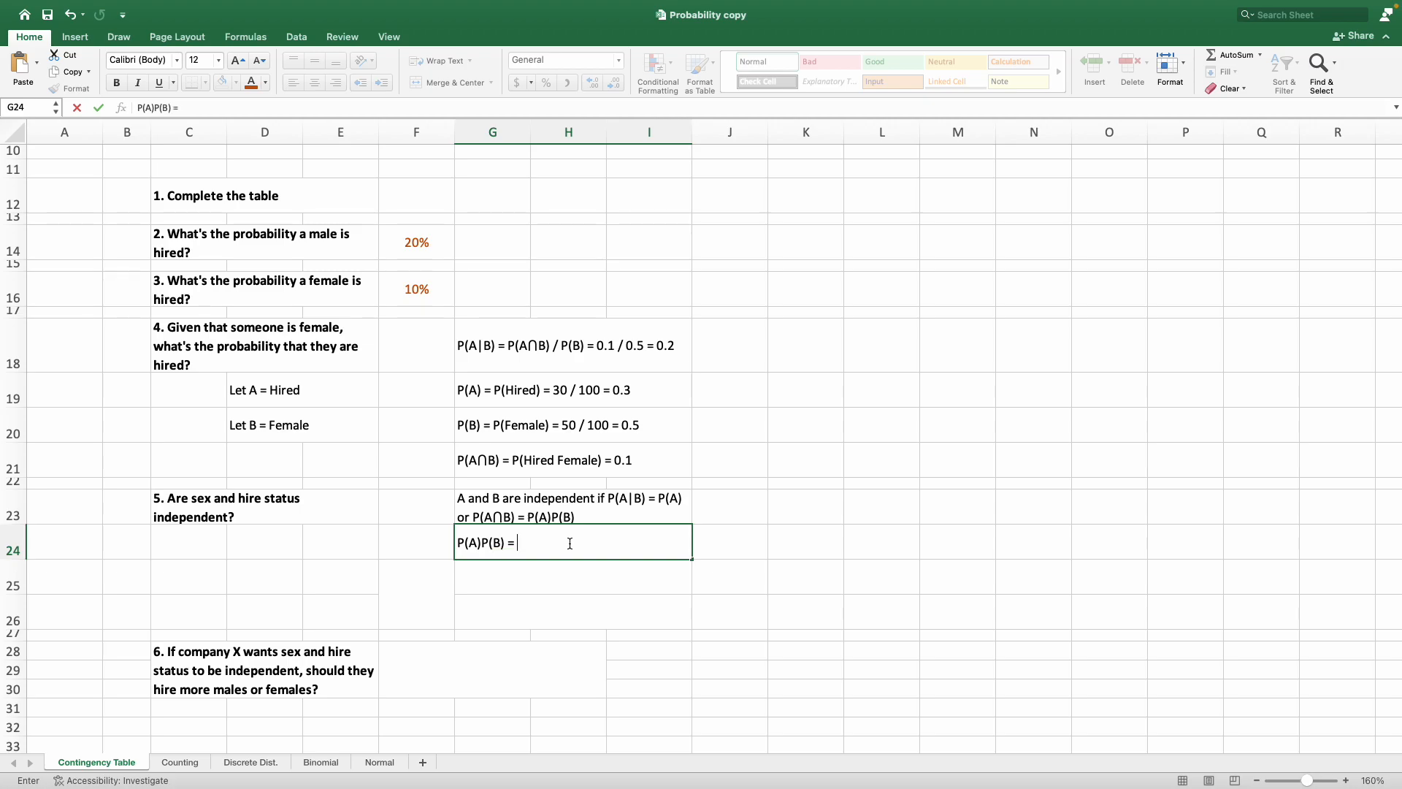
pyautogui.write('= 0.3*0')
pyautogui.write('.5 = 0.15')
pyautogui.press('Tab')
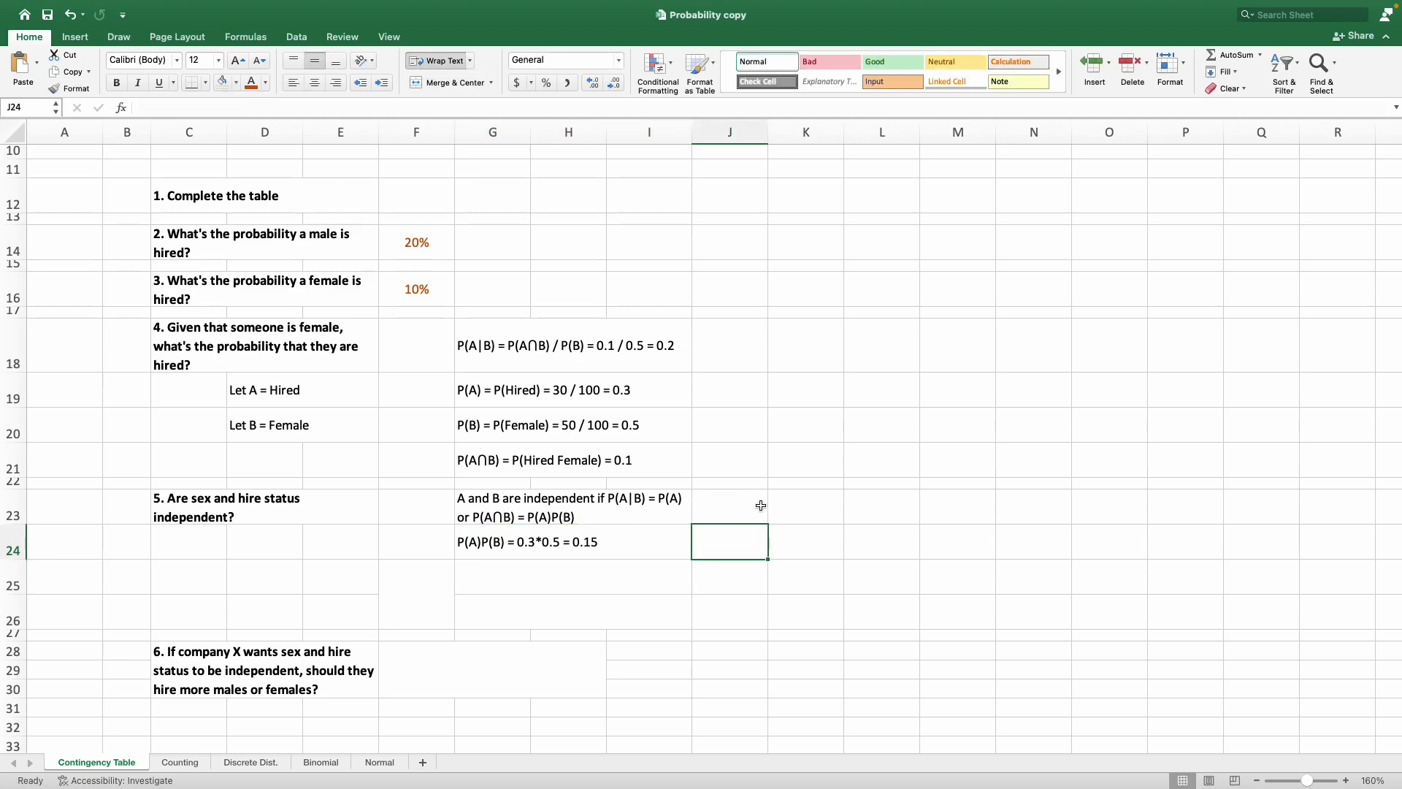
pyautogui.click(591, 551)
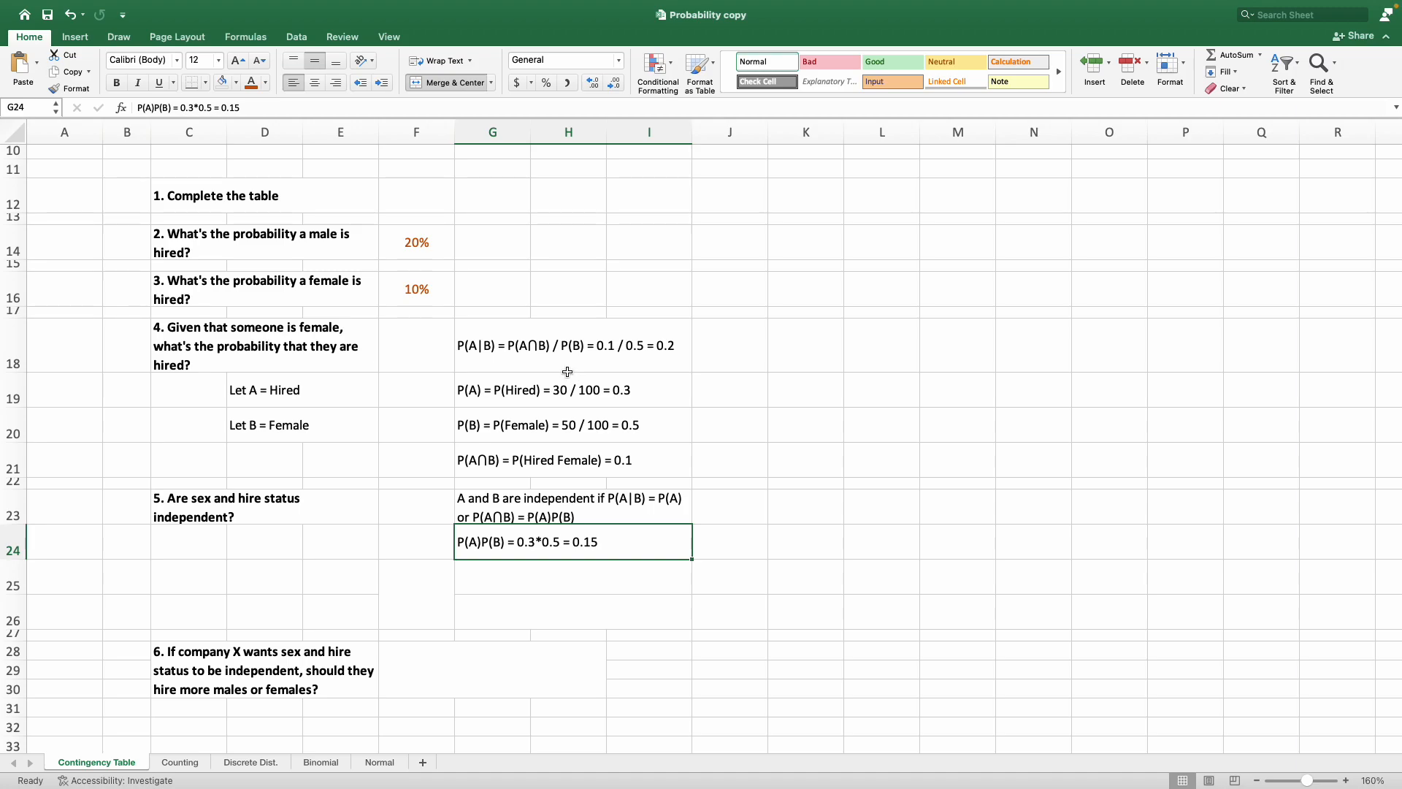
# Fill the P(A) and P(B) lines in G19 and G20 with light orange, and undo both fills.
pyautogui.click(668, 398)
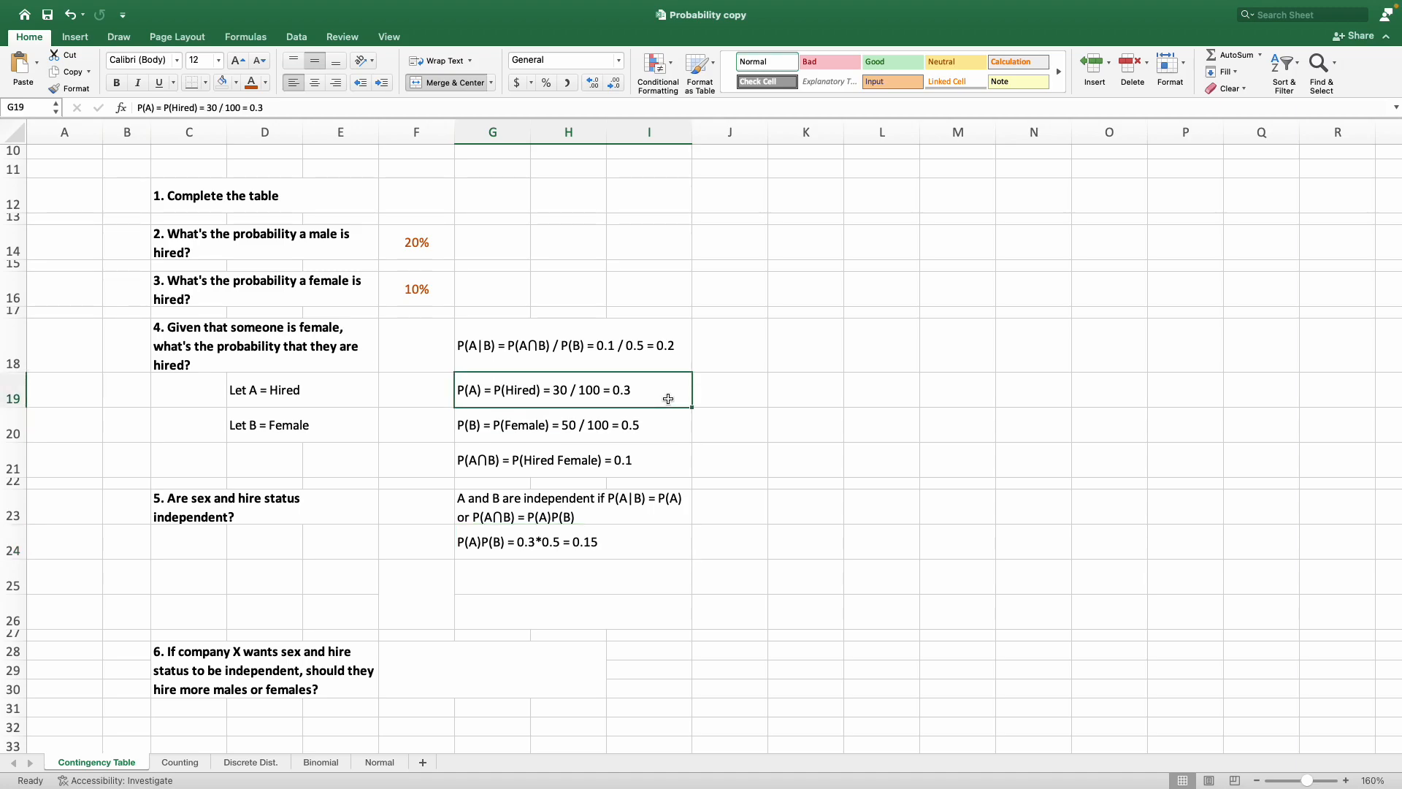
pyautogui.click(237, 82)
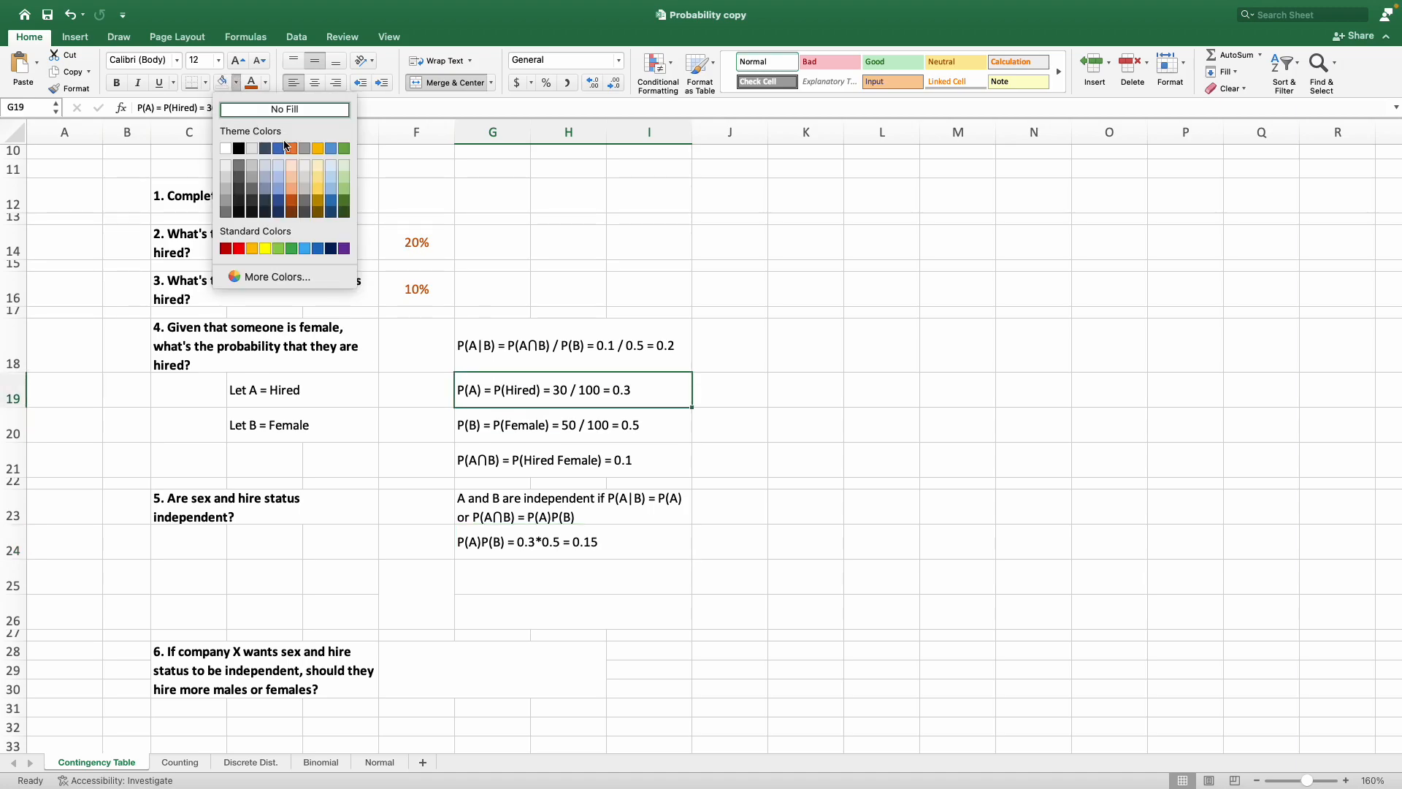
pyautogui.click(290, 168)
pyautogui.click(525, 429)
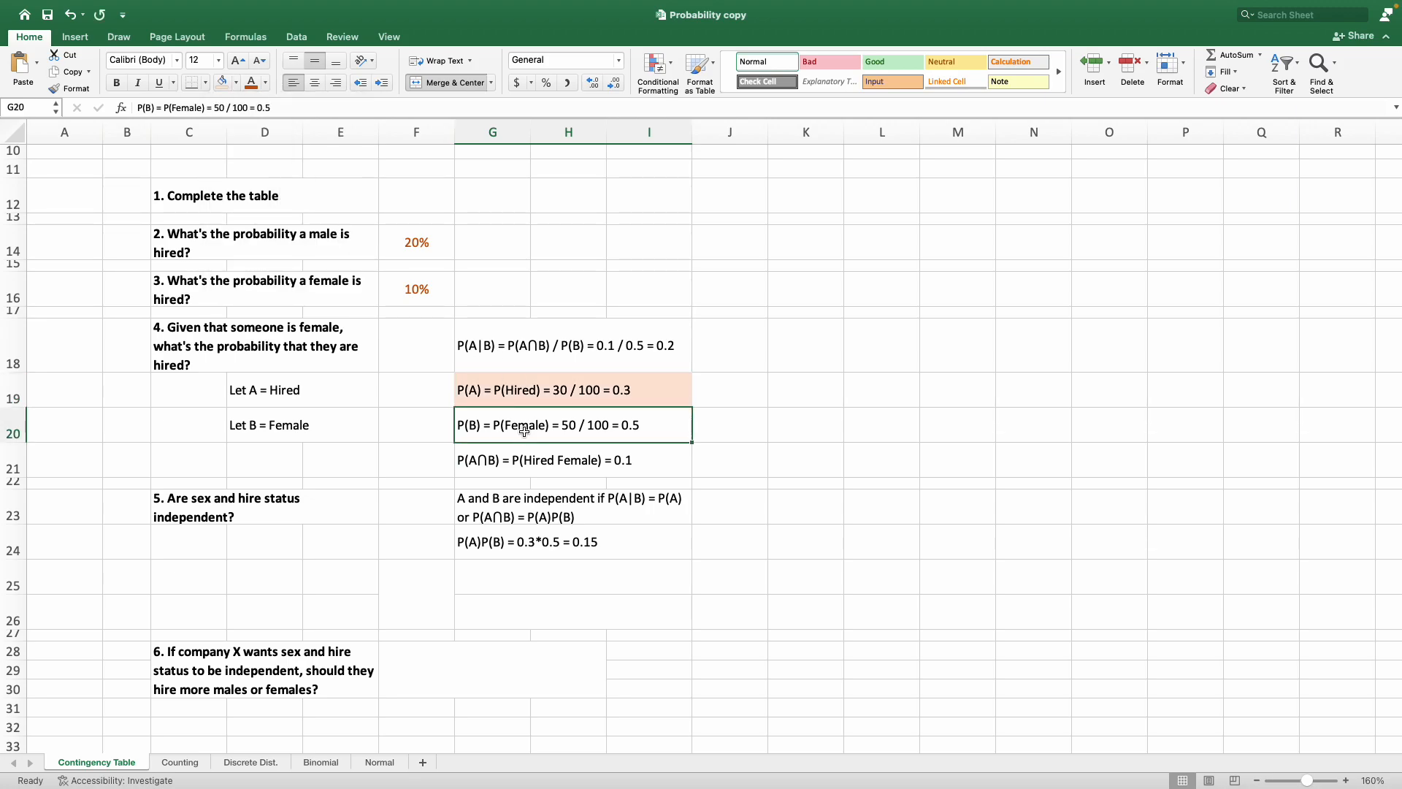
pyautogui.click(223, 80)
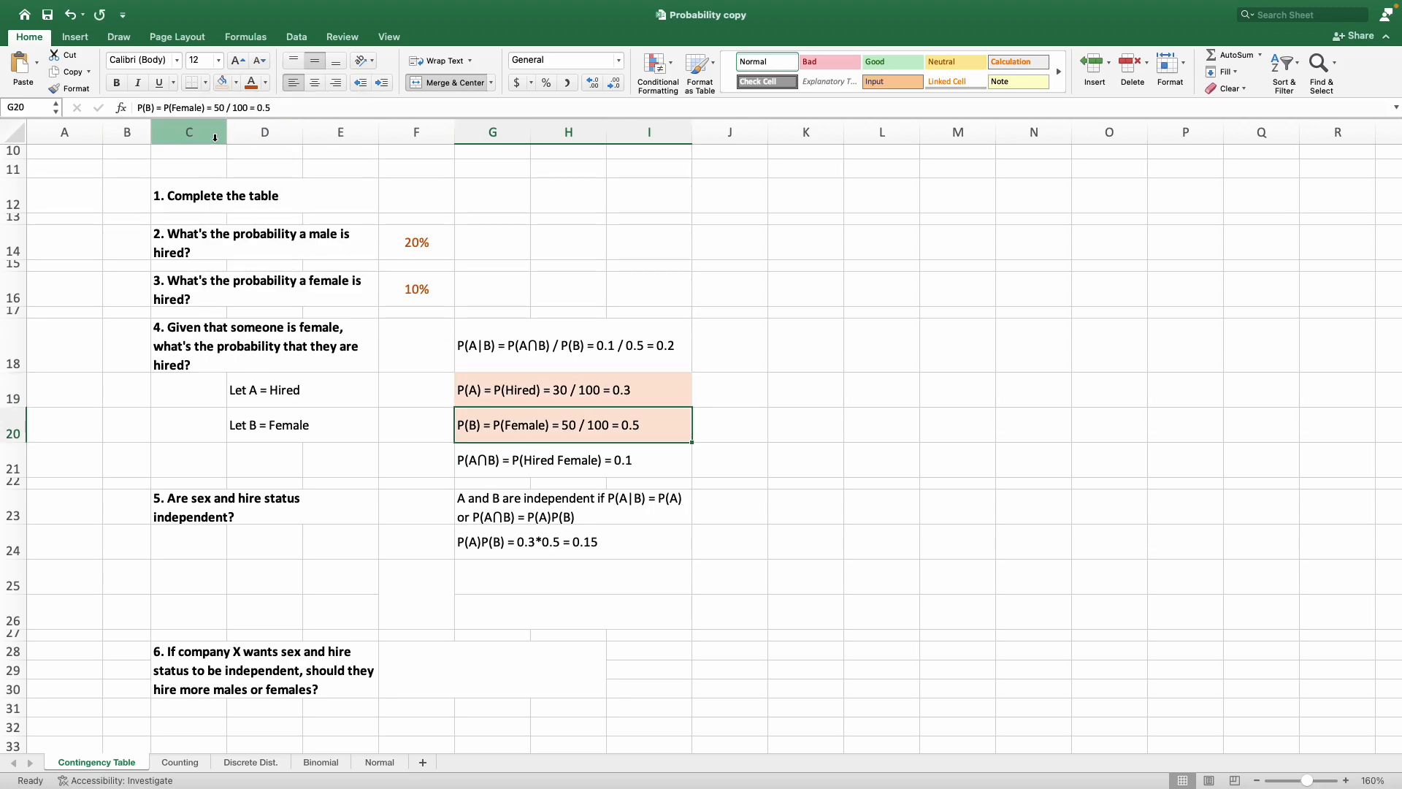
pyautogui.click(78, 16)
pyautogui.click(78, 16)
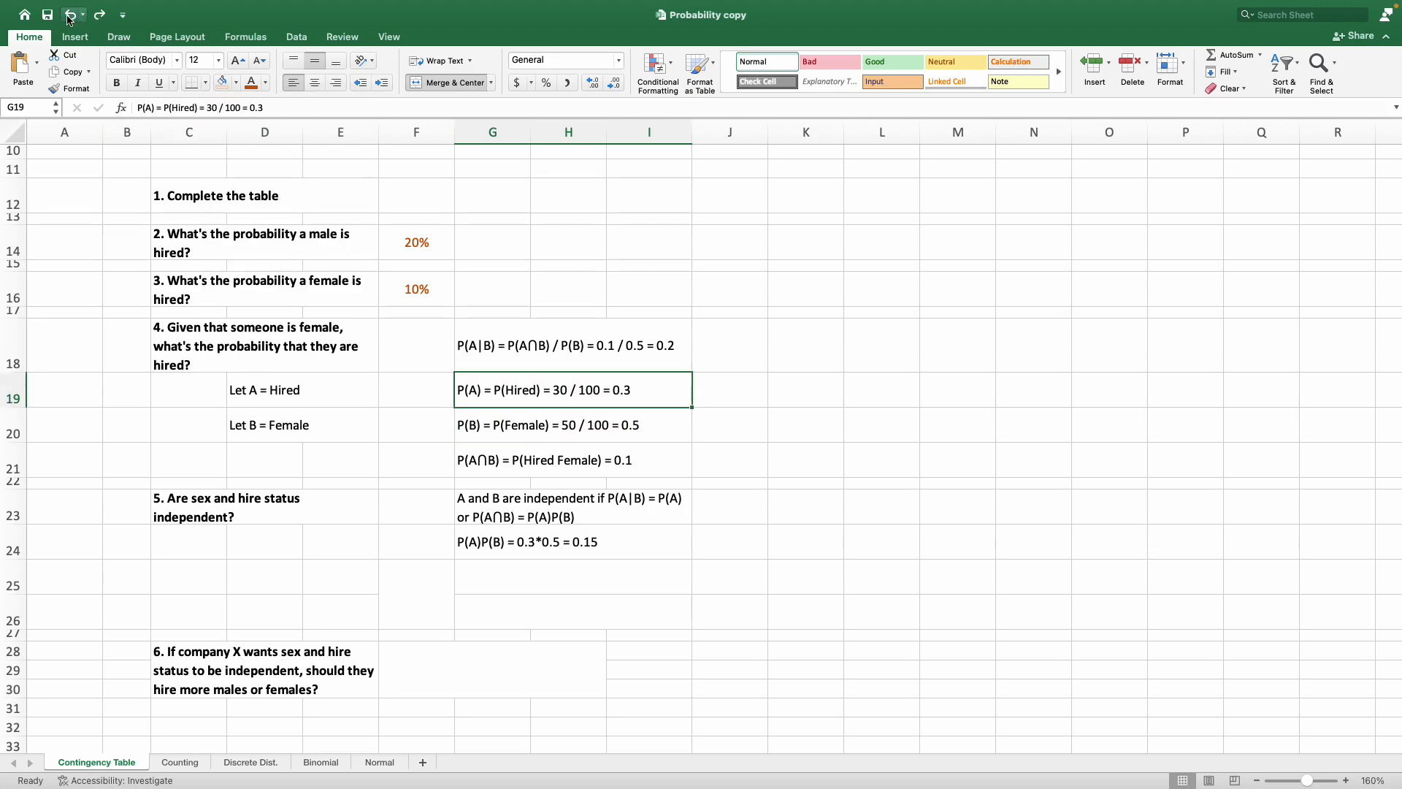
pyautogui.click(643, 546)
# Check the product of the two probabilities with =0.5*0.3 in J24 and clear the cell again.
pyautogui.click(740, 543)
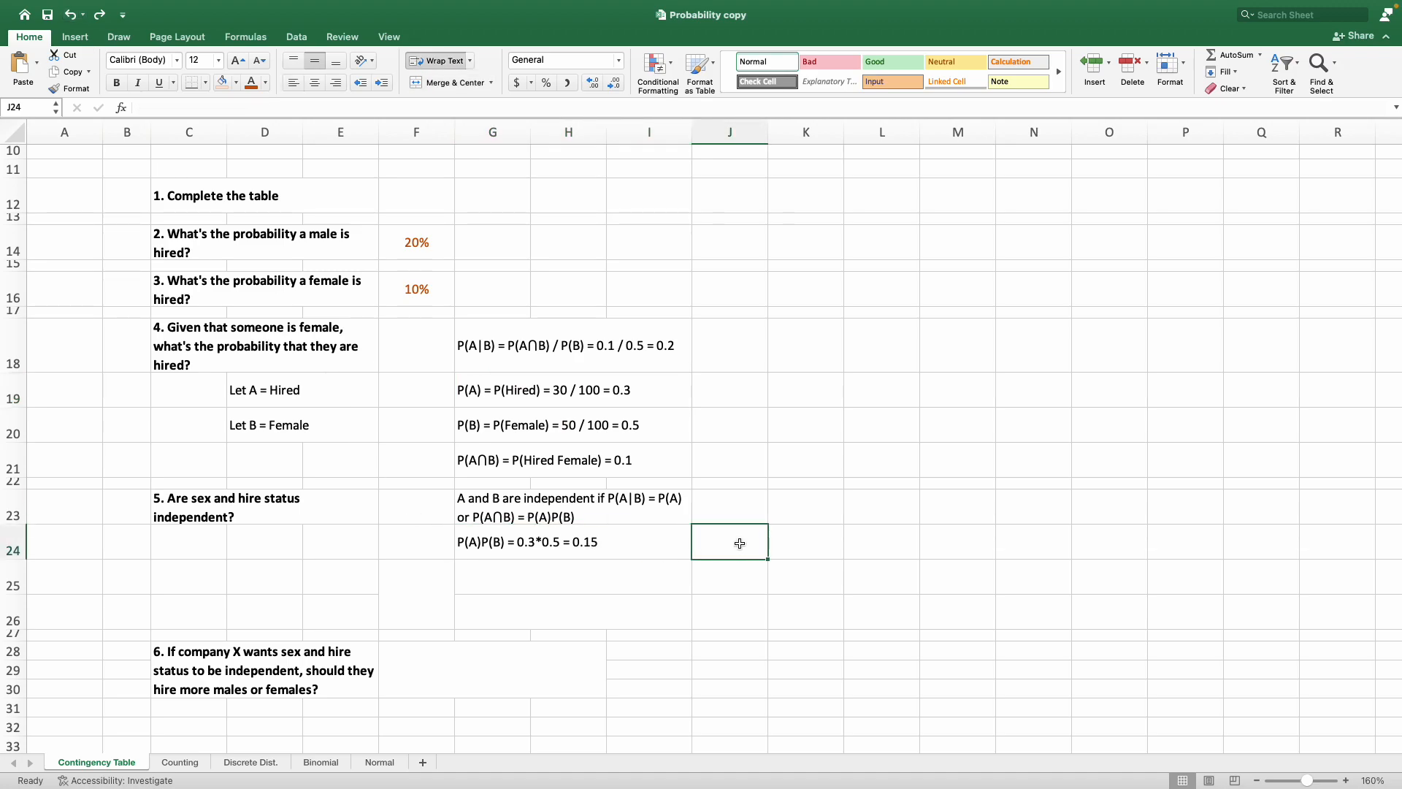
pyautogui.write('=0.5')
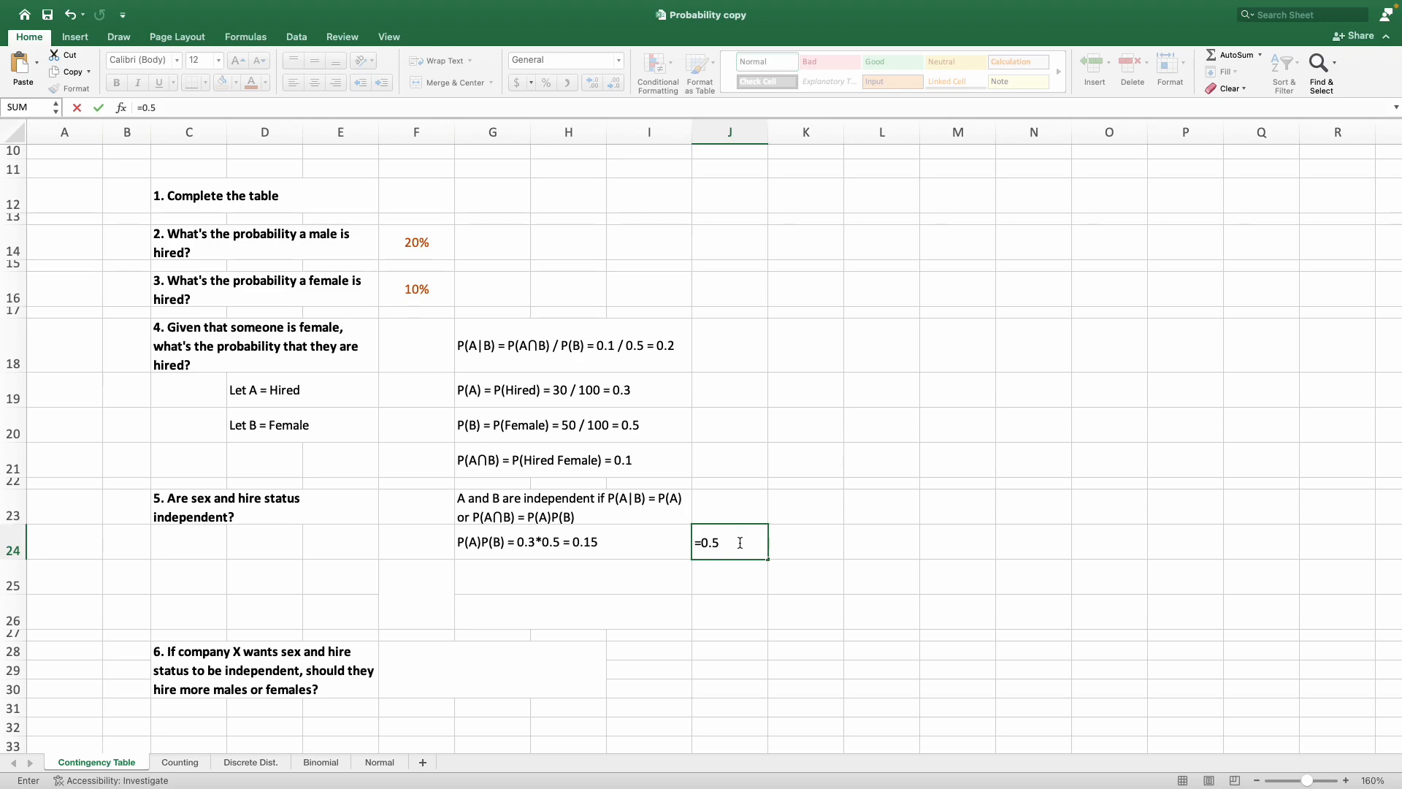
pyautogui.write('*0.3')
pyautogui.press('Return')
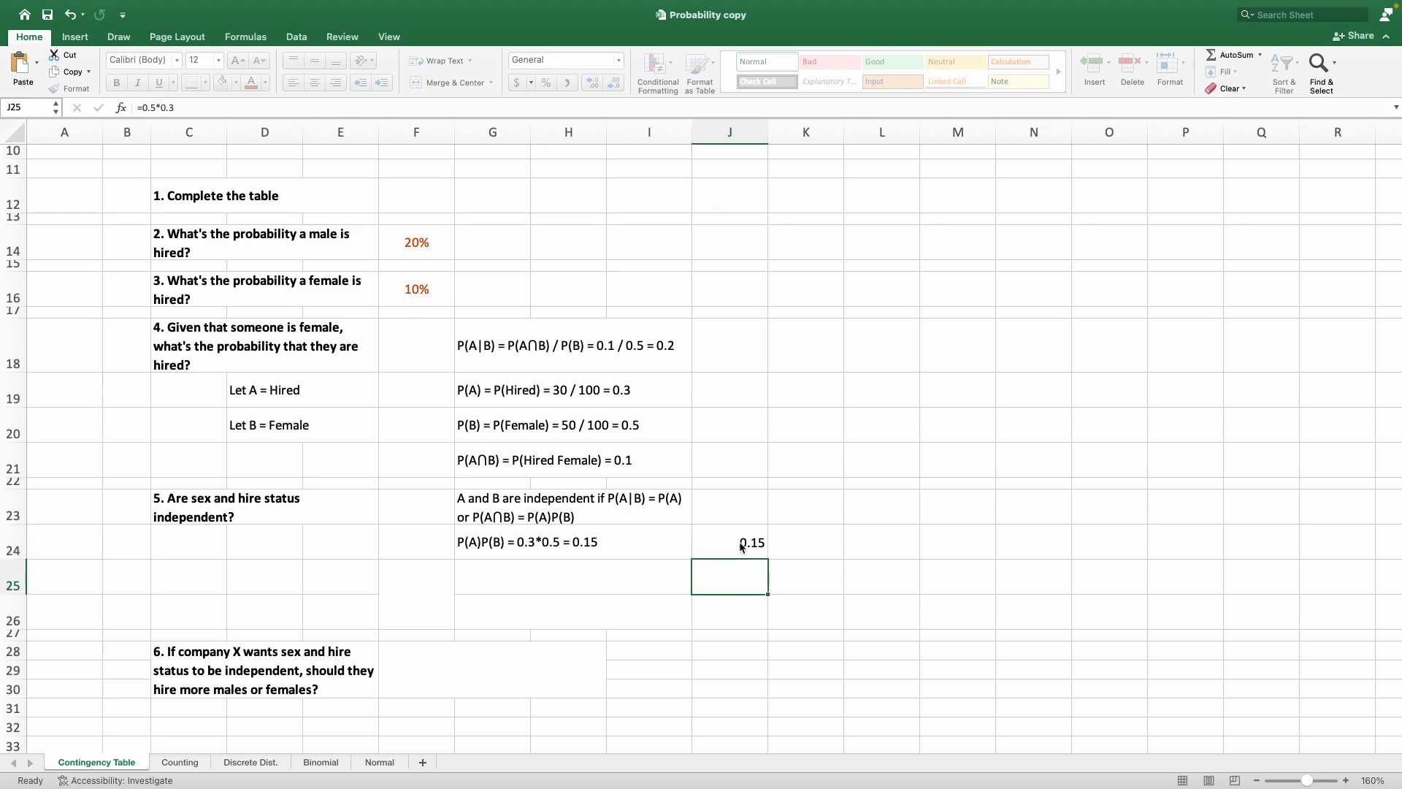
pyautogui.click(741, 546)
pyautogui.press('Delete')
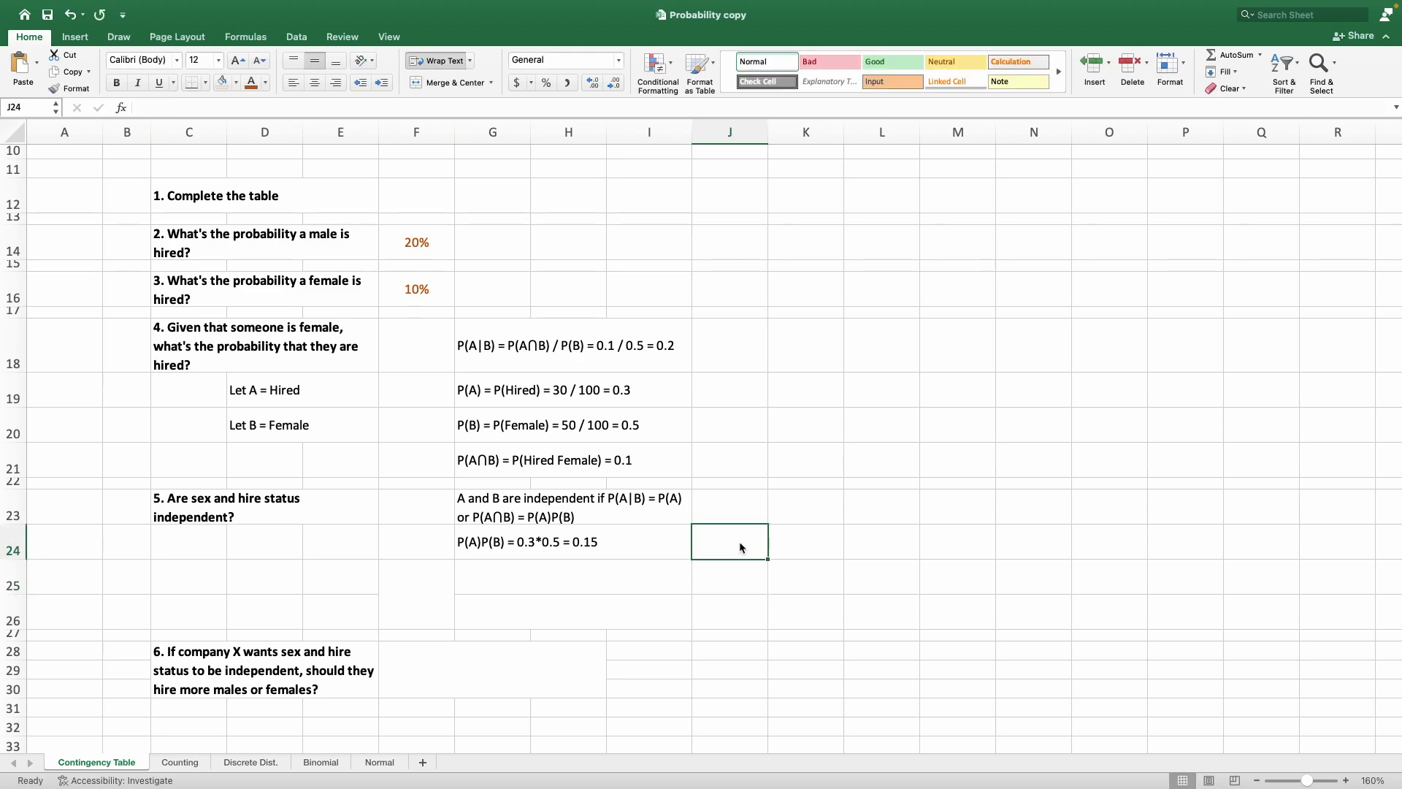
# Enter the comparison "P(A|B) = 0.2 = 0.3 = P(A)" in G25 under the P(A)P(B) line.
pyautogui.press('Return')
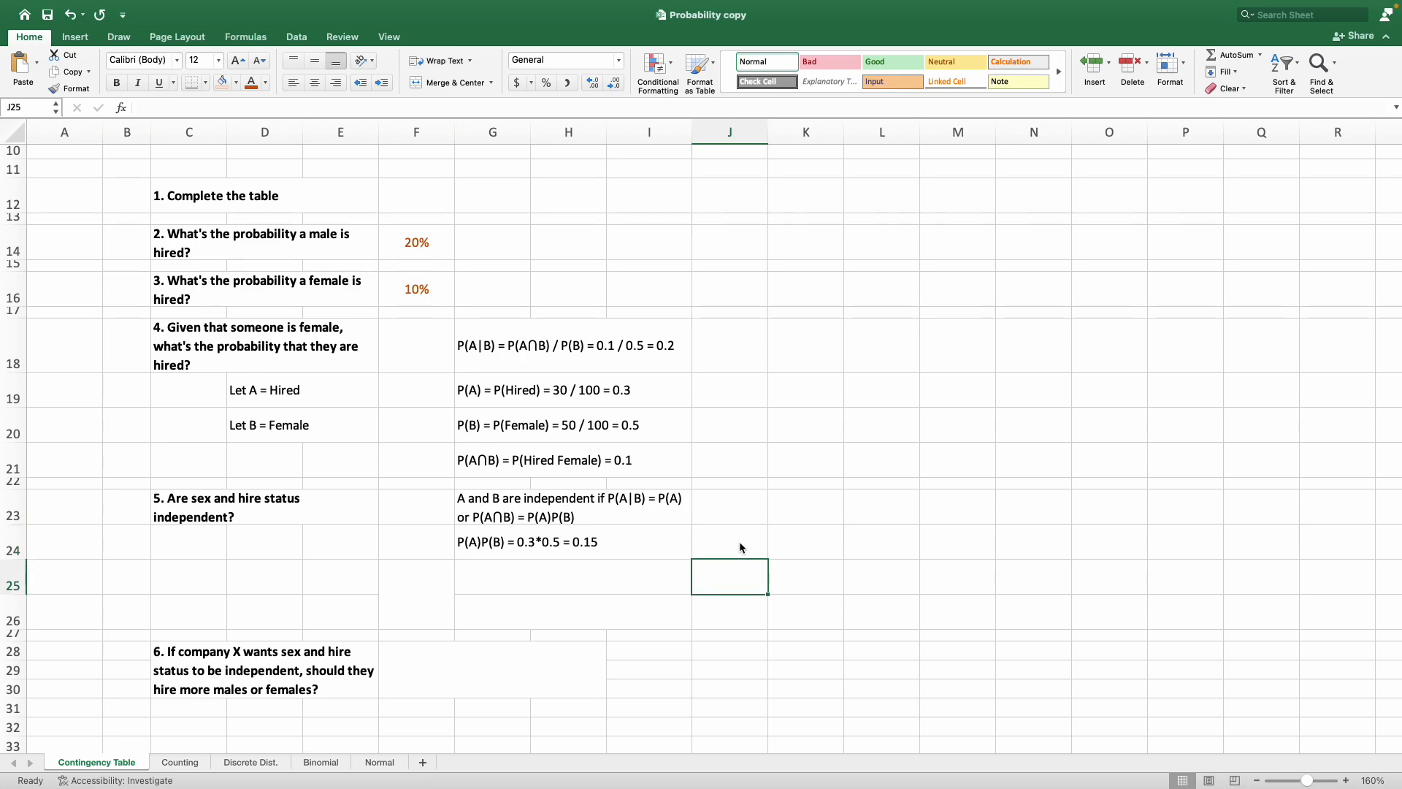
pyautogui.press('Left')
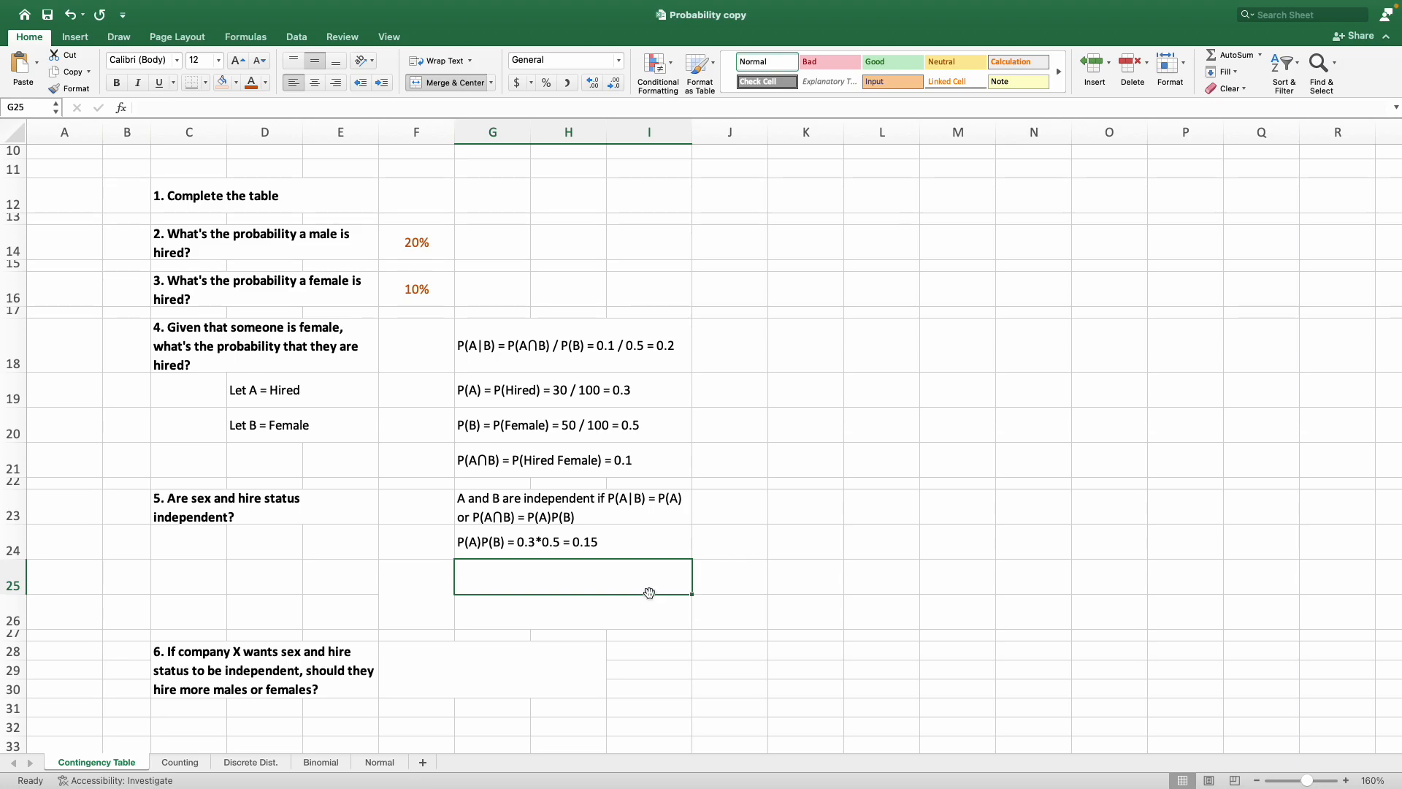
pyautogui.click(647, 514)
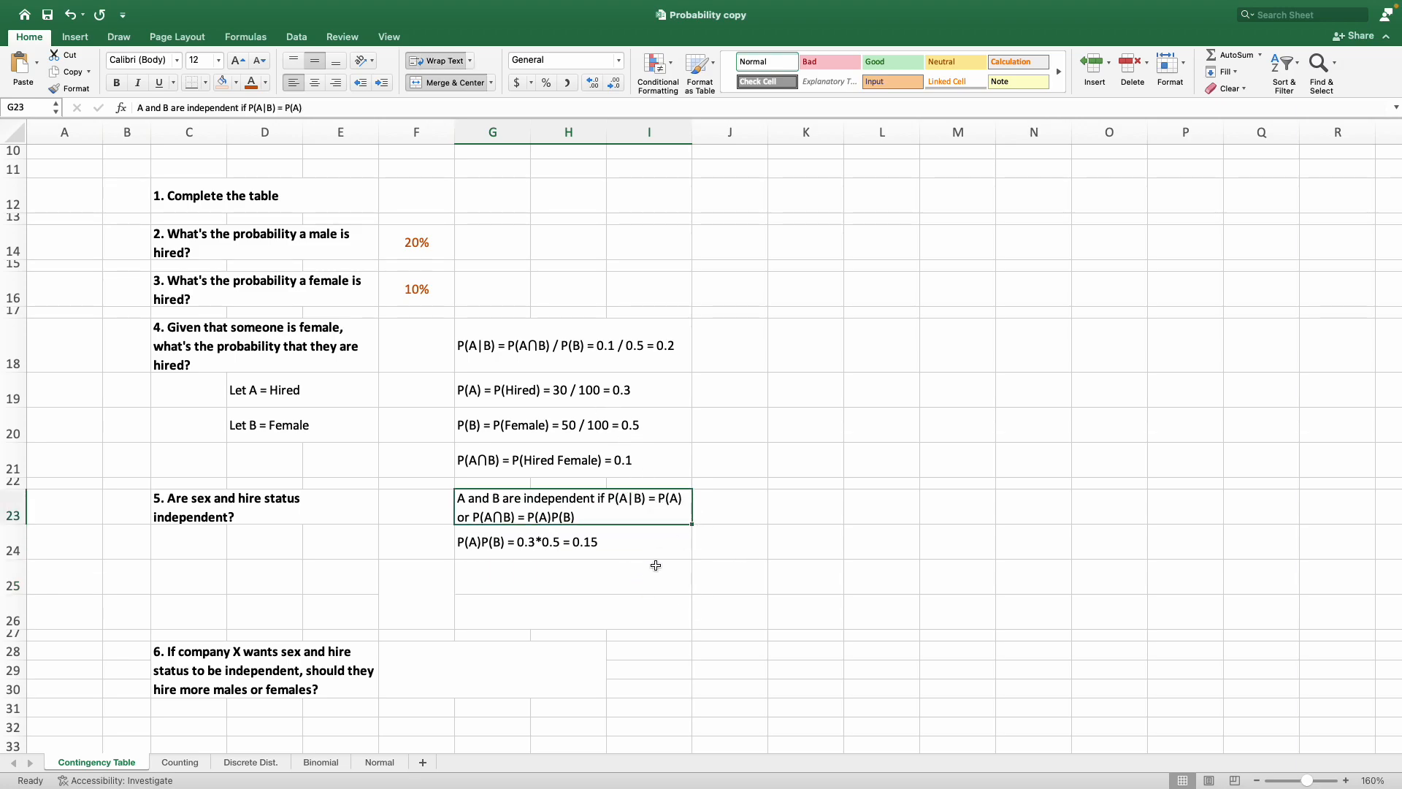
pyautogui.click(634, 595)
pyautogui.click(630, 578)
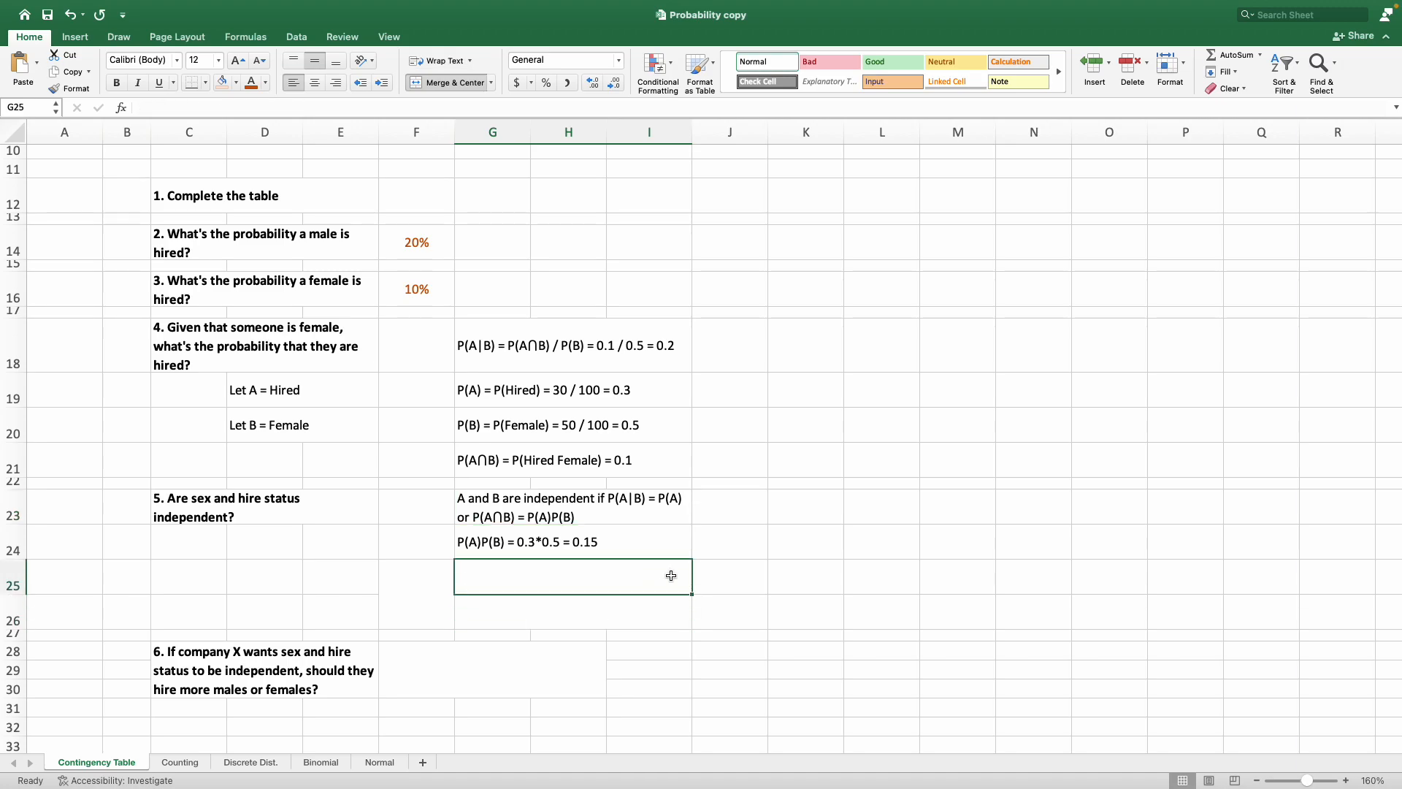
pyautogui.write('P(A)')
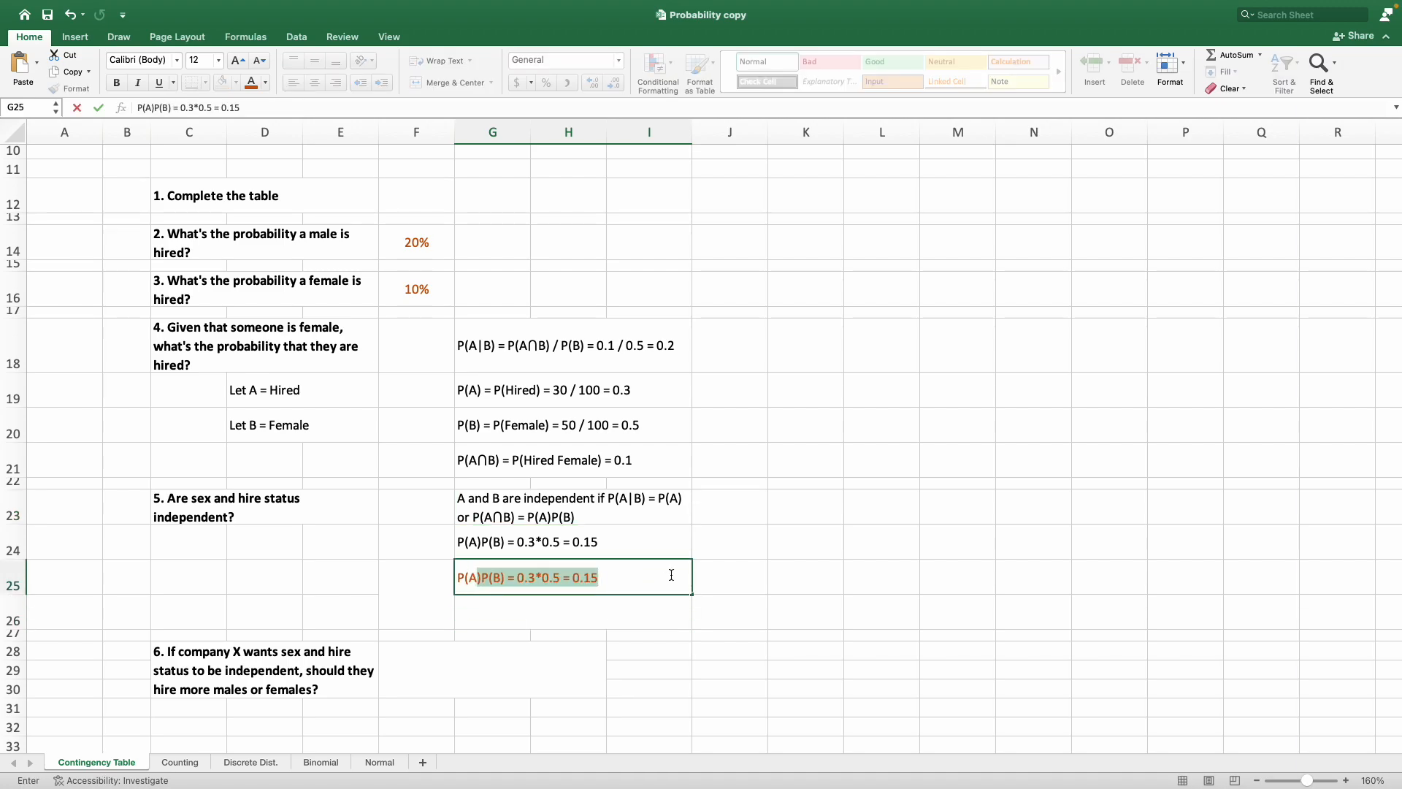
pyautogui.write('|B')
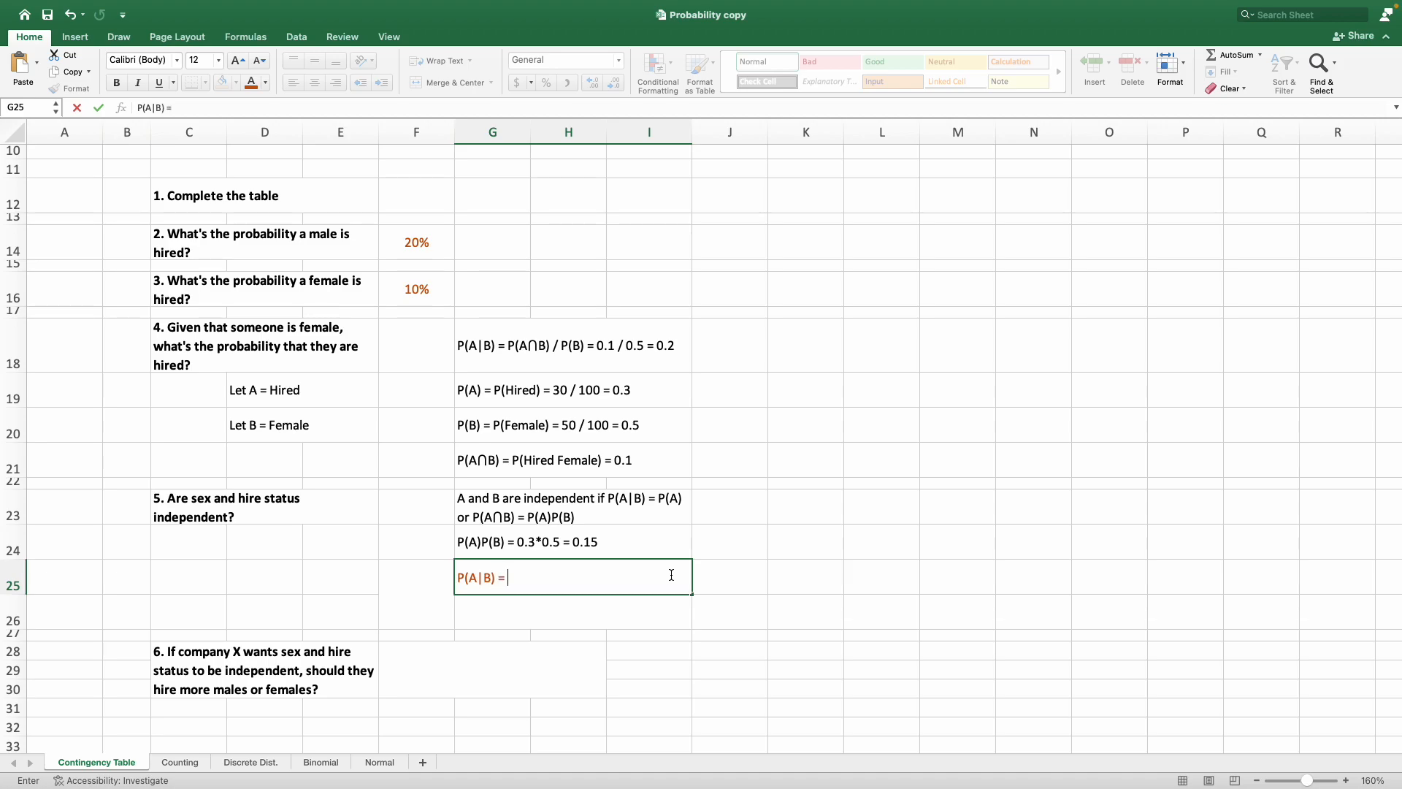
pyautogui.write(') = 0.2')
pyautogui.write('= 0.3 = P(A)')
pyautogui.press('Return')
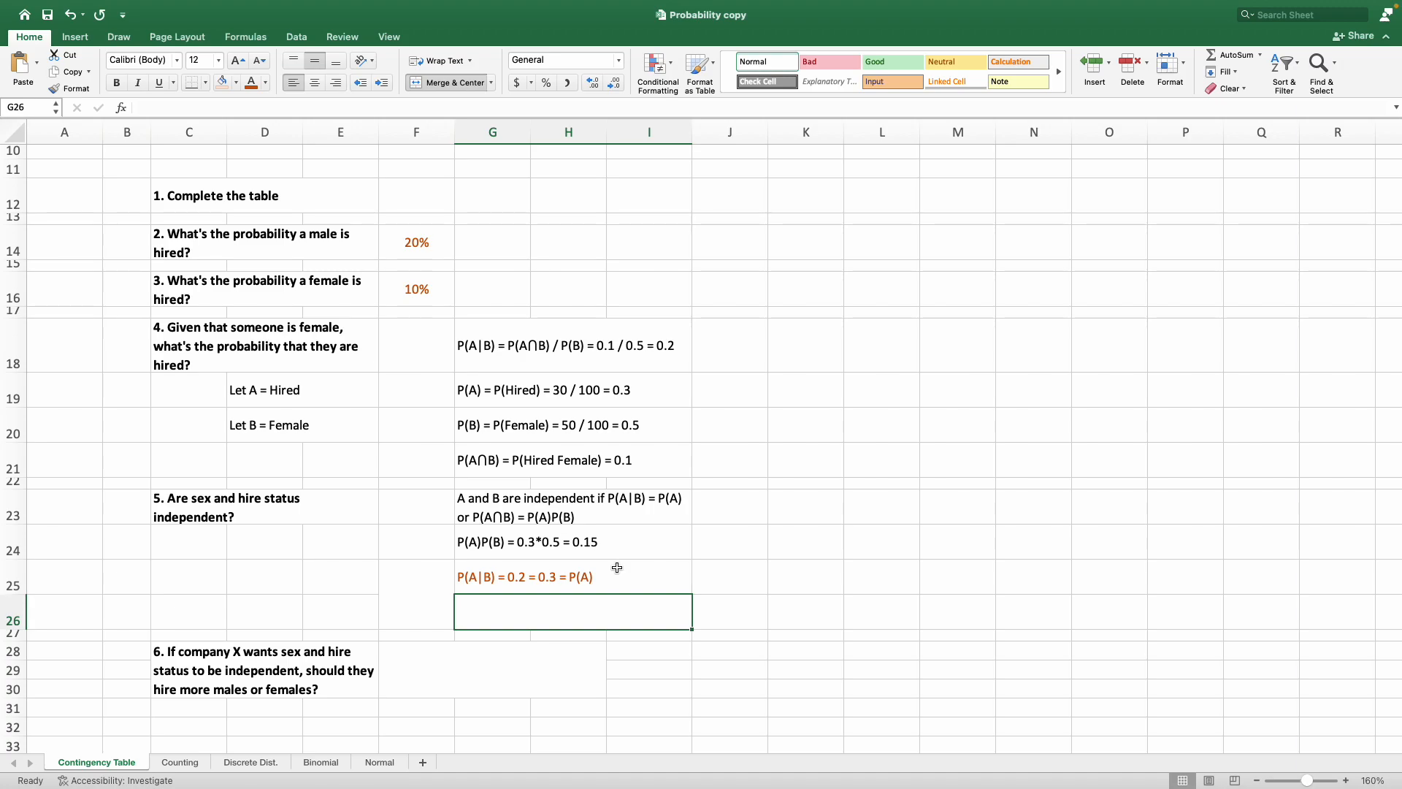
# Replace the equals sign between 0.2 and 0.3 in G25 with the not-equal symbol ≠.
pyautogui.click(549, 578)
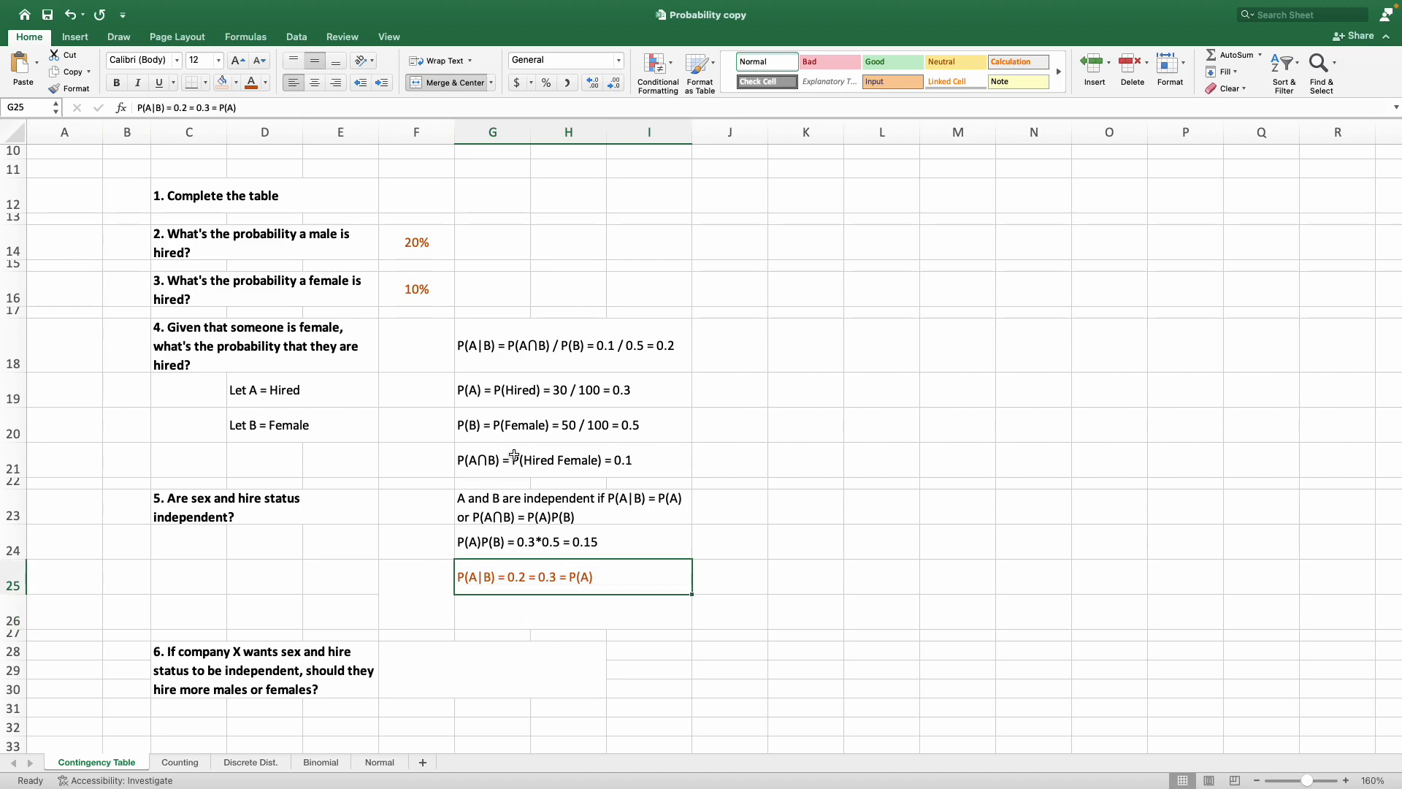
pyautogui.doubleClick(534, 578)
pyautogui.press('BackSpace')
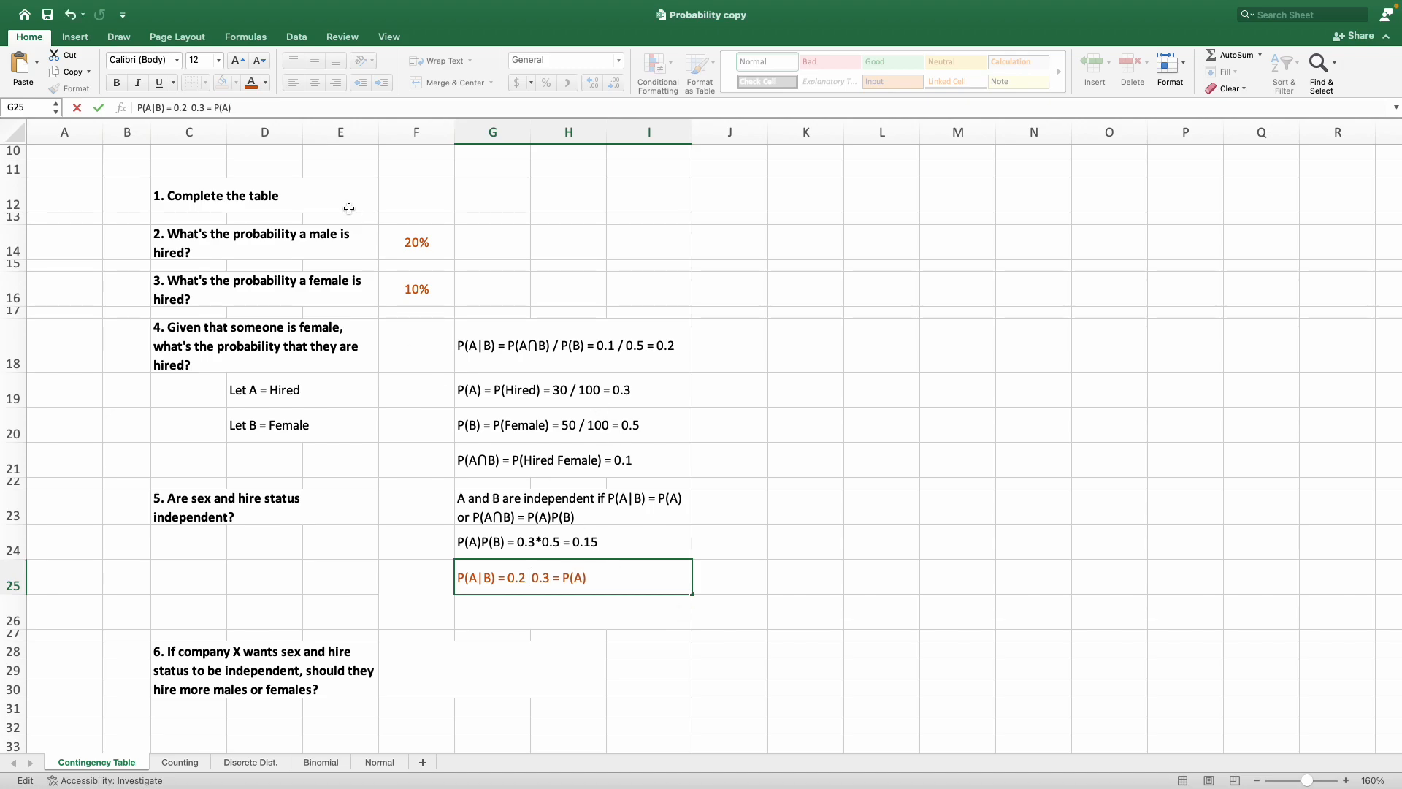
pyautogui.click(85, 41)
pyautogui.click(1275, 66)
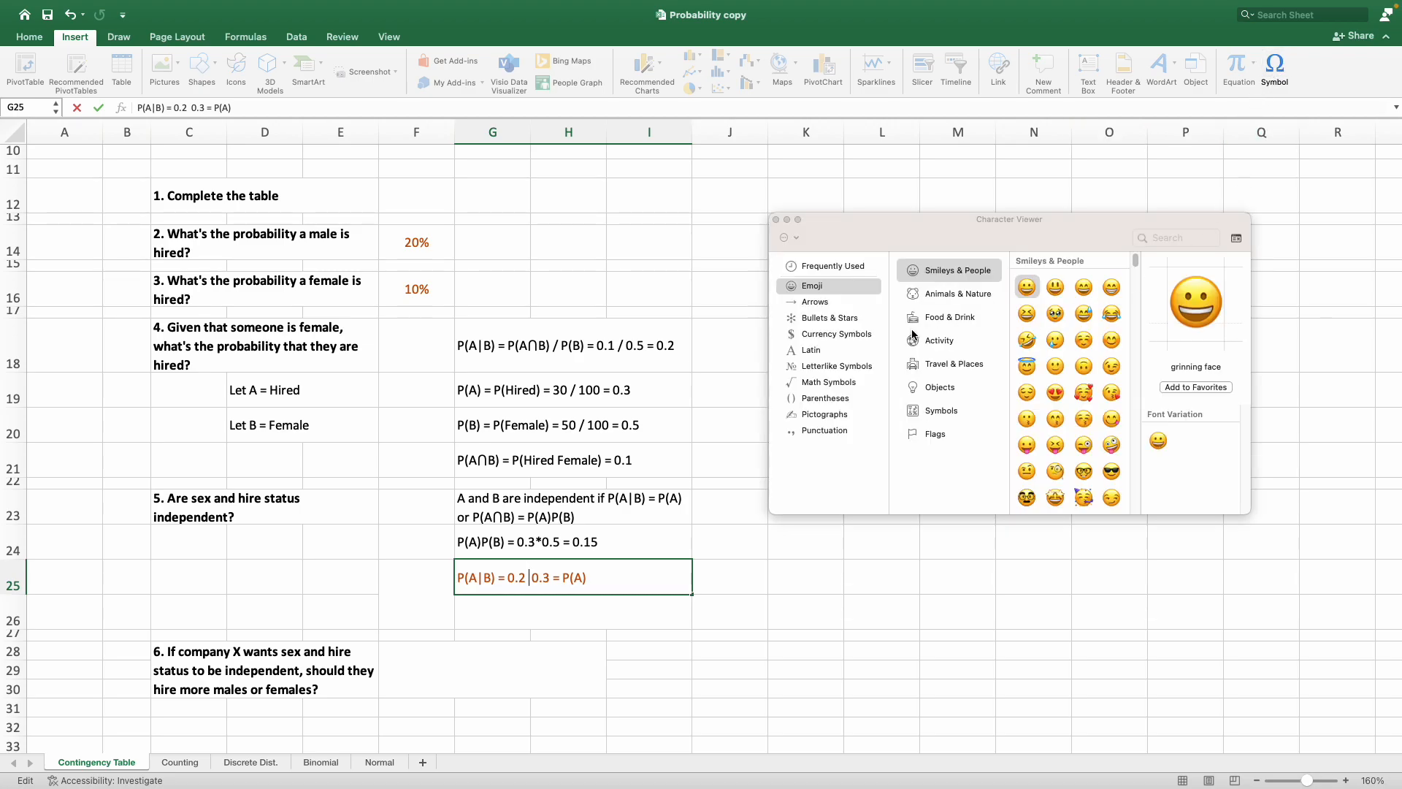
pyautogui.click(1170, 241)
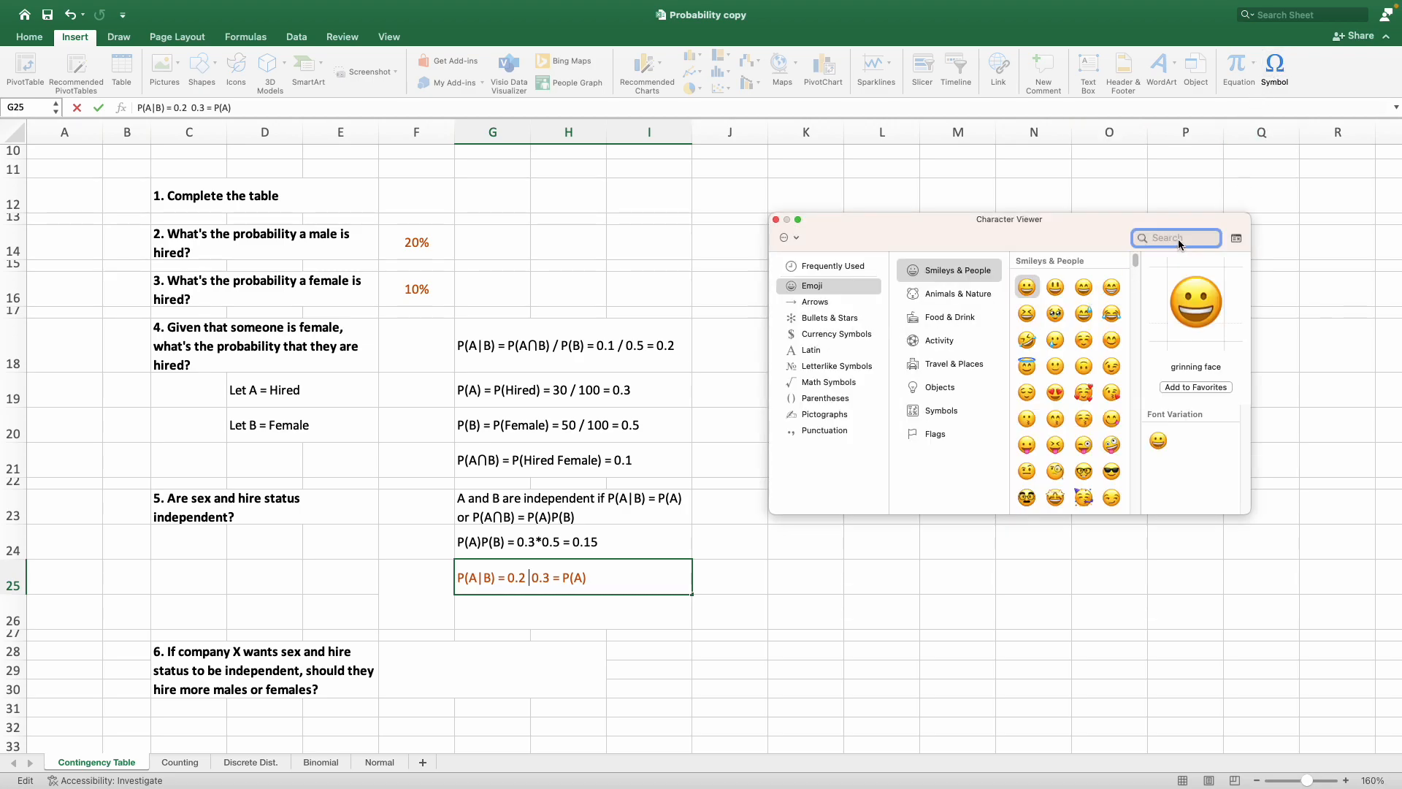
pyautogui.write('not equal')
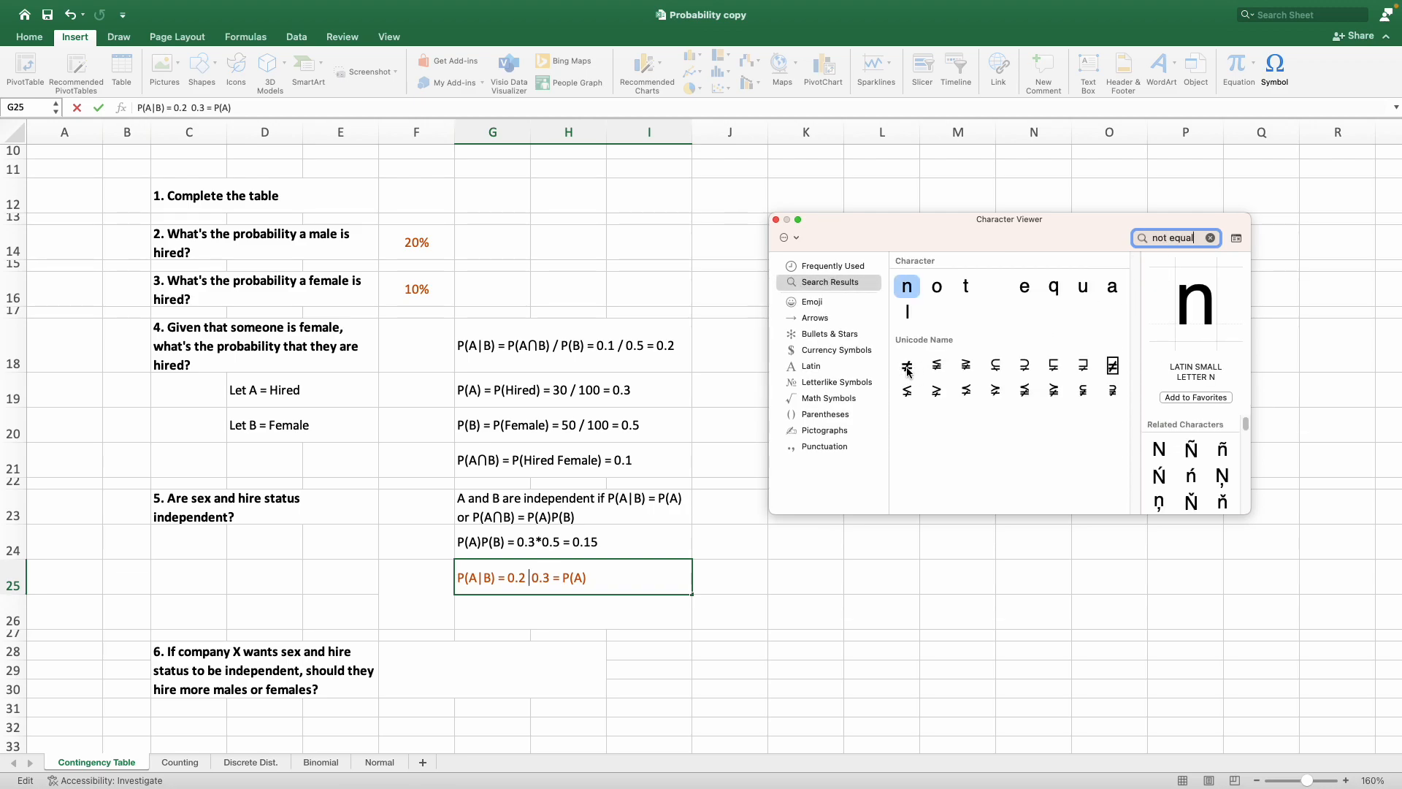
pyautogui.doubleClick(907, 366)
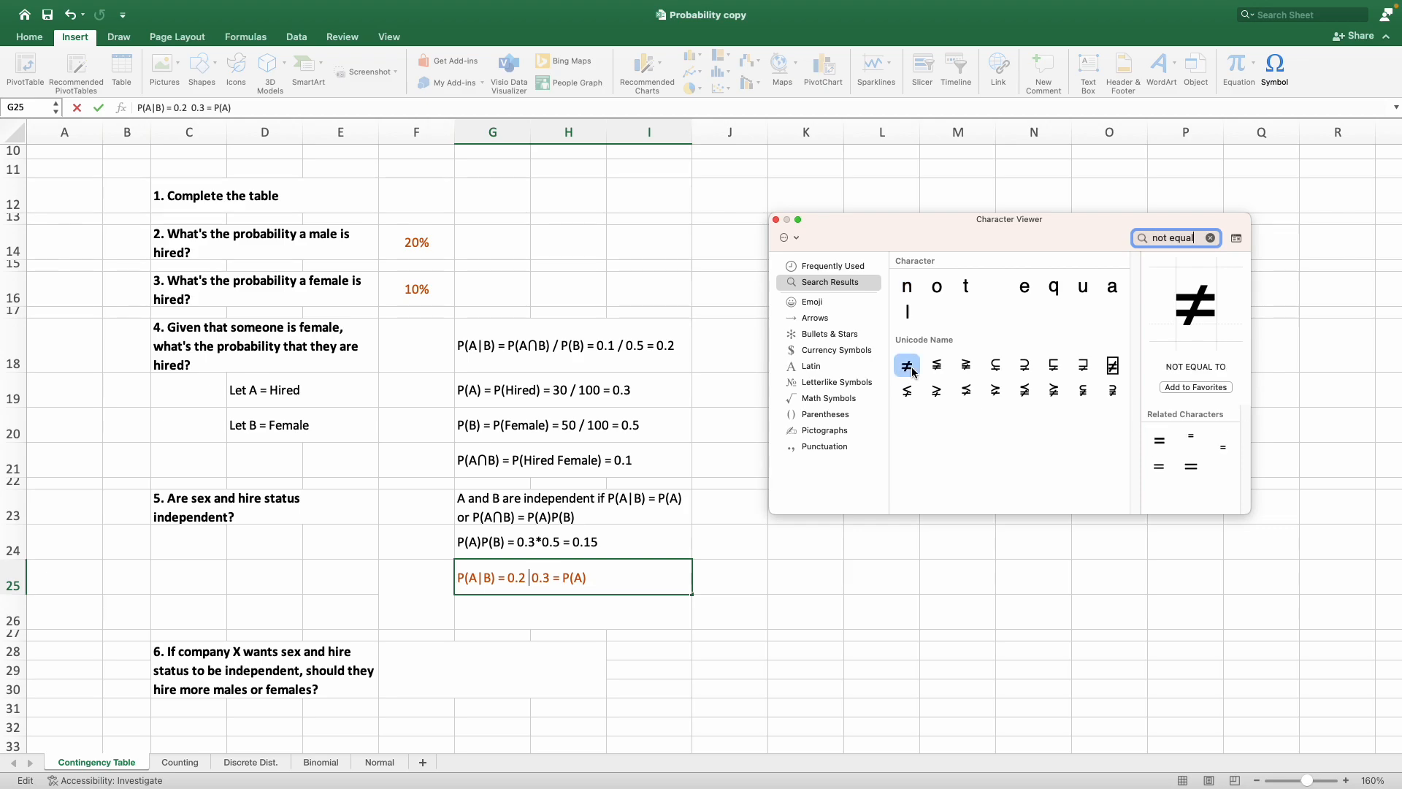
pyautogui.click(777, 221)
pyautogui.press('Return')
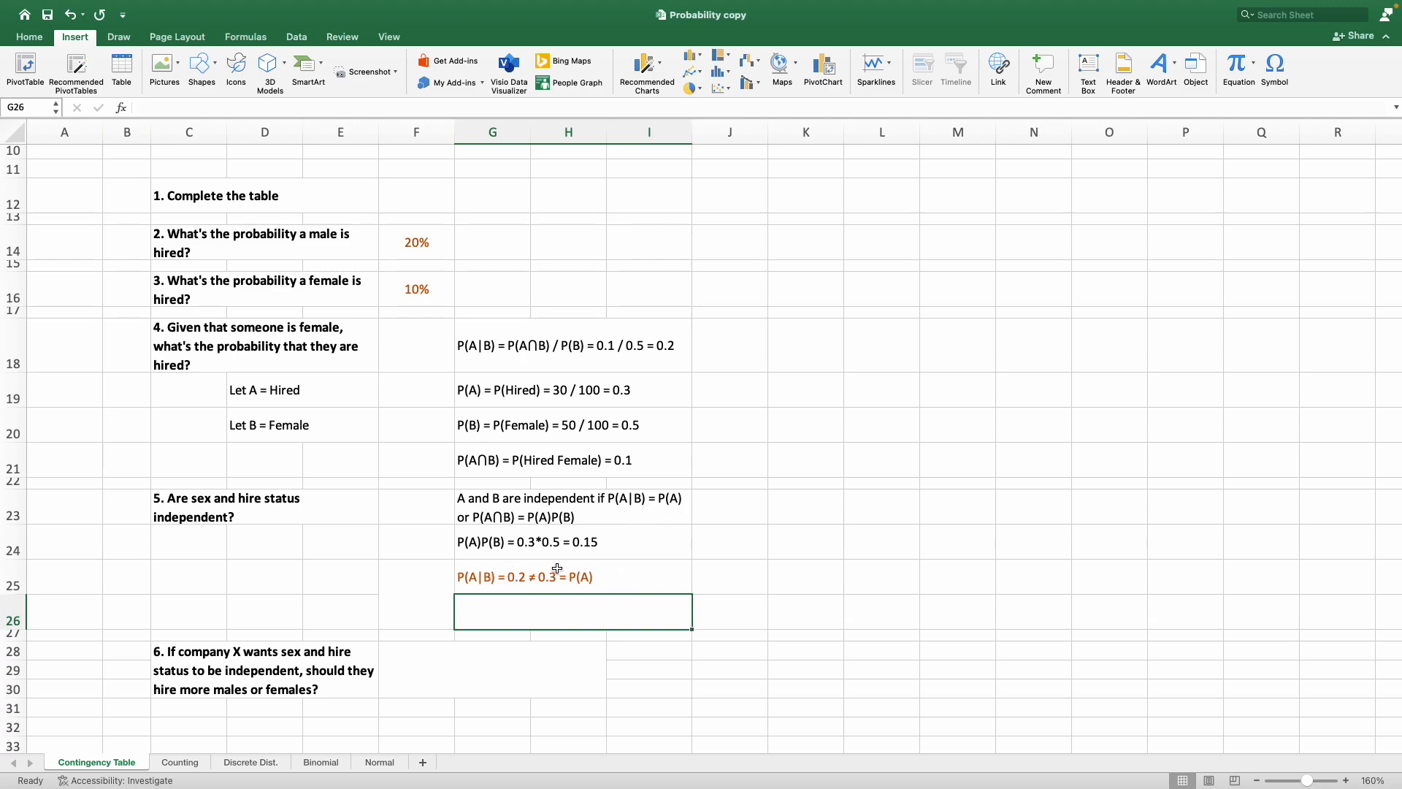
# Copy the term "P(A∩B)" from the conditional probability line in G18 into G26.
pyautogui.scroll(-1, 712, 612)
pyautogui.scroll(-1, 714, 610)
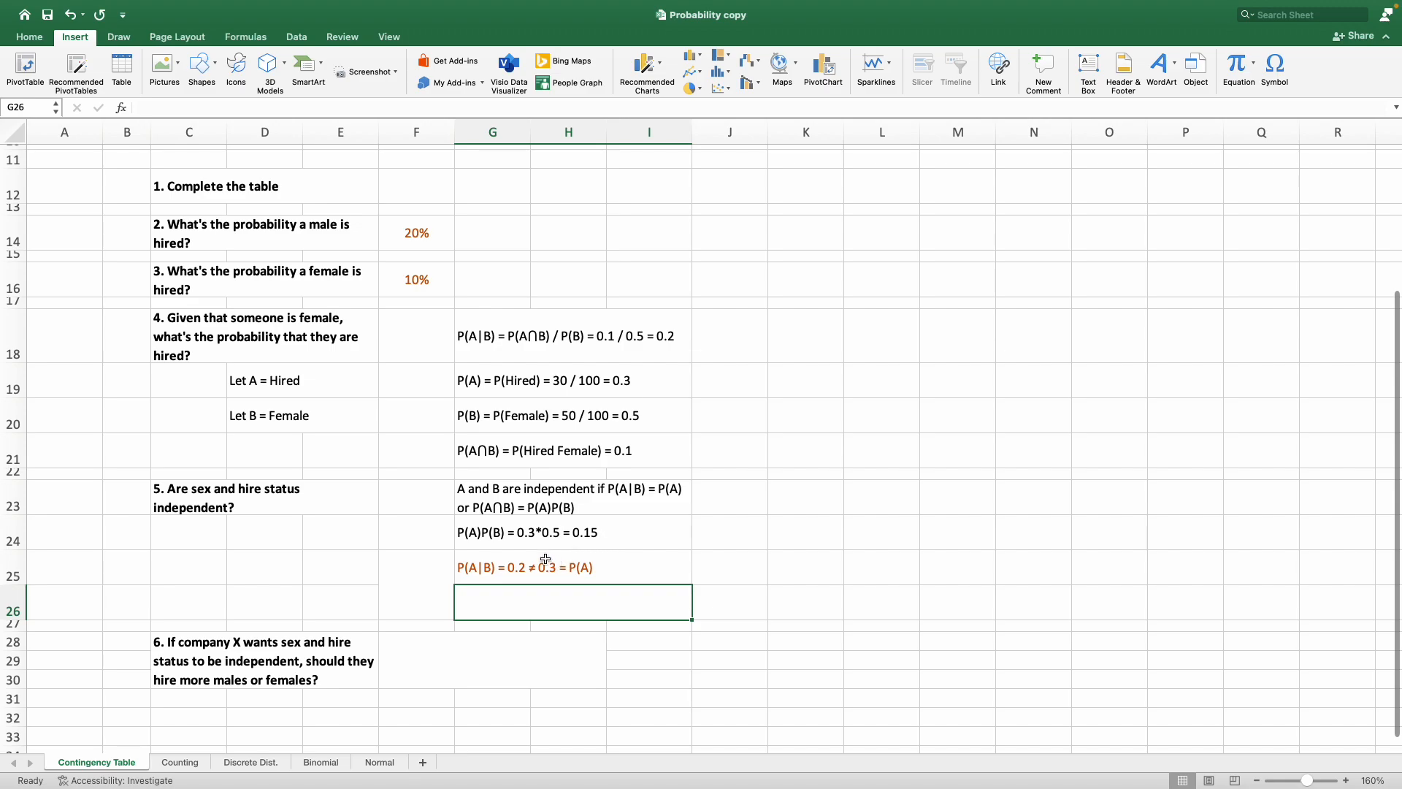
pyautogui.click(593, 506)
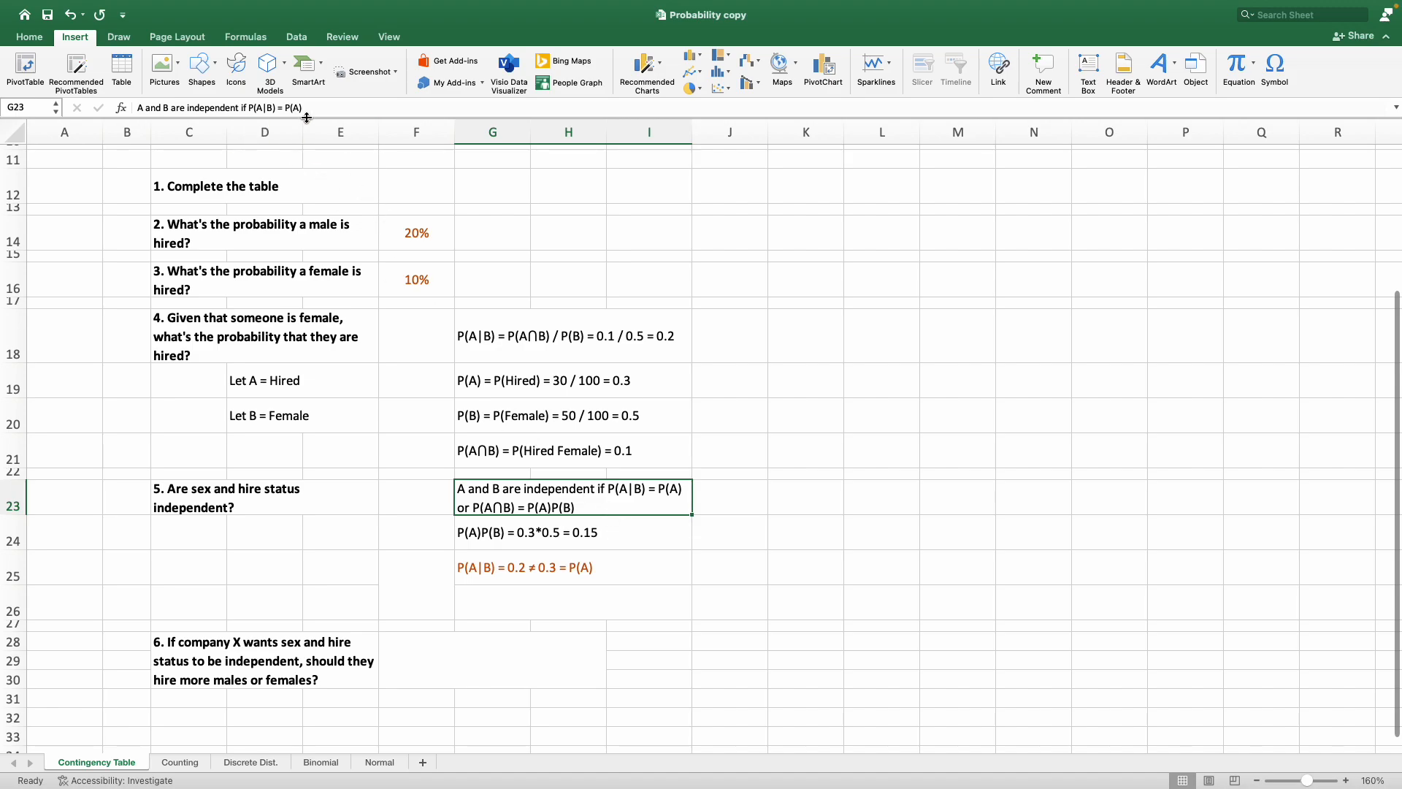
pyautogui.click(503, 344)
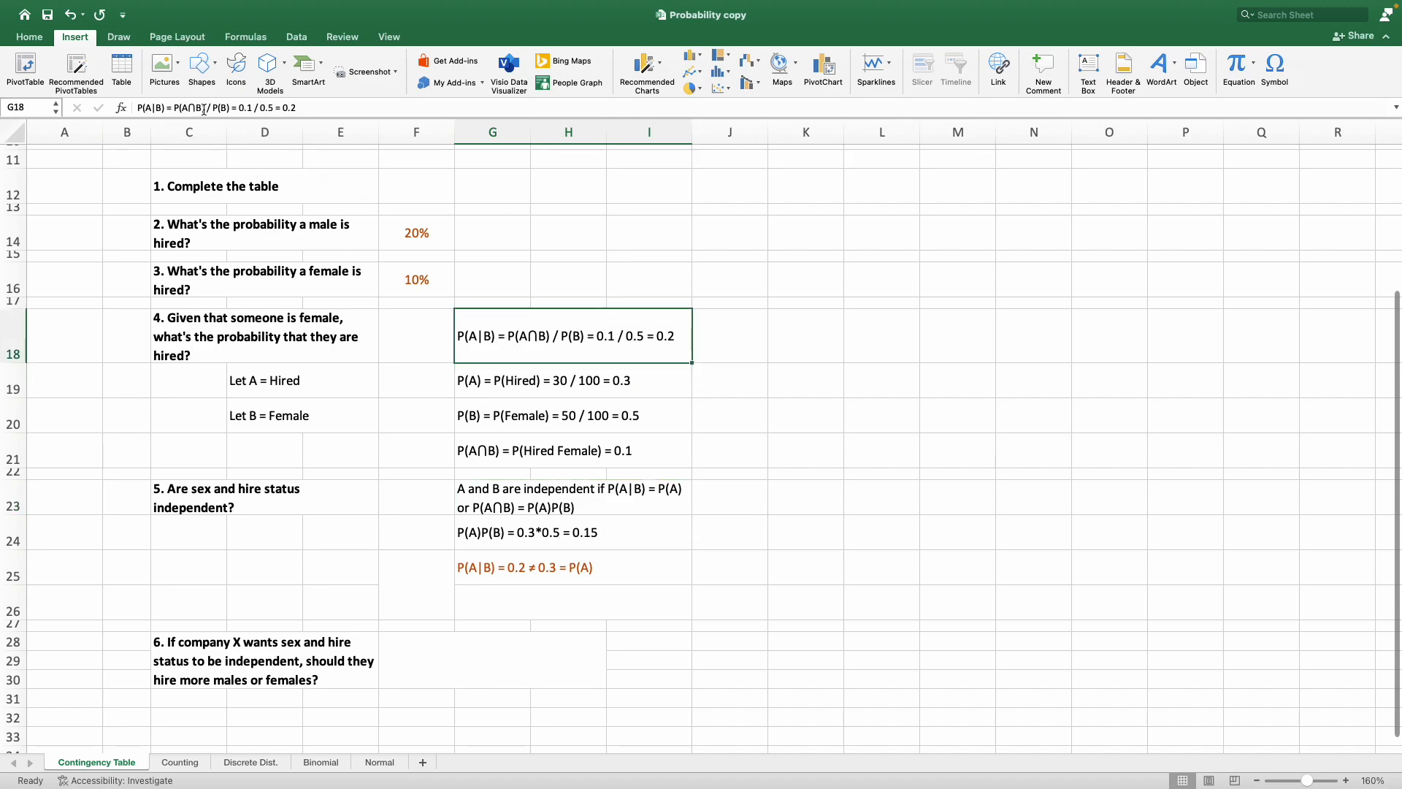
pyautogui.moveTo(208, 108); pyautogui.dragTo(174, 108)
pyautogui.hotkey('ctrl', 'c')
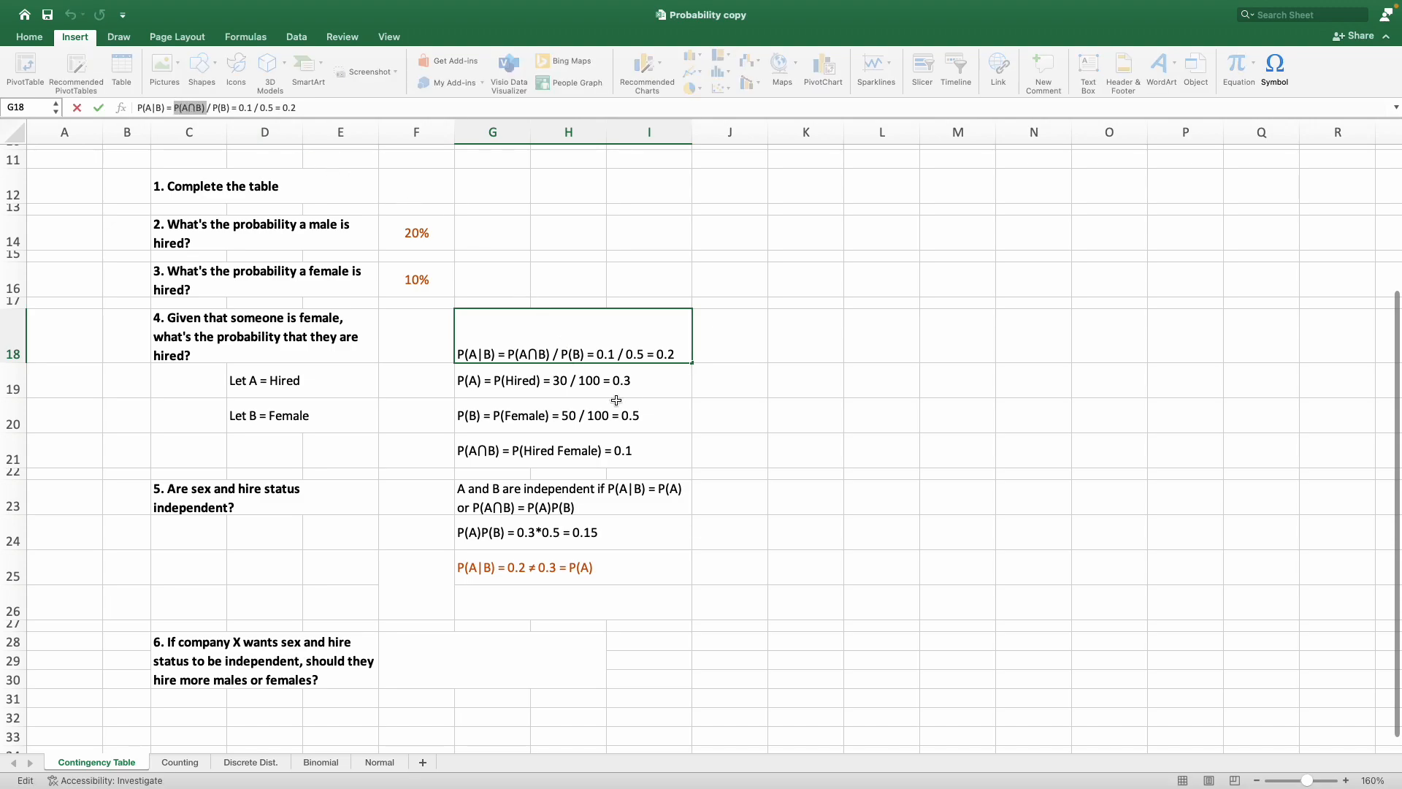
pyautogui.click(584, 595)
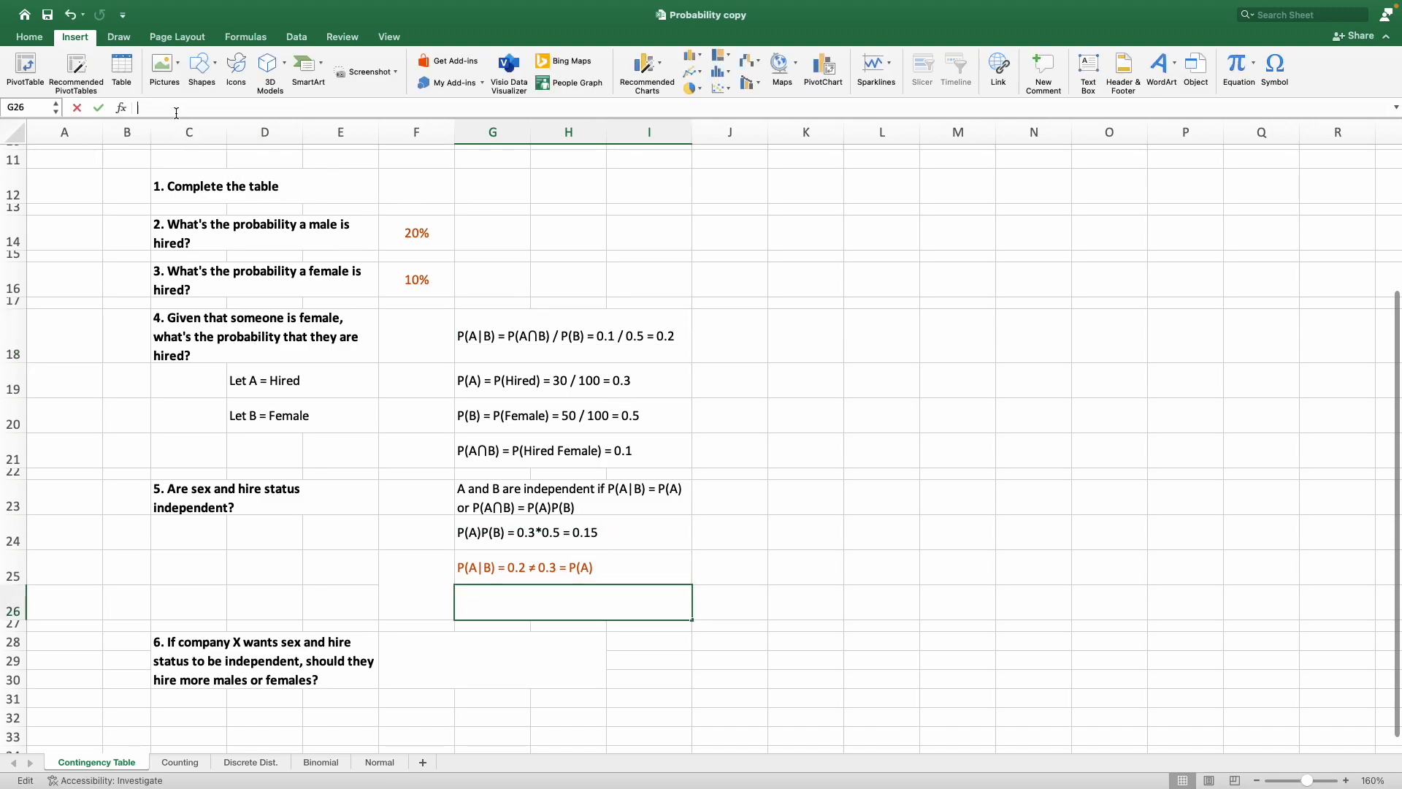
pyautogui.hotkey('ctrl', 'v')
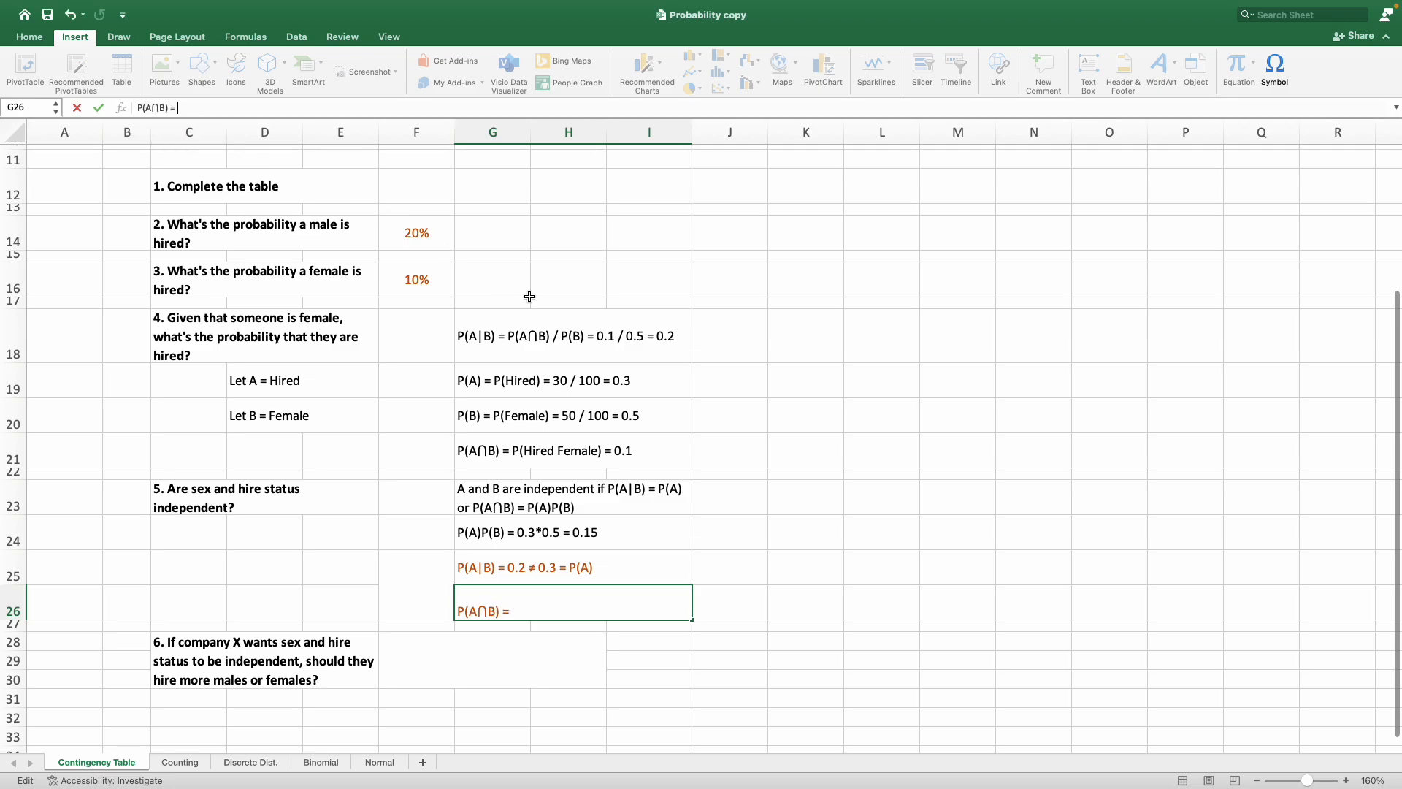
# Complete the line in G26 as "P(A∩B) = 0.1 = 0.15 = P(A)P(B)".
pyautogui.write('= 0.')
pyautogui.write('1 = 0.15 = P(A)P(B')
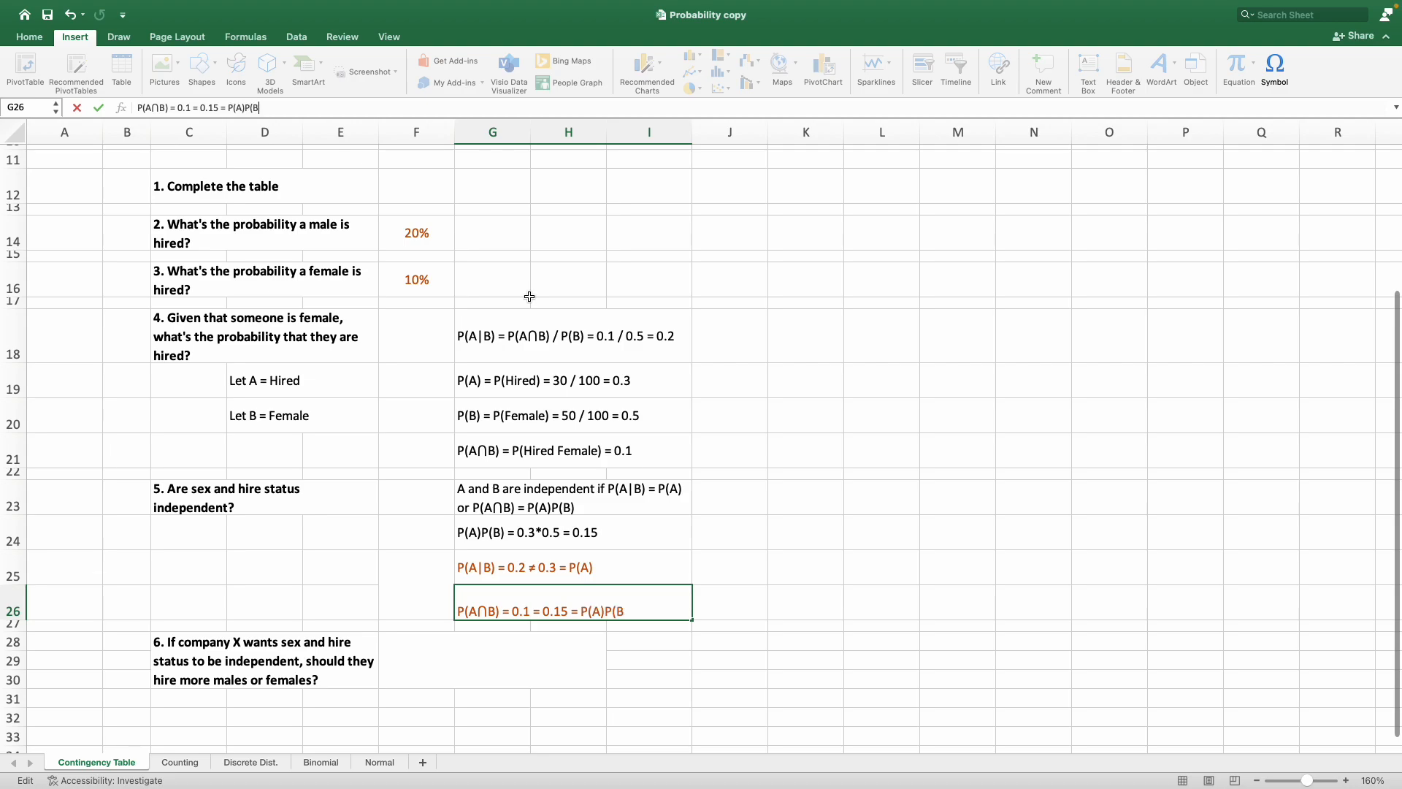
pyautogui.write(')')
pyautogui.press('Return')
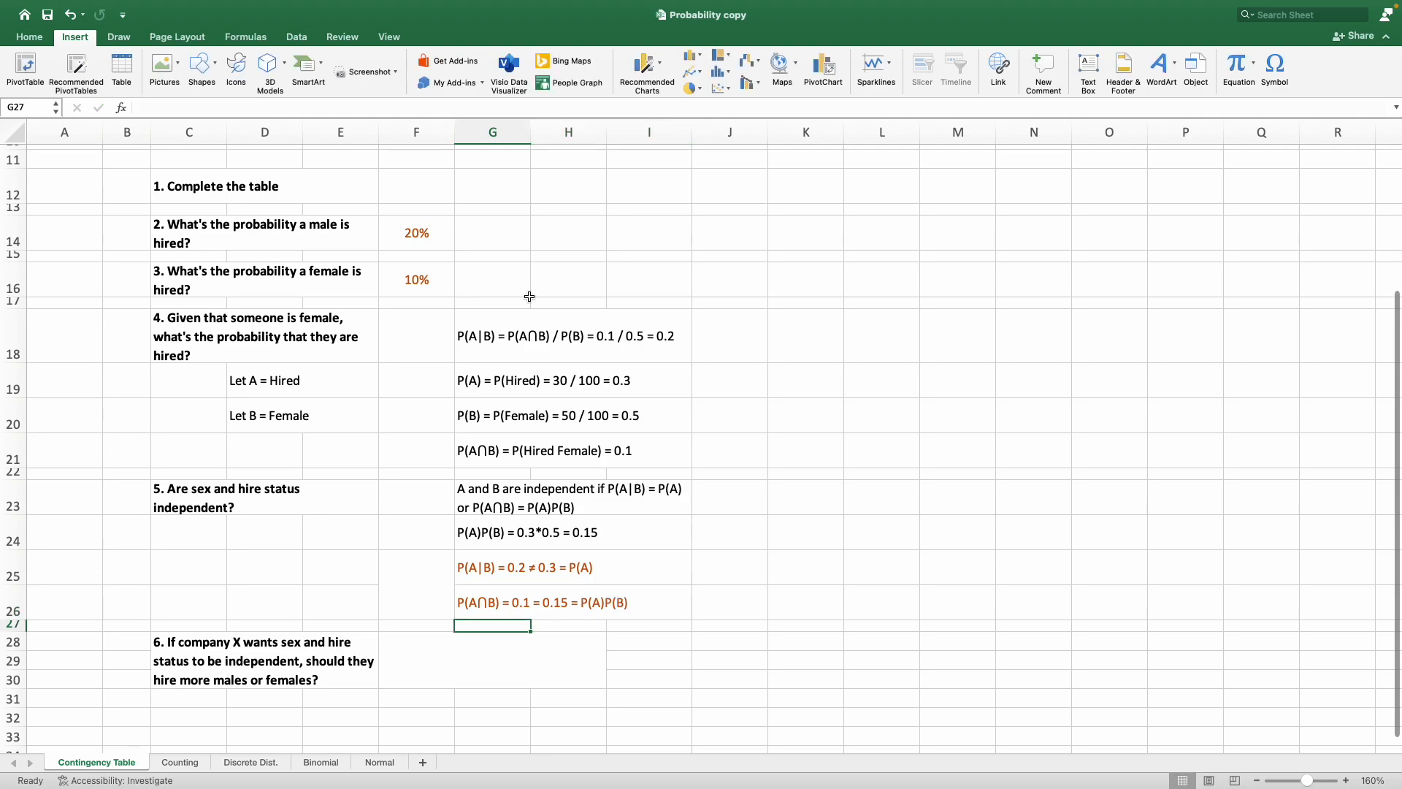
# Replace the equals sign between 0.1 and 0.15 in G26 with the not-equal symbol ≠.
pyautogui.press('Up')
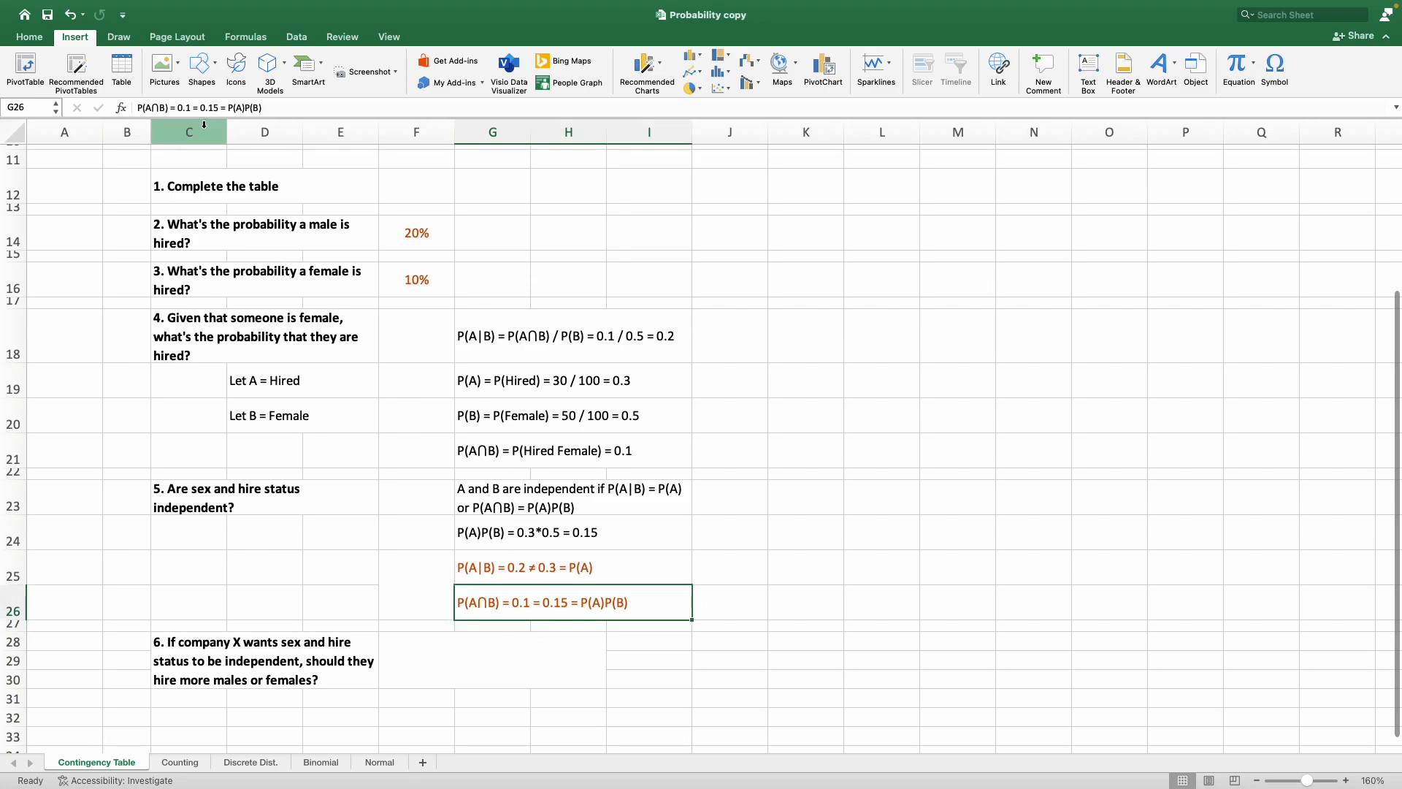
pyautogui.doubleClick(539, 604)
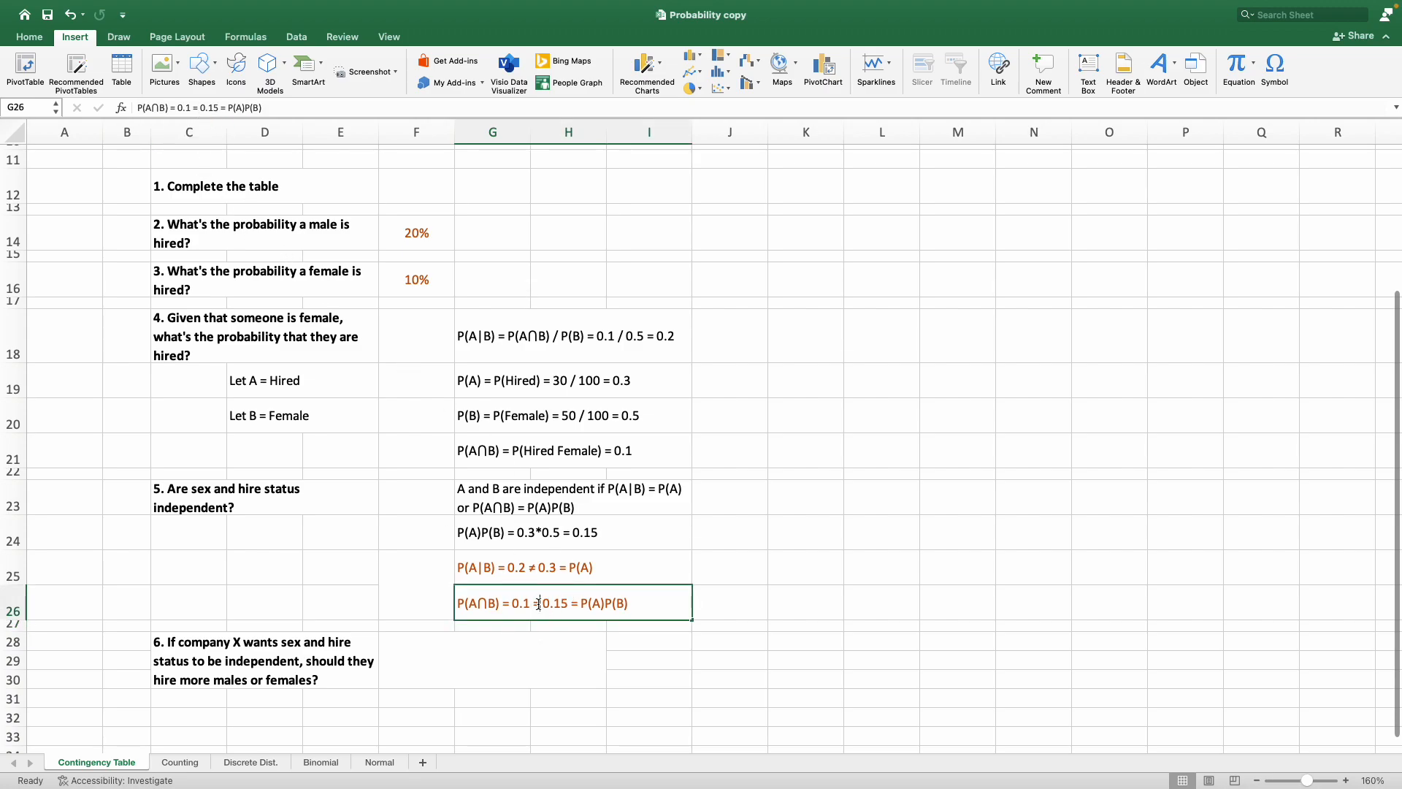
pyautogui.press('BackSpace')
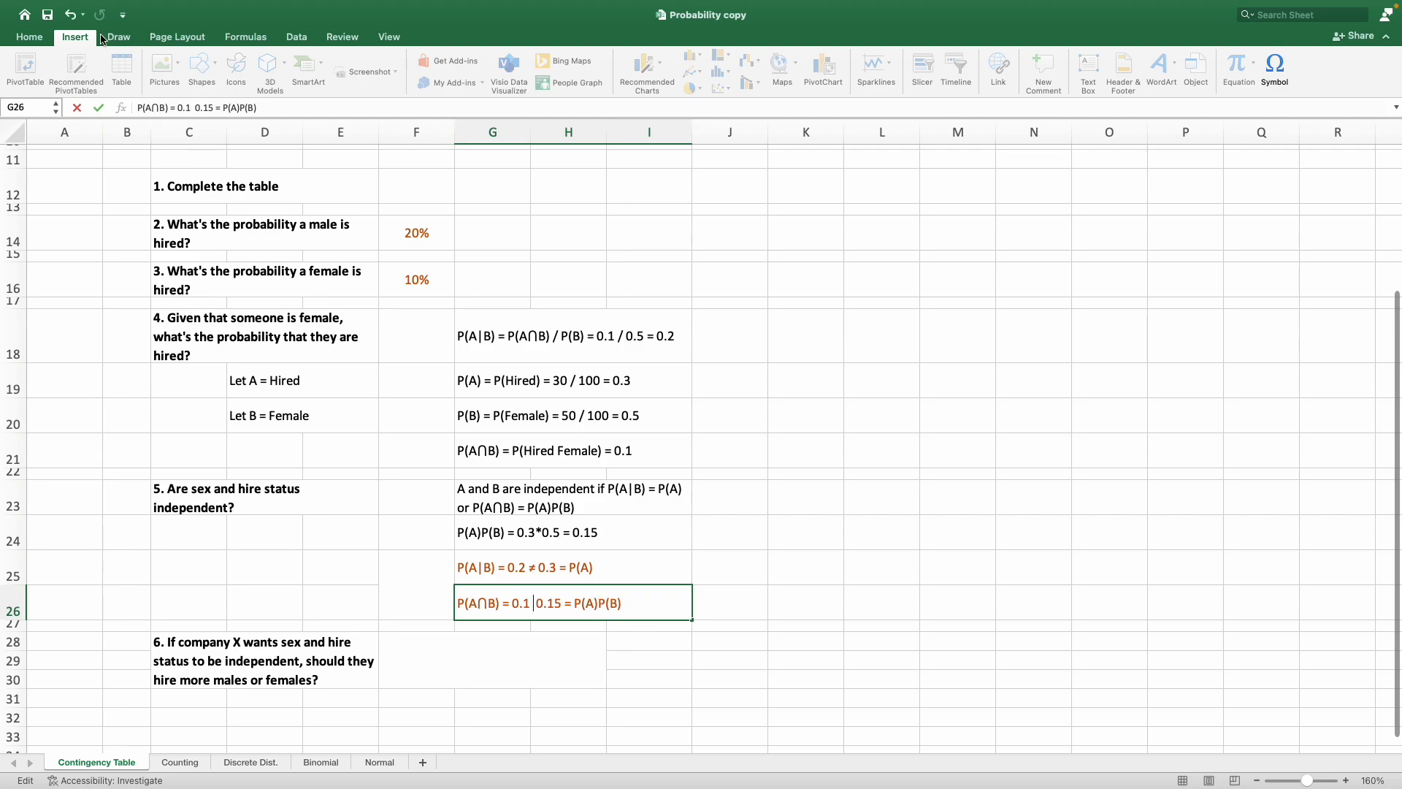
pyautogui.click(1271, 73)
pyautogui.click(1174, 238)
pyautogui.write('not equal')
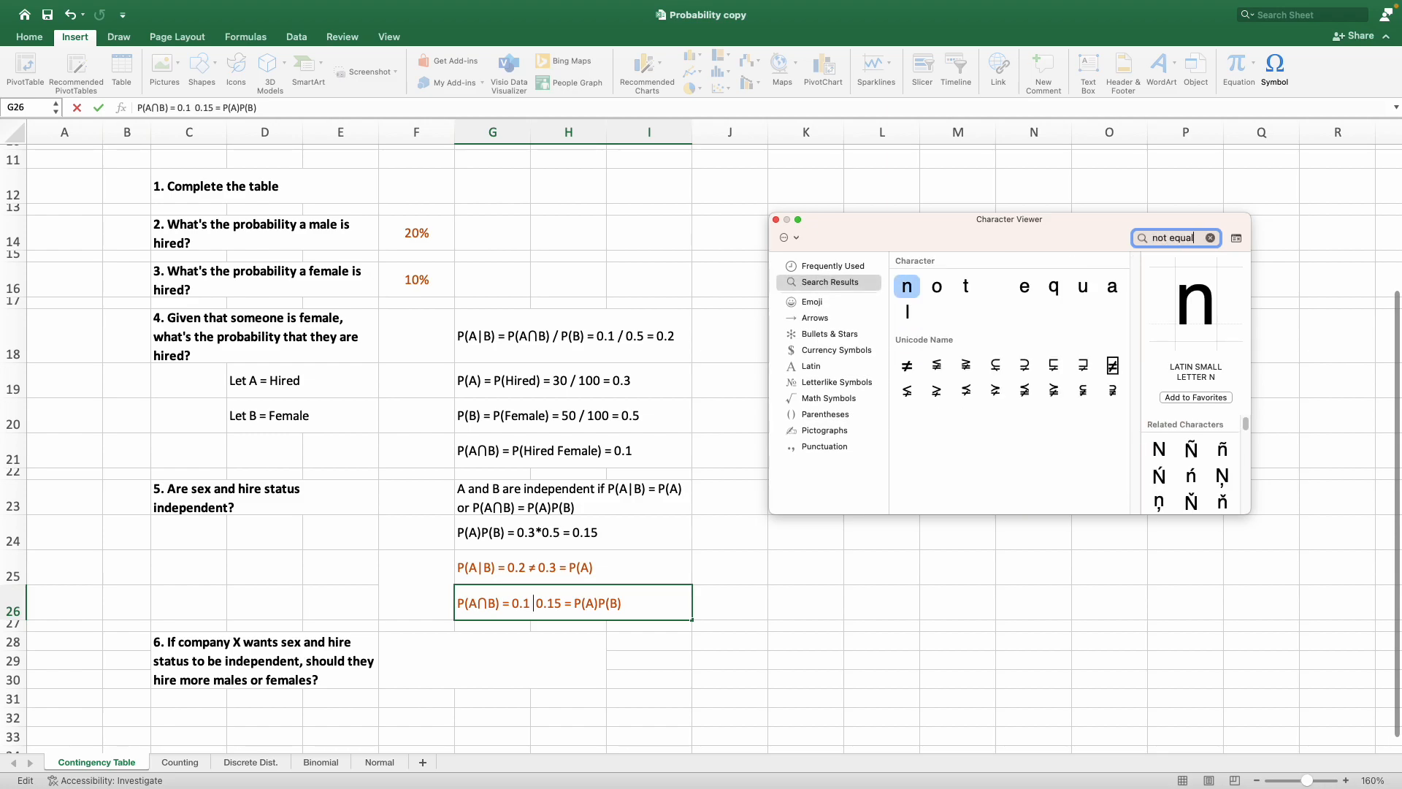
pyautogui.doubleClick(907, 365)
pyautogui.click(775, 220)
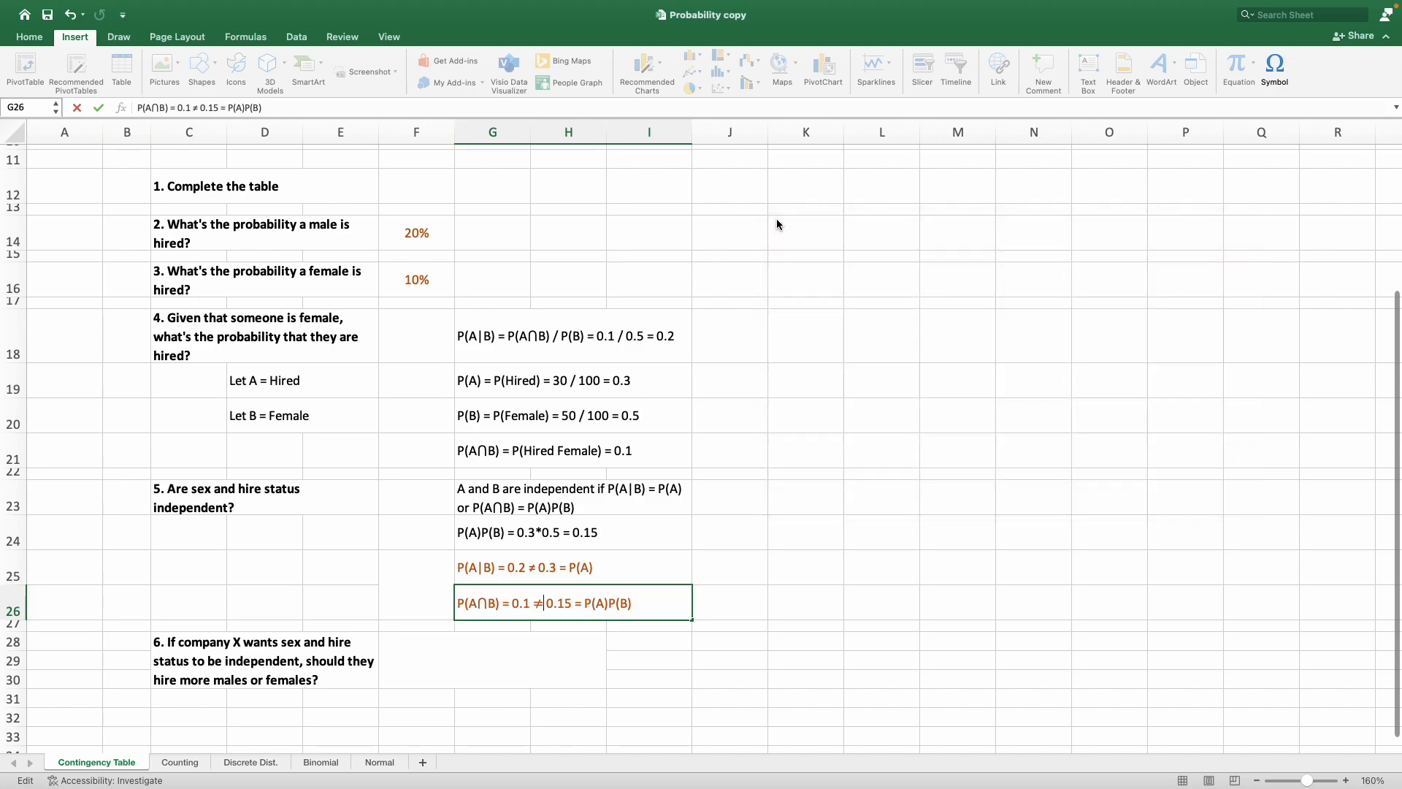
pyautogui.click(861, 544)
# Answer question 5 with "No" in F23 and enter "Because" in F25 beside the two inequality lines.
pyautogui.click(276, 491)
pyautogui.click(401, 501)
pyautogui.write('No')
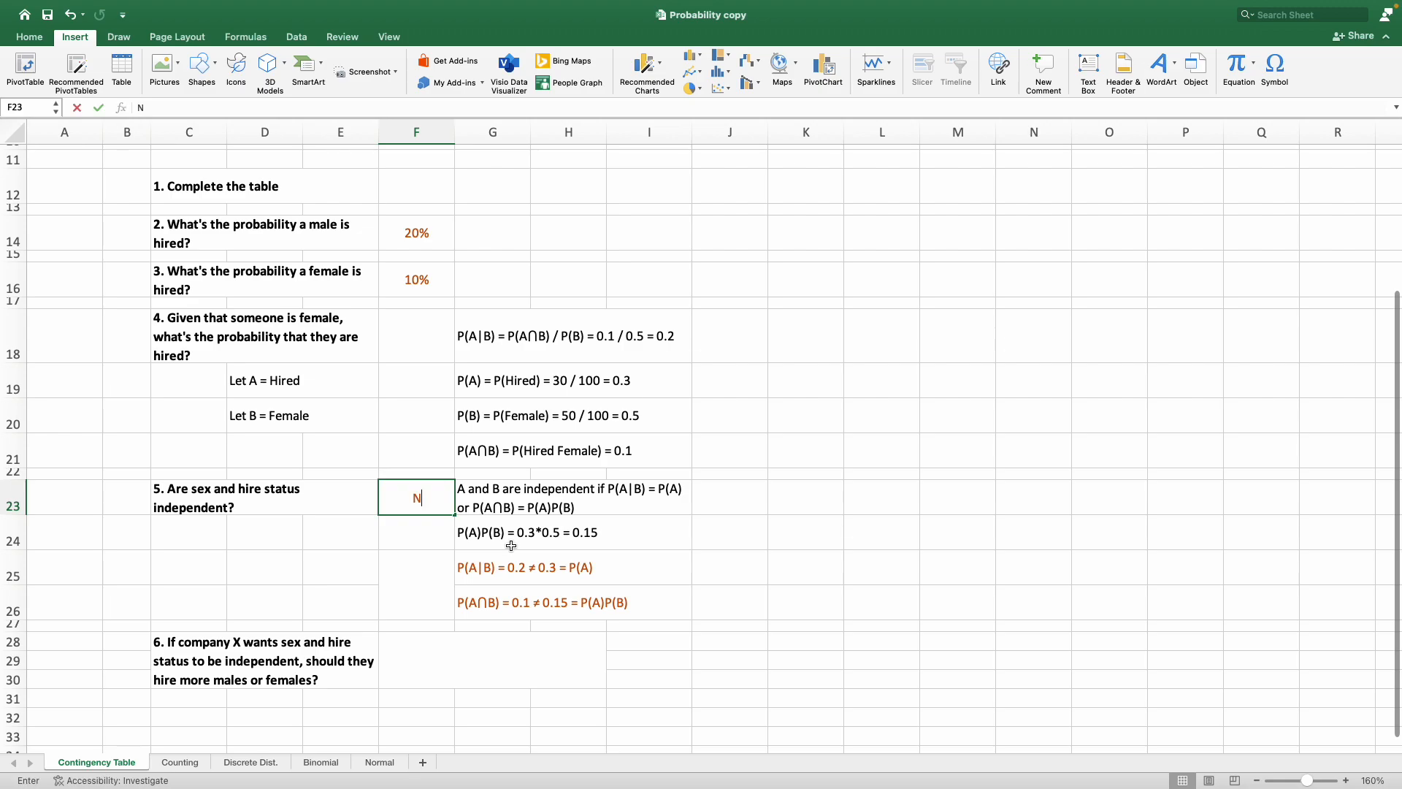
pyautogui.press('Return')
pyautogui.press('Return')
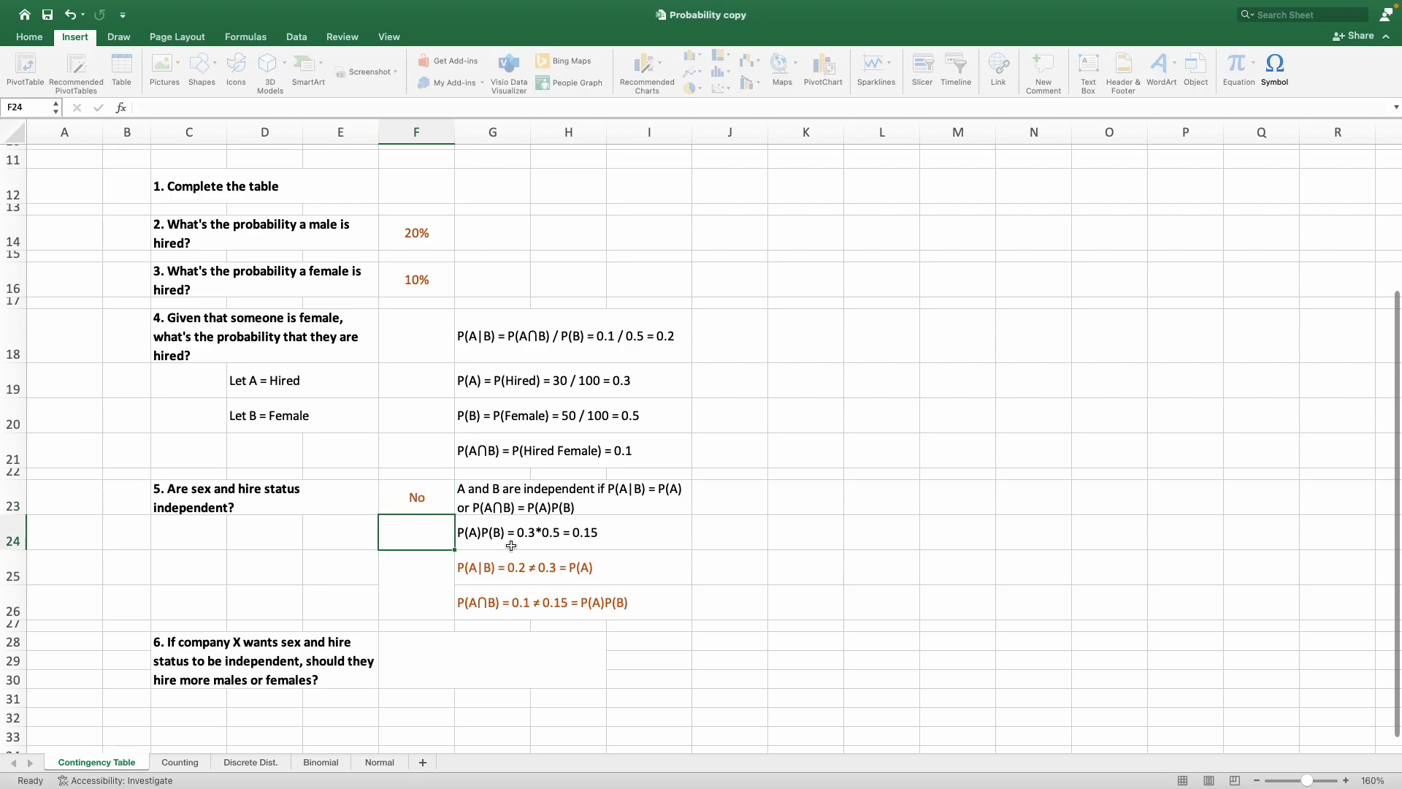
pyautogui.write('Because')
pyautogui.press('Return')
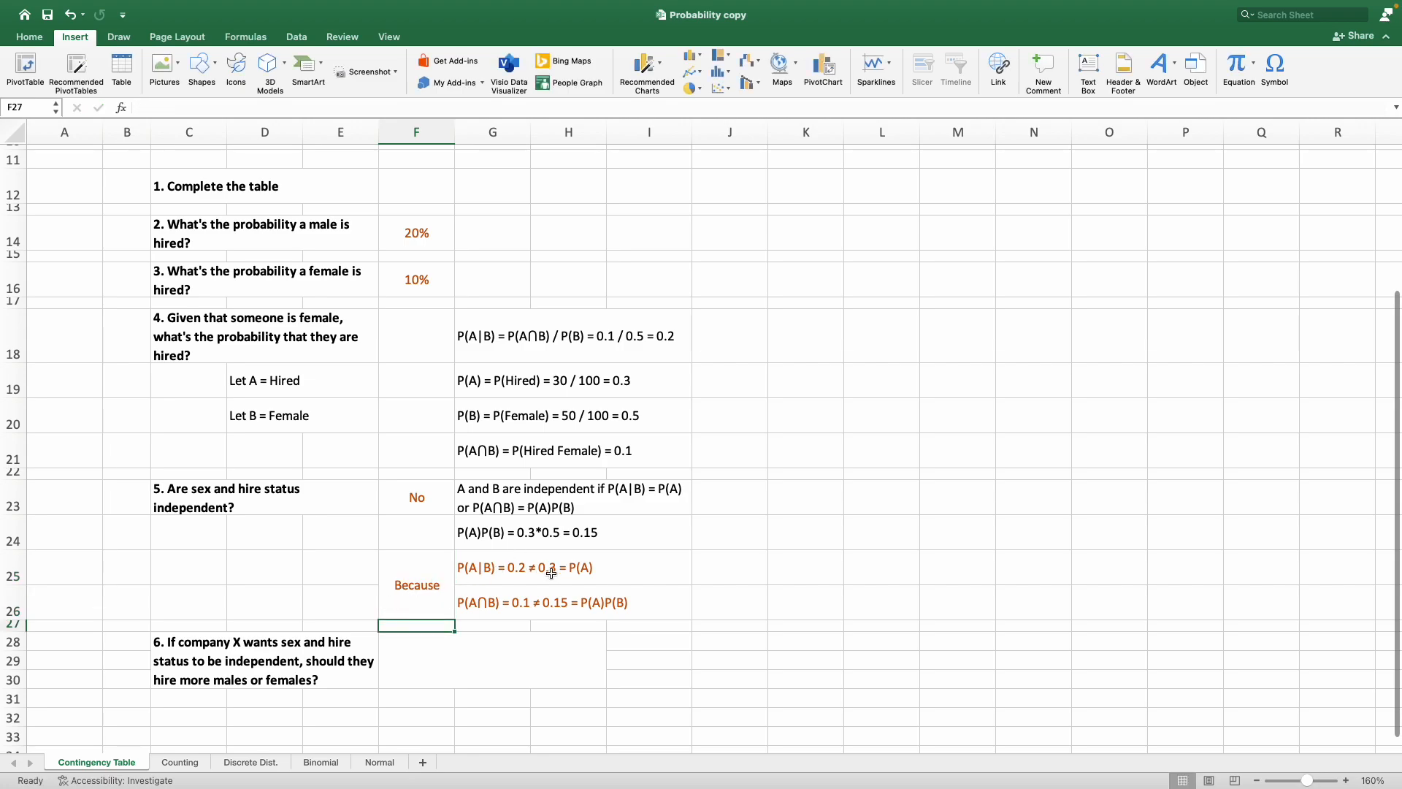
# Review the two inequality lines, question 6 and the Male and Female totals in the contingency table.
pyautogui.click(590, 577)
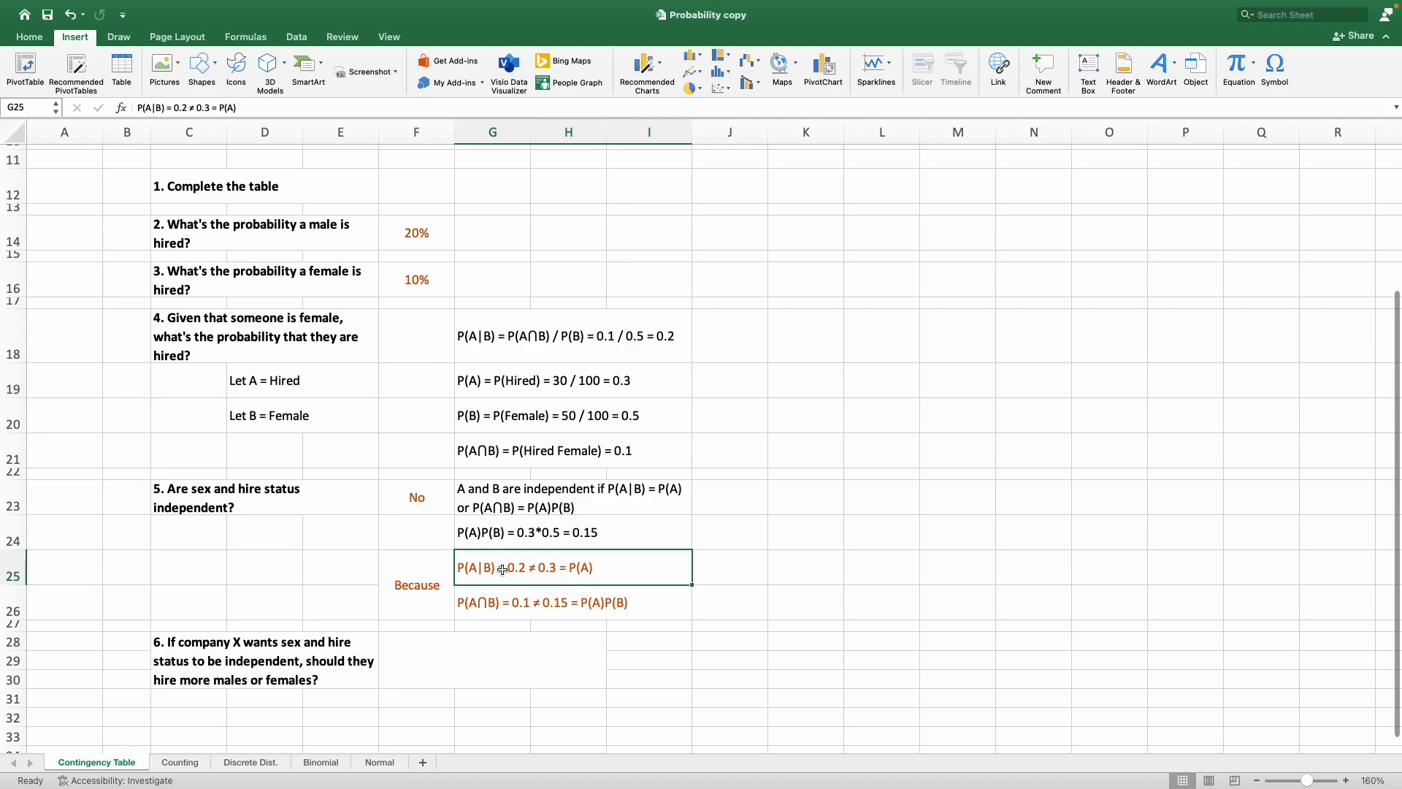
pyautogui.click(502, 598)
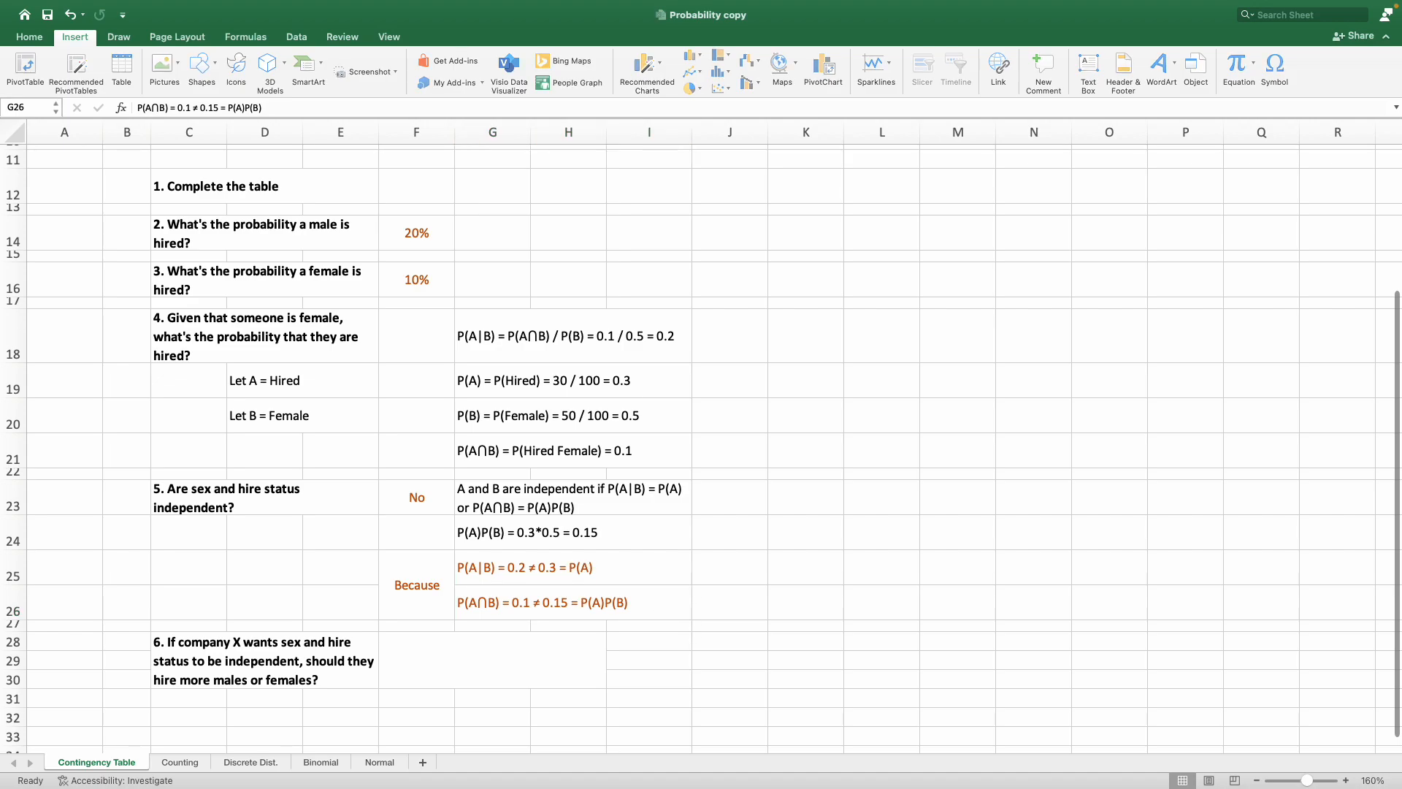
pyautogui.click(270, 642)
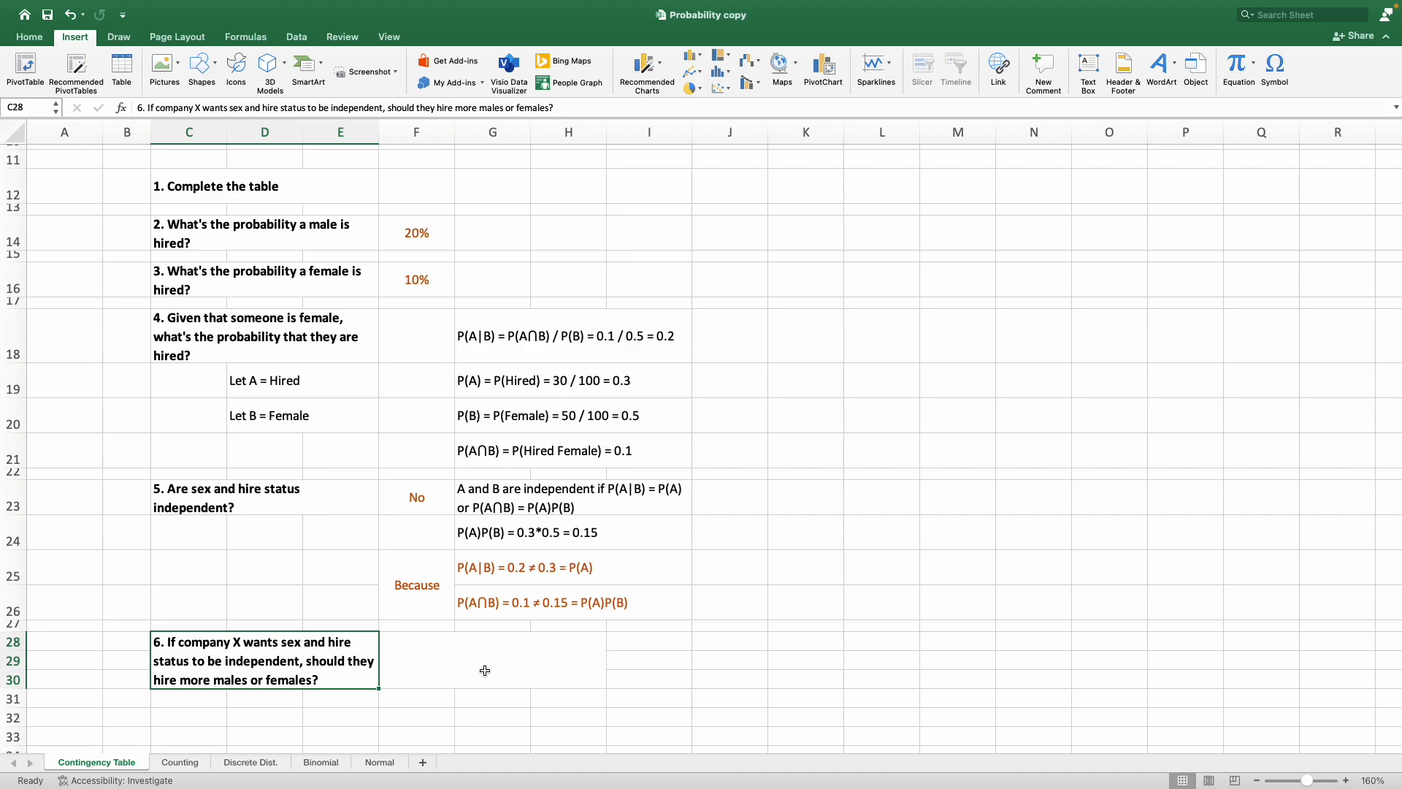
pyautogui.scroll(5, 482, 673)
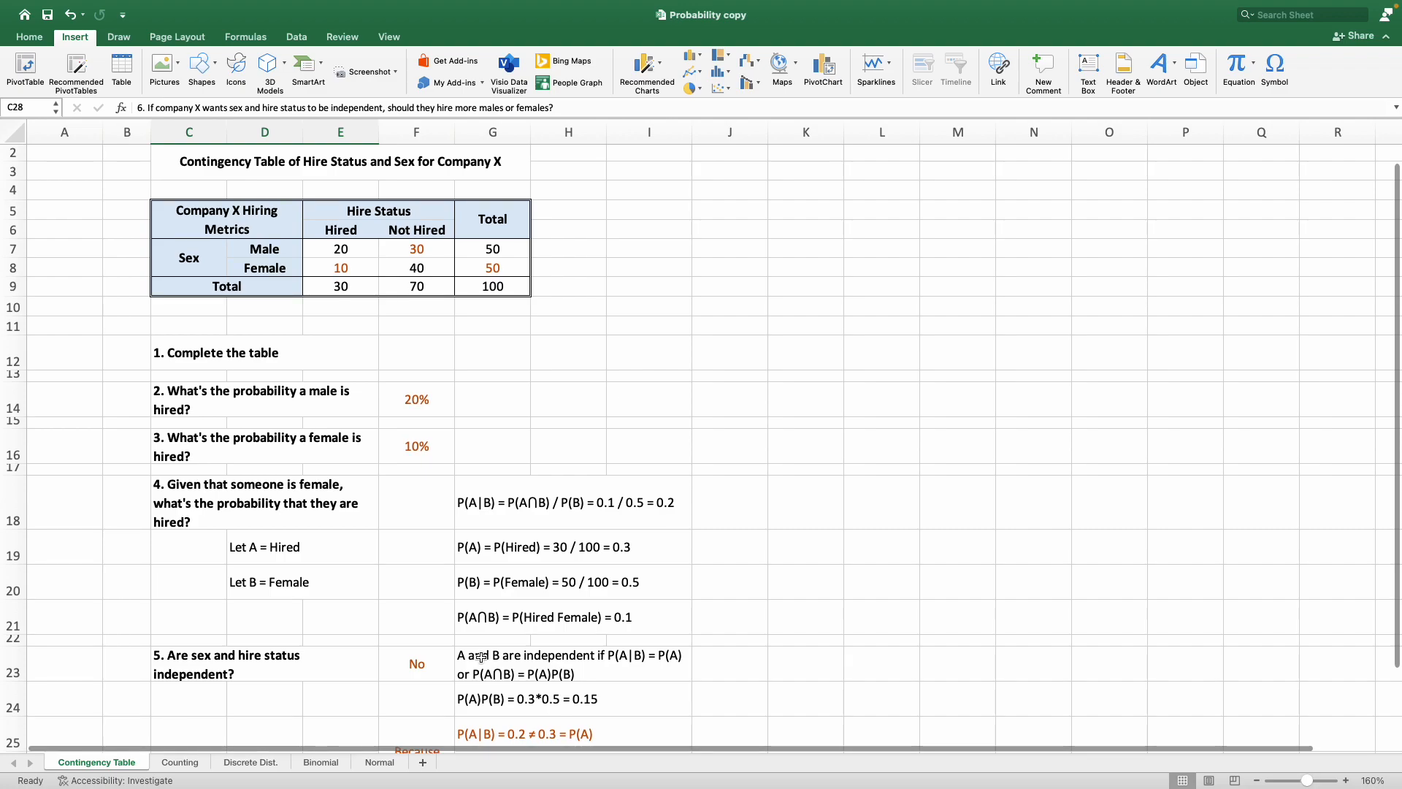
pyautogui.moveTo(476, 249); pyautogui.dragTo(480, 264)
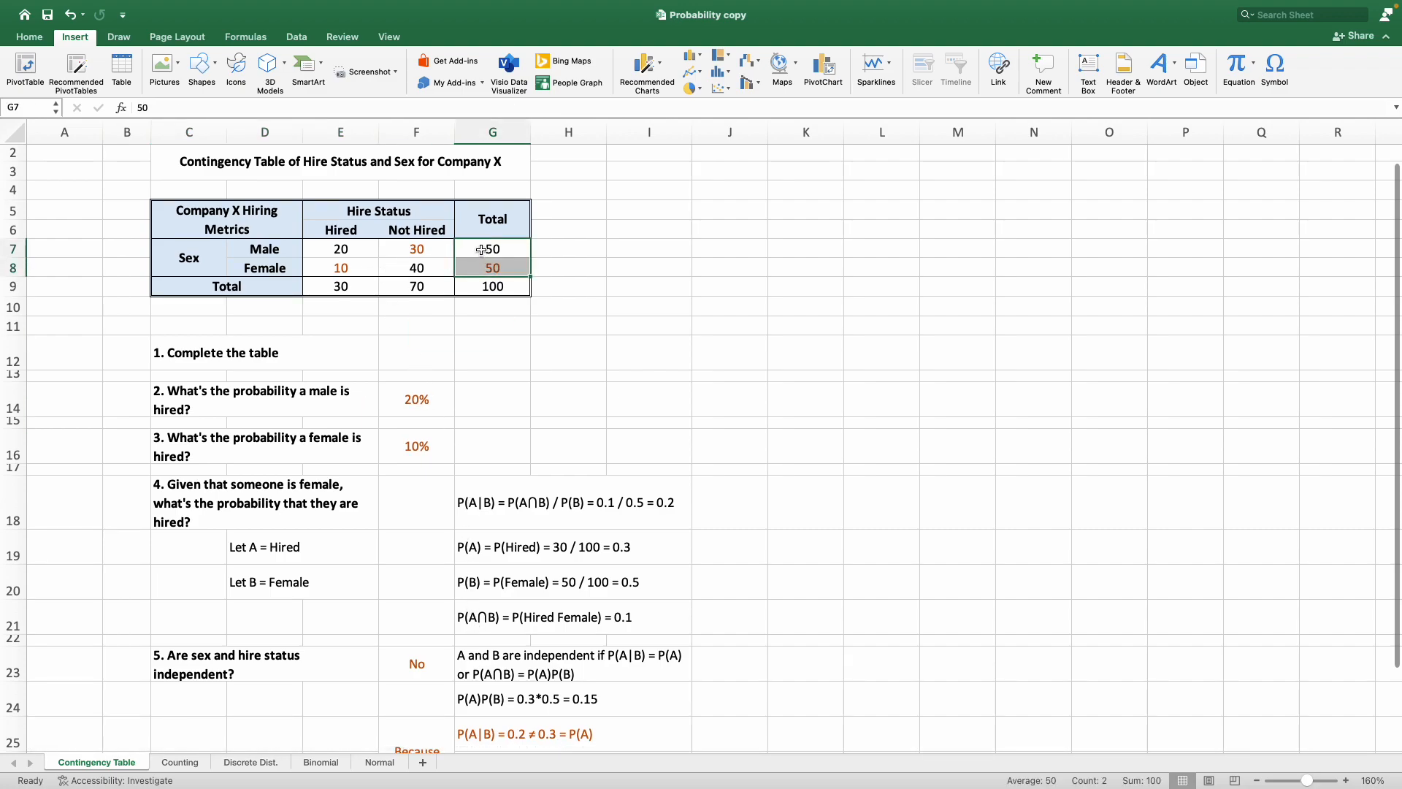
# Compare the Male and Female totals and hired counts in the table, and the two hire probabilities in F14 and F16.
pyautogui.click(474, 250)
pyautogui.click(482, 268)
pyautogui.click(355, 247)
pyautogui.click(356, 270)
pyautogui.scroll(-3, 416, 340)
pyautogui.scroll(-9, 415, 340)
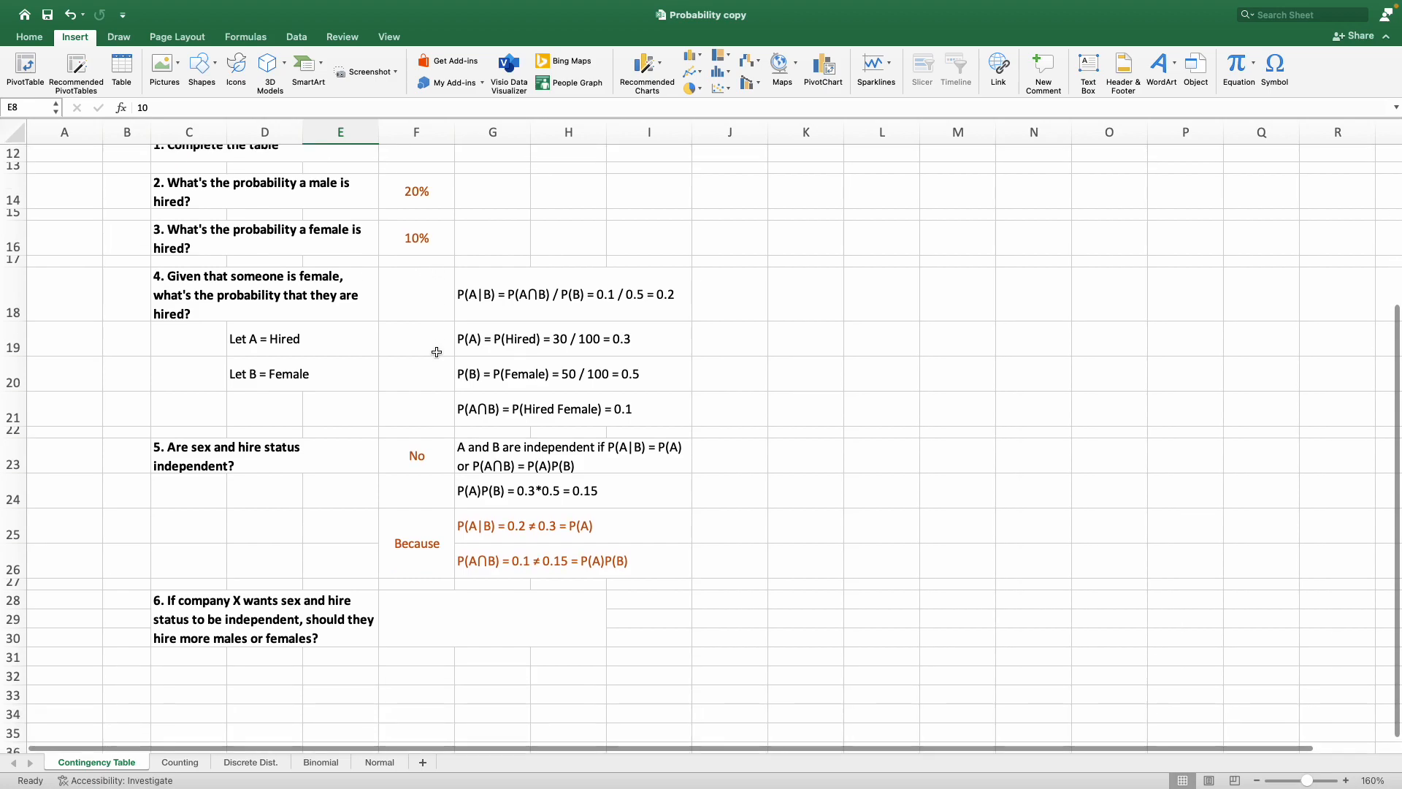
pyautogui.moveTo(438, 230); pyautogui.dragTo(429, 287)
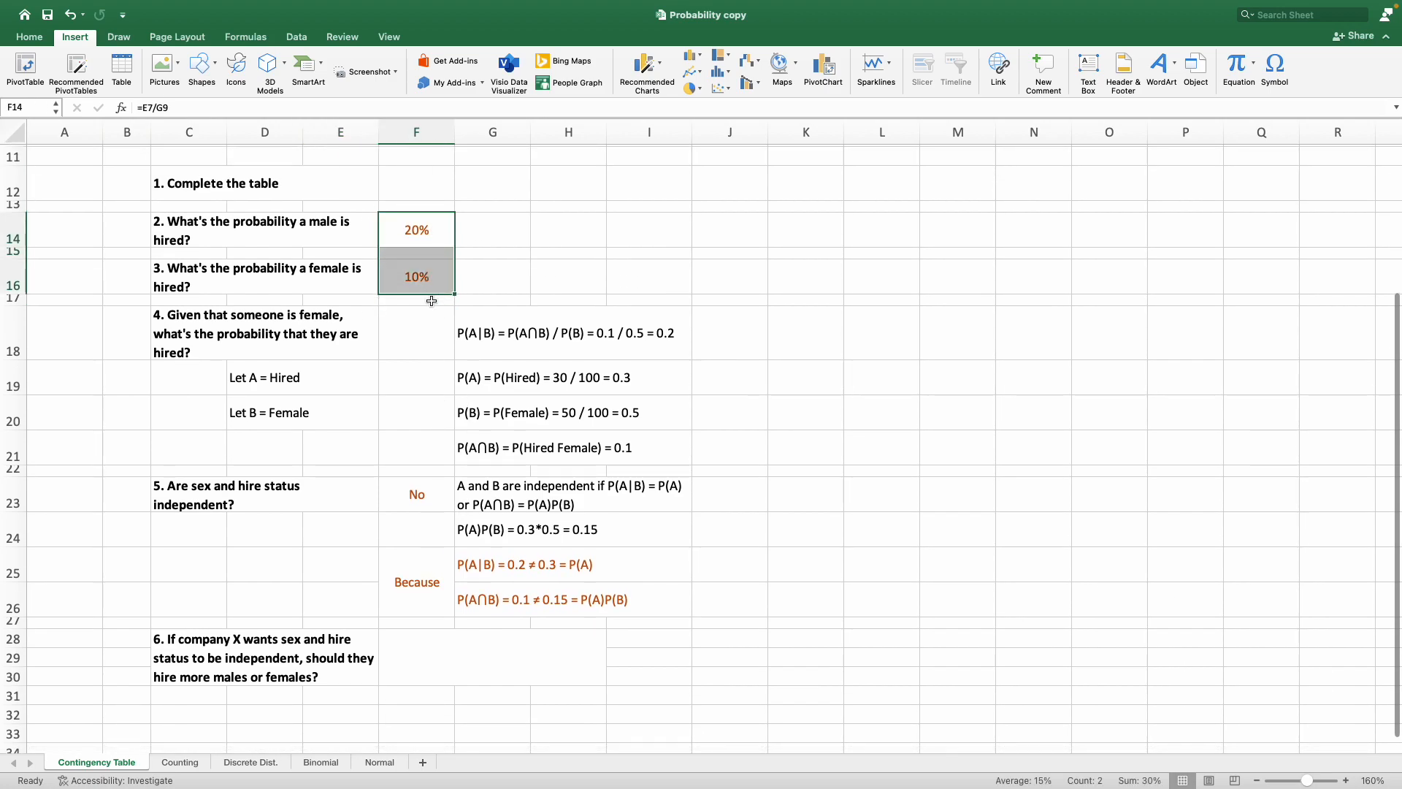
pyautogui.scroll(-2, 445, 533)
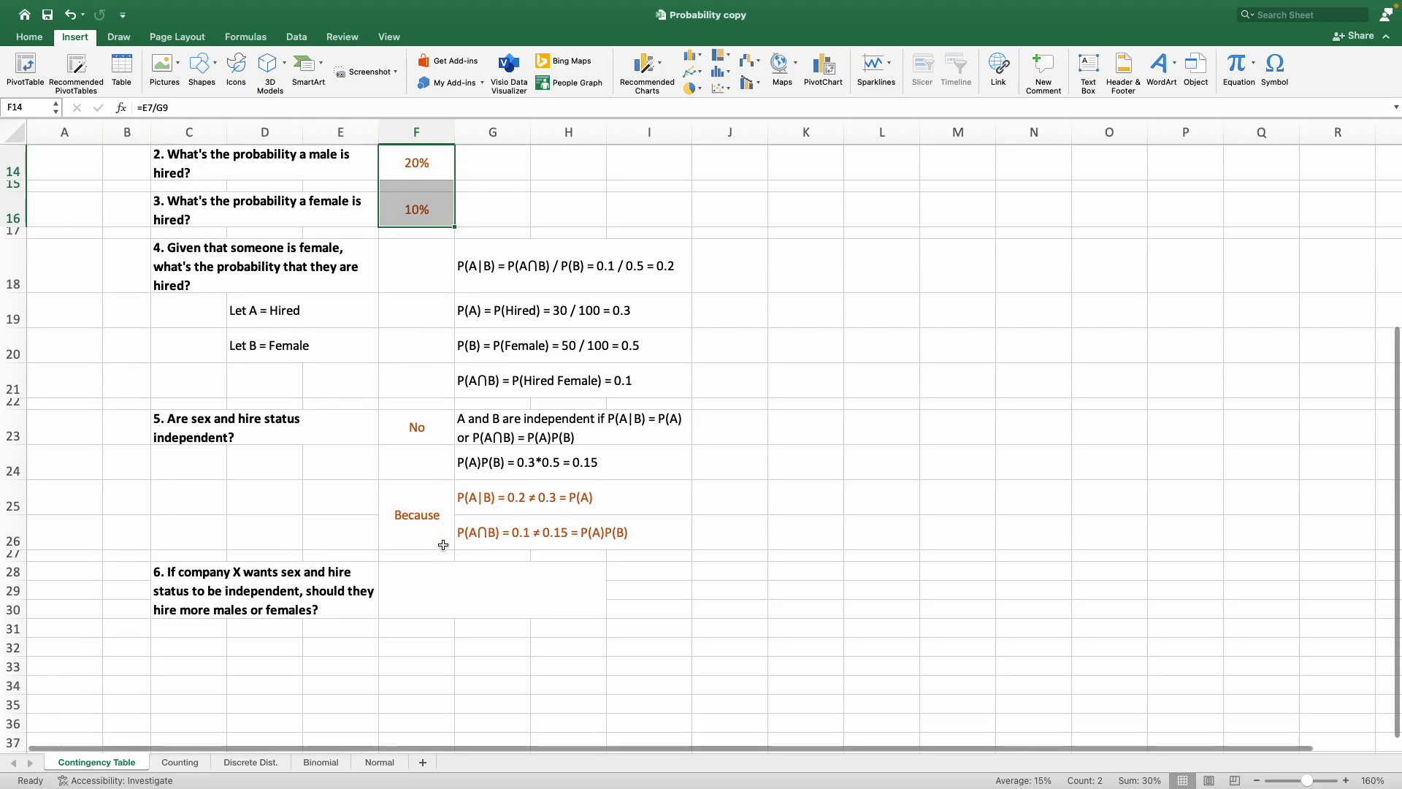
# Answer question 6 in F28 with "More female because the female hire rate (10%) is half of the male hire rate (20%).".
pyautogui.click(446, 596)
pyautogui.write('More female because the ')
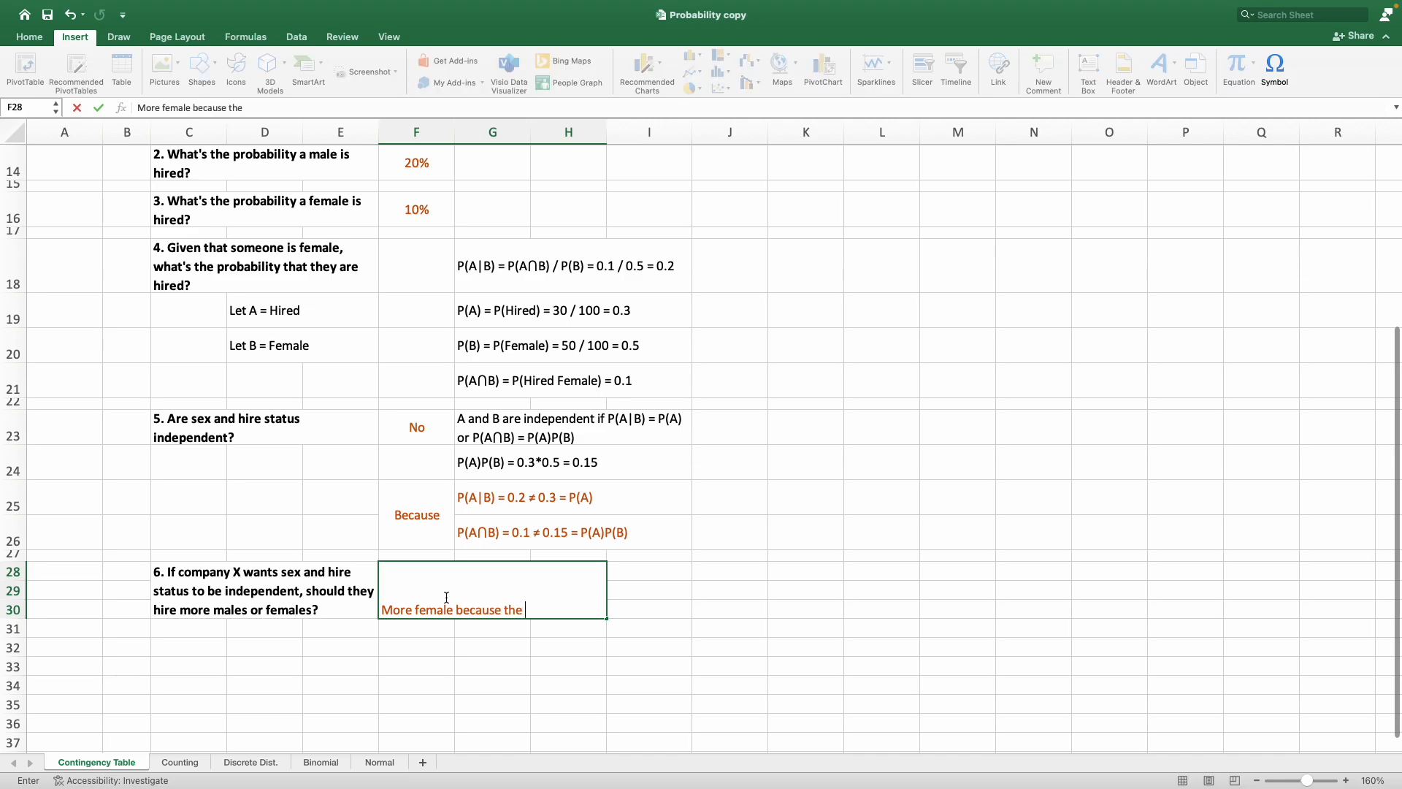
pyautogui.write('female hire rat')
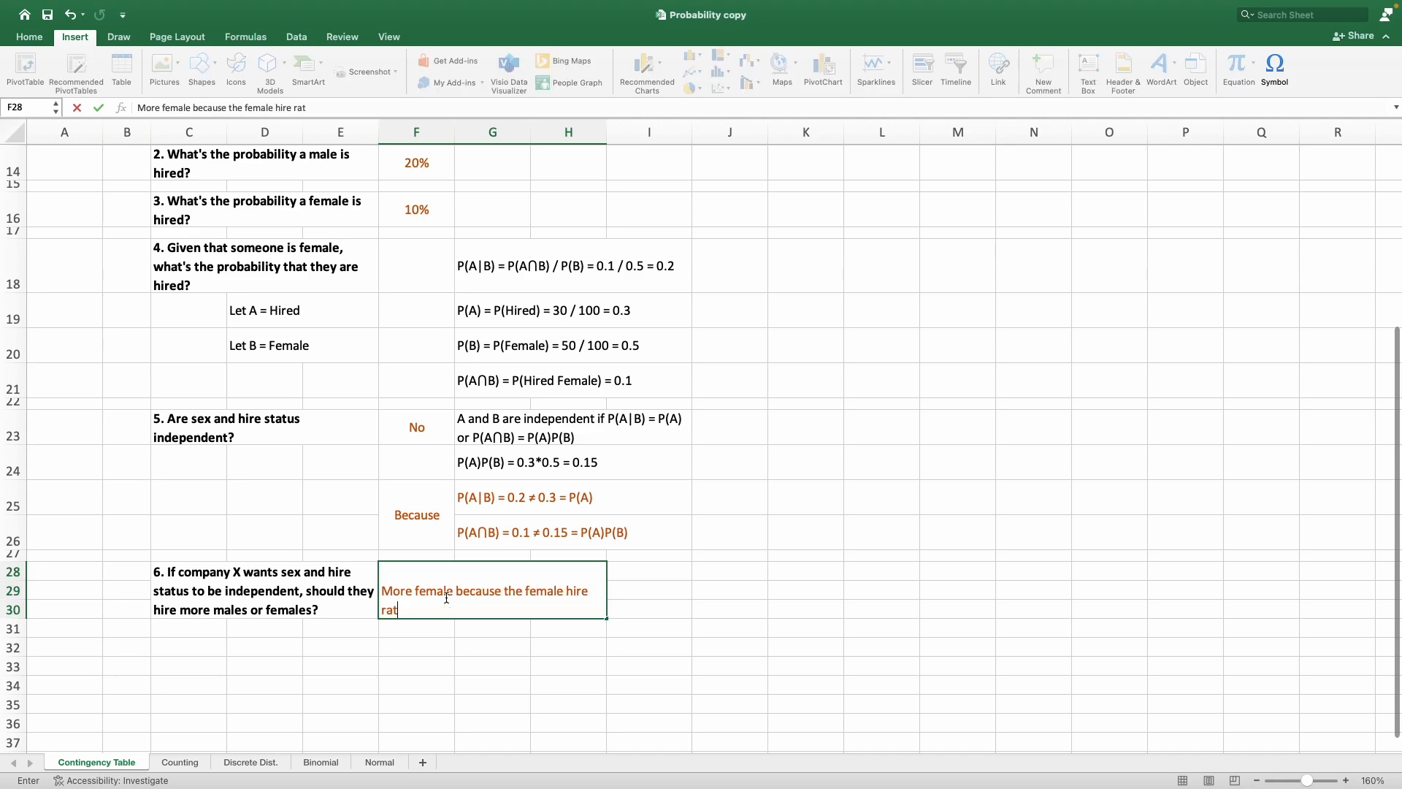
pyautogui.write('e (10%) is half of the male hire rat')
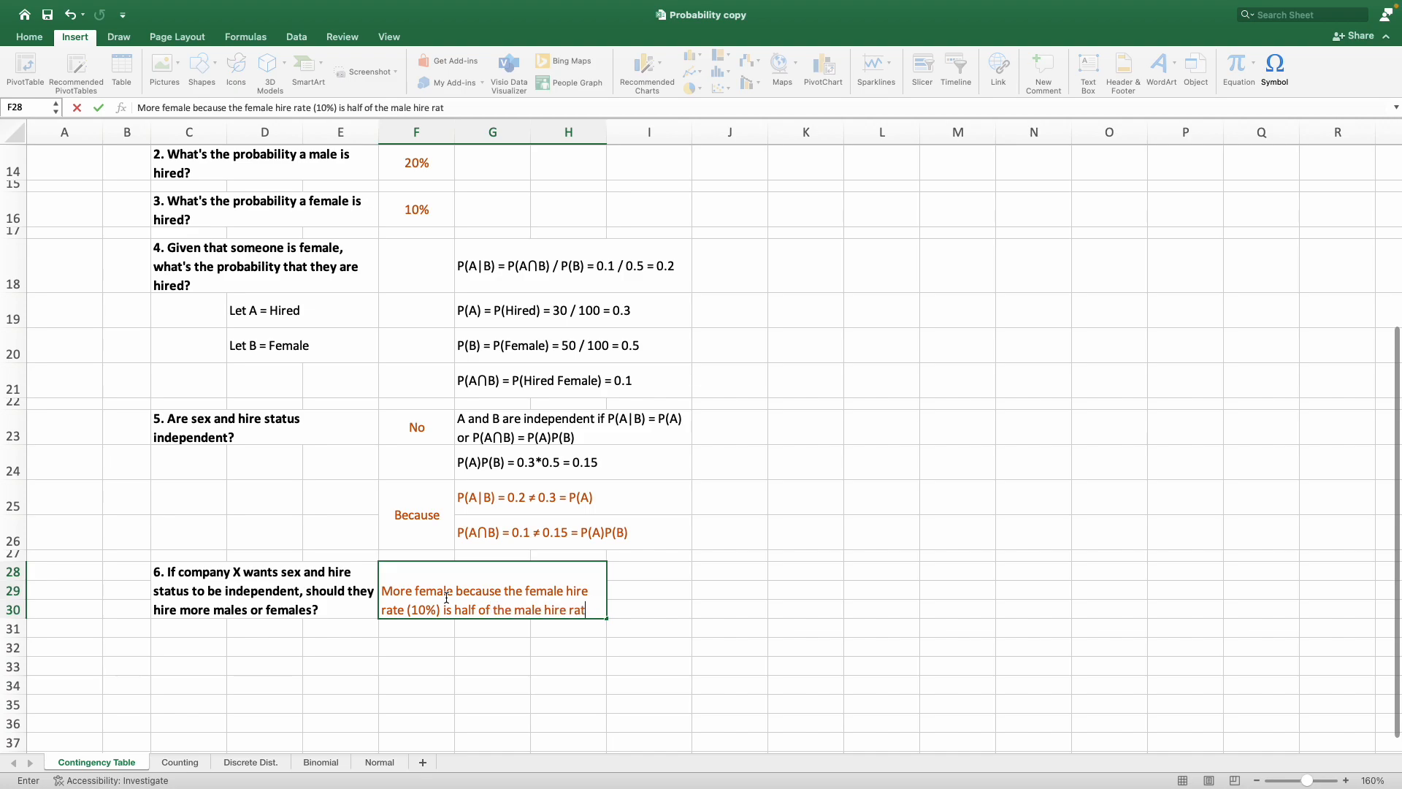
pyautogui.write('e (20%).')
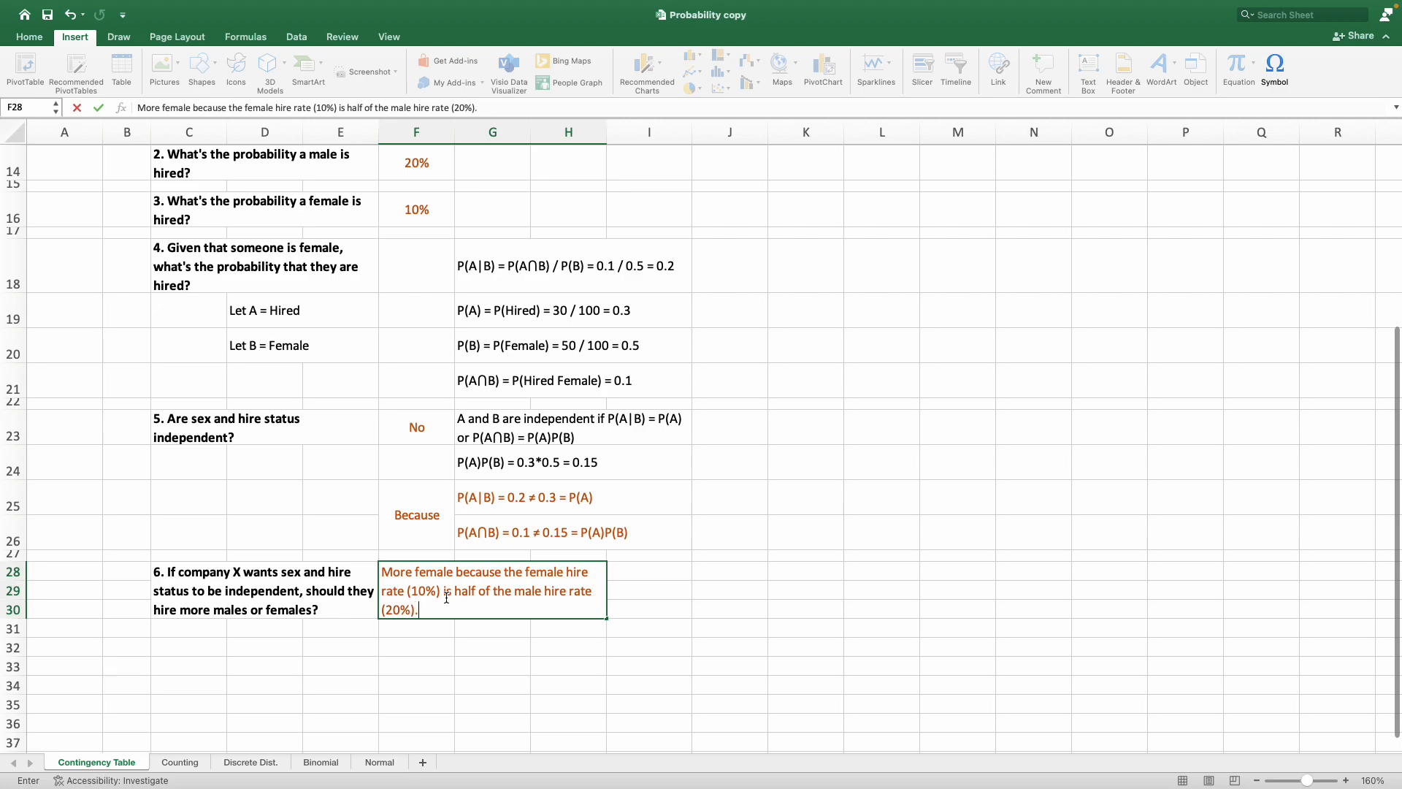
pyautogui.press('Return')
# Try equal hiring in the contingency table by setting both hired males in E7 and hired females in E8 to 15.
pyautogui.scroll(1, 475, 592)
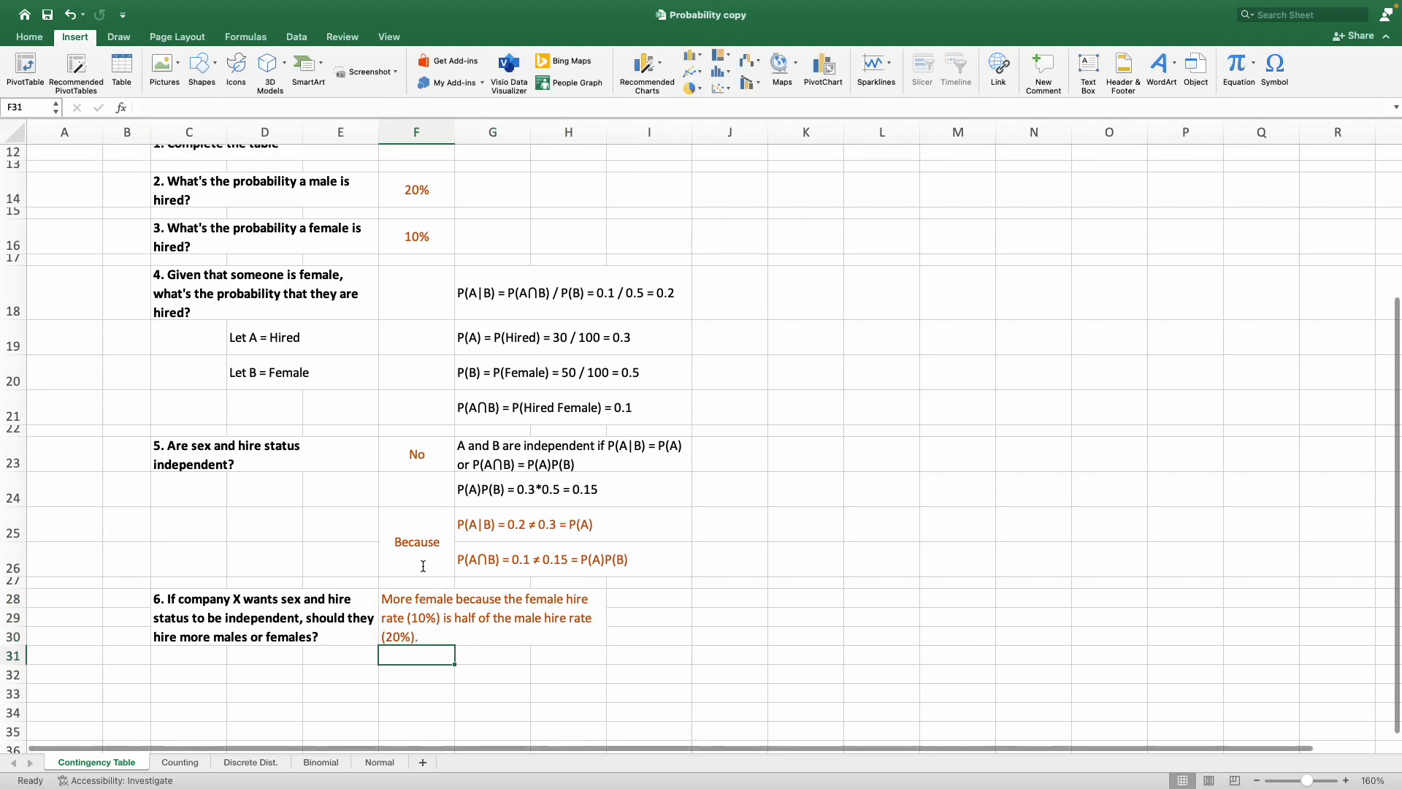
pyautogui.scroll(5, 524, 542)
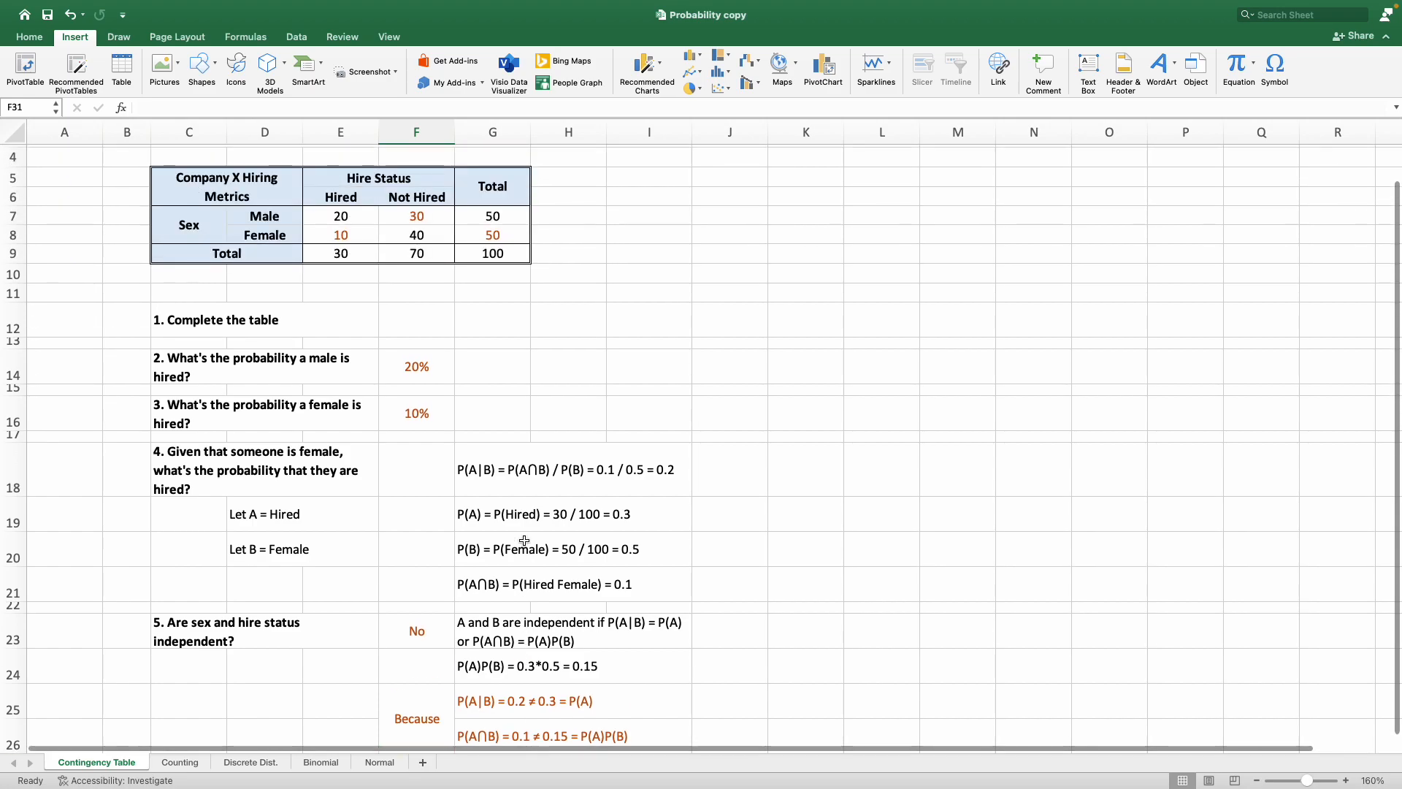
pyautogui.click(373, 257)
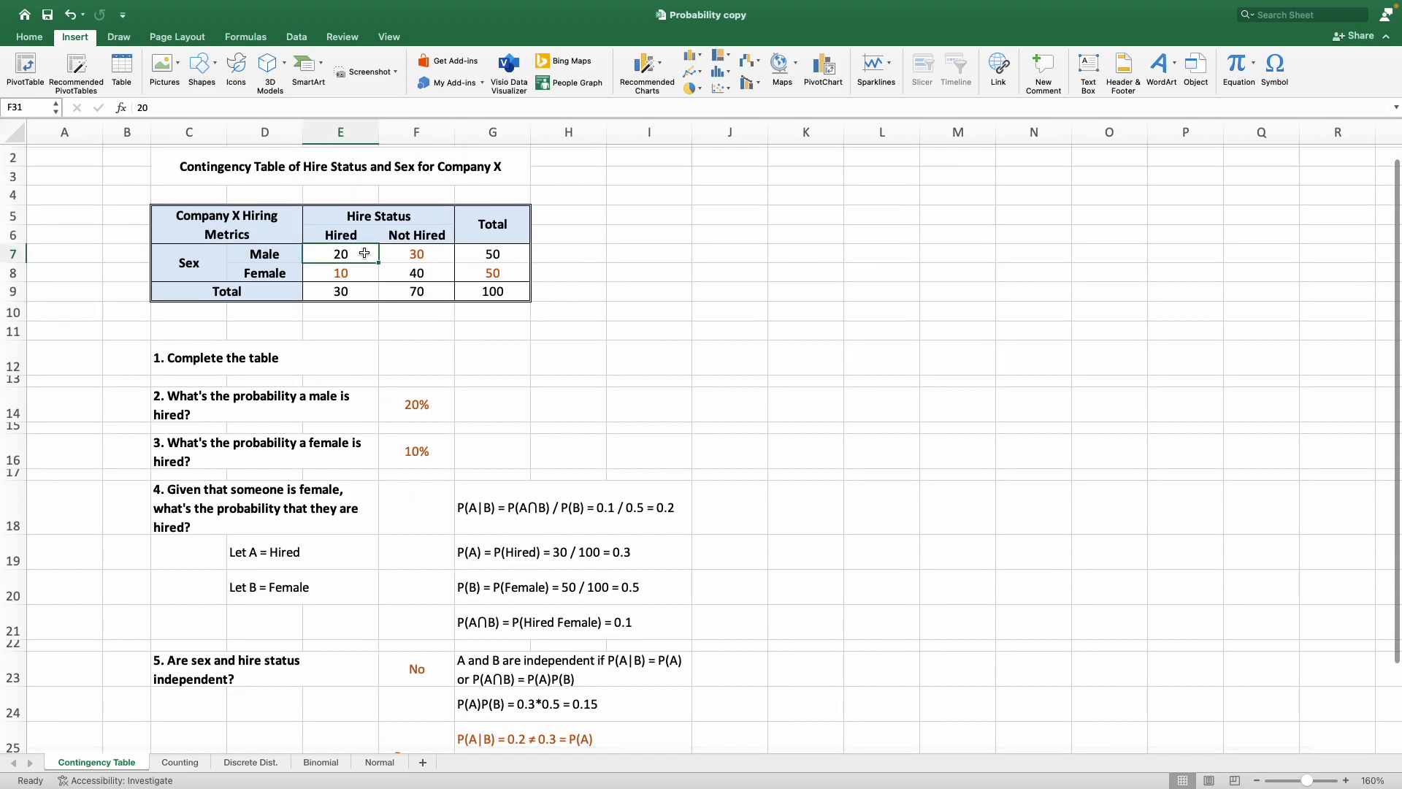
pyautogui.write('15')
pyautogui.press('Return')
pyautogui.write('15')
pyautogui.press('Return')
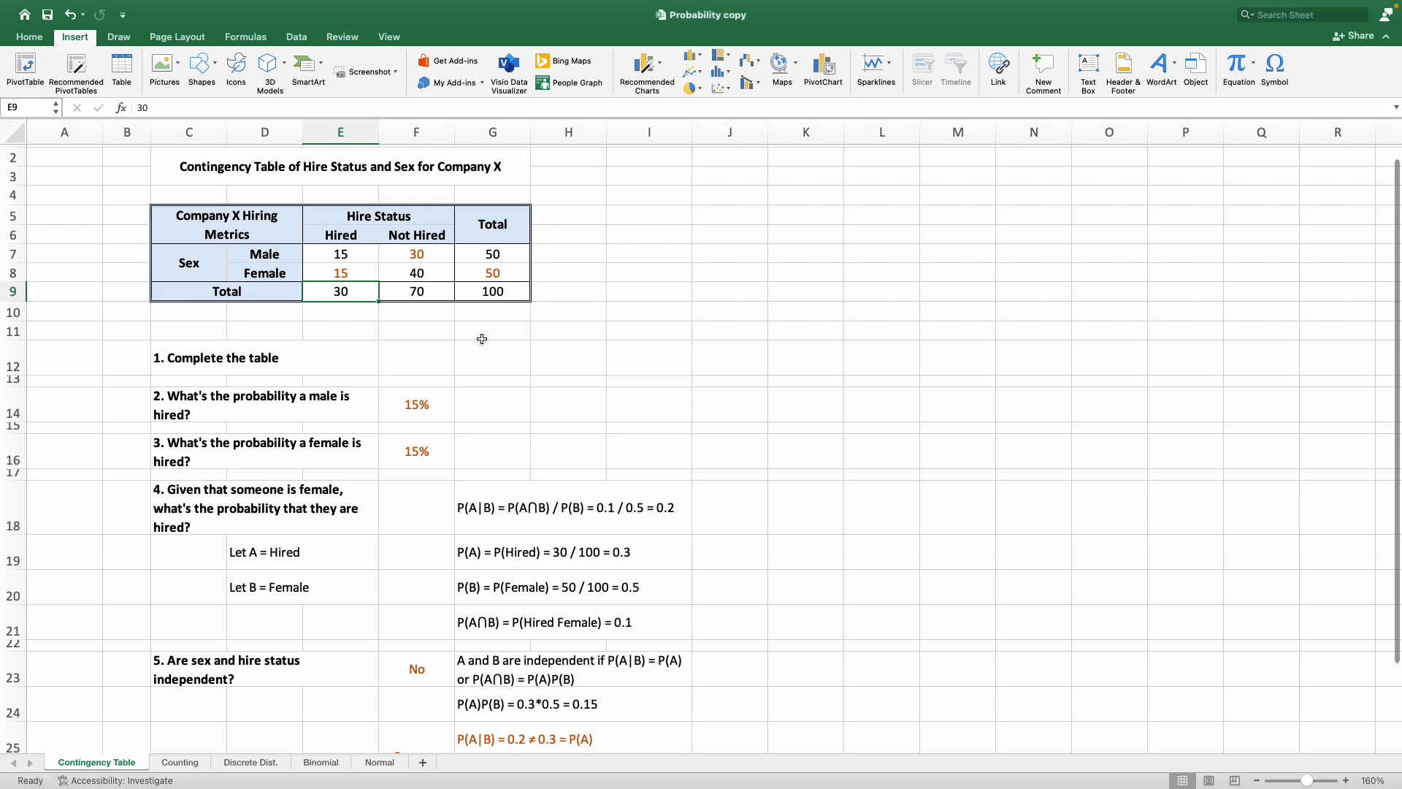
# Undo the two hired count changes in E7 and E8 and select the empty cell A5.
pyautogui.press('super+z')
pyautogui.press('super+z')
pyautogui.scroll(-5, 789, 444)
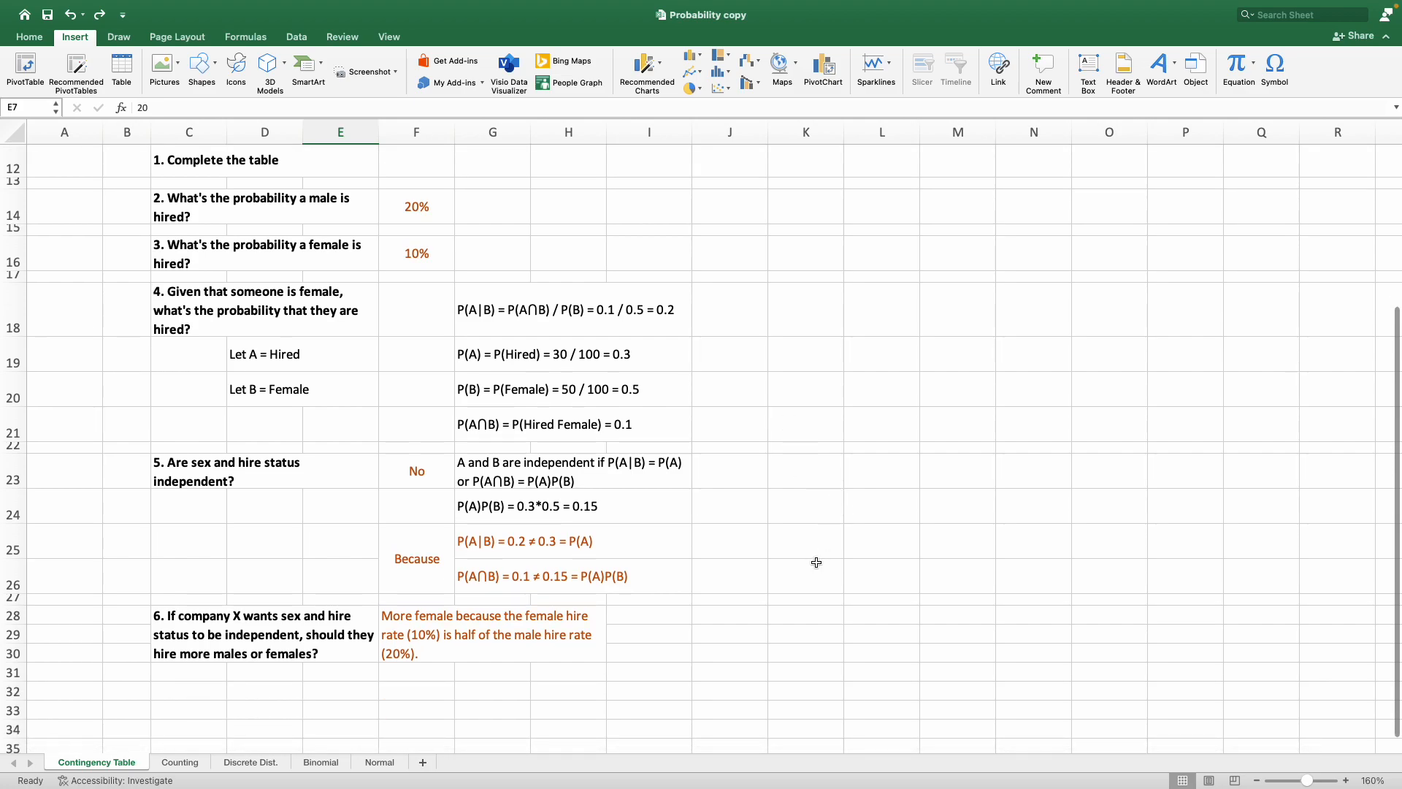
pyautogui.scroll(5, 816, 561)
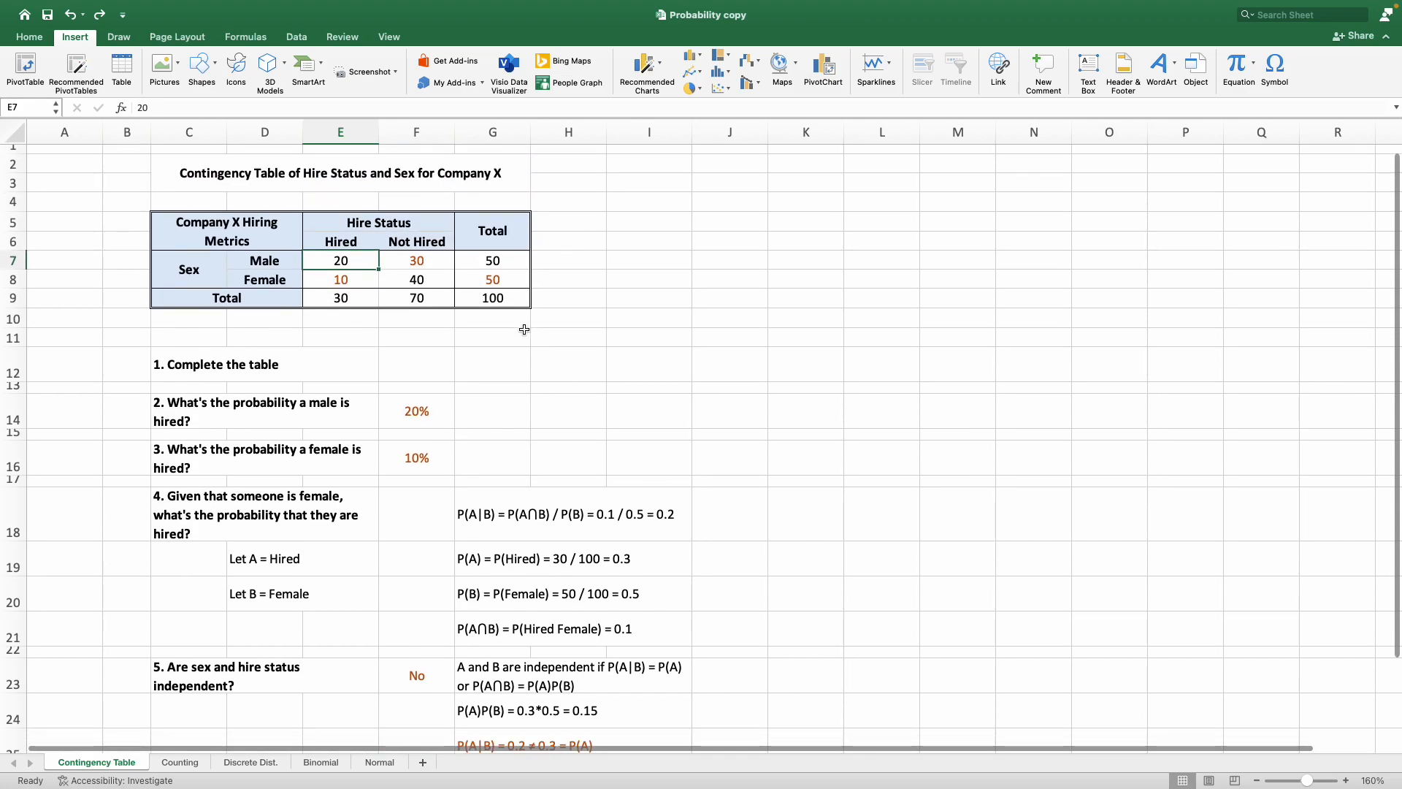
pyautogui.scroll(1, 520, 350)
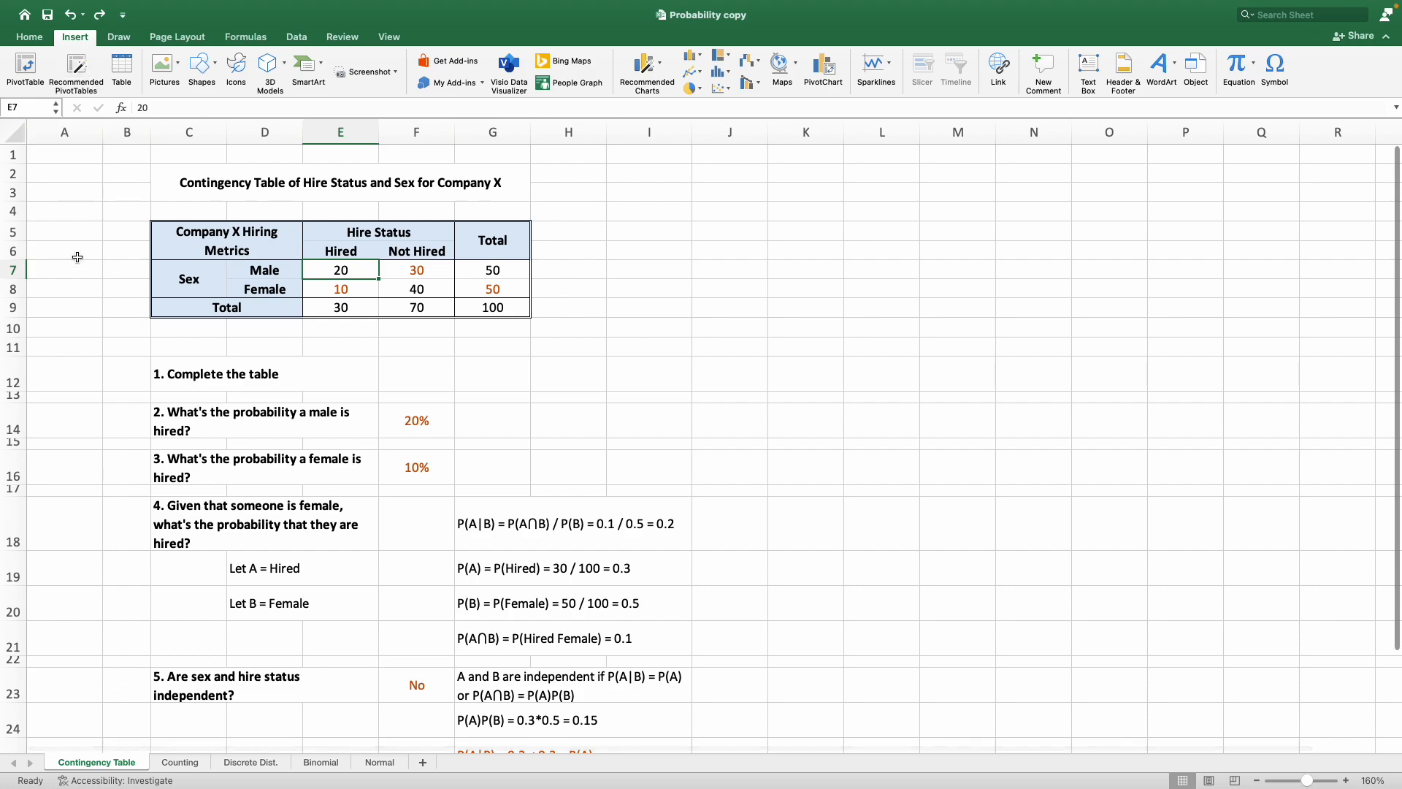
pyautogui.click(80, 233)
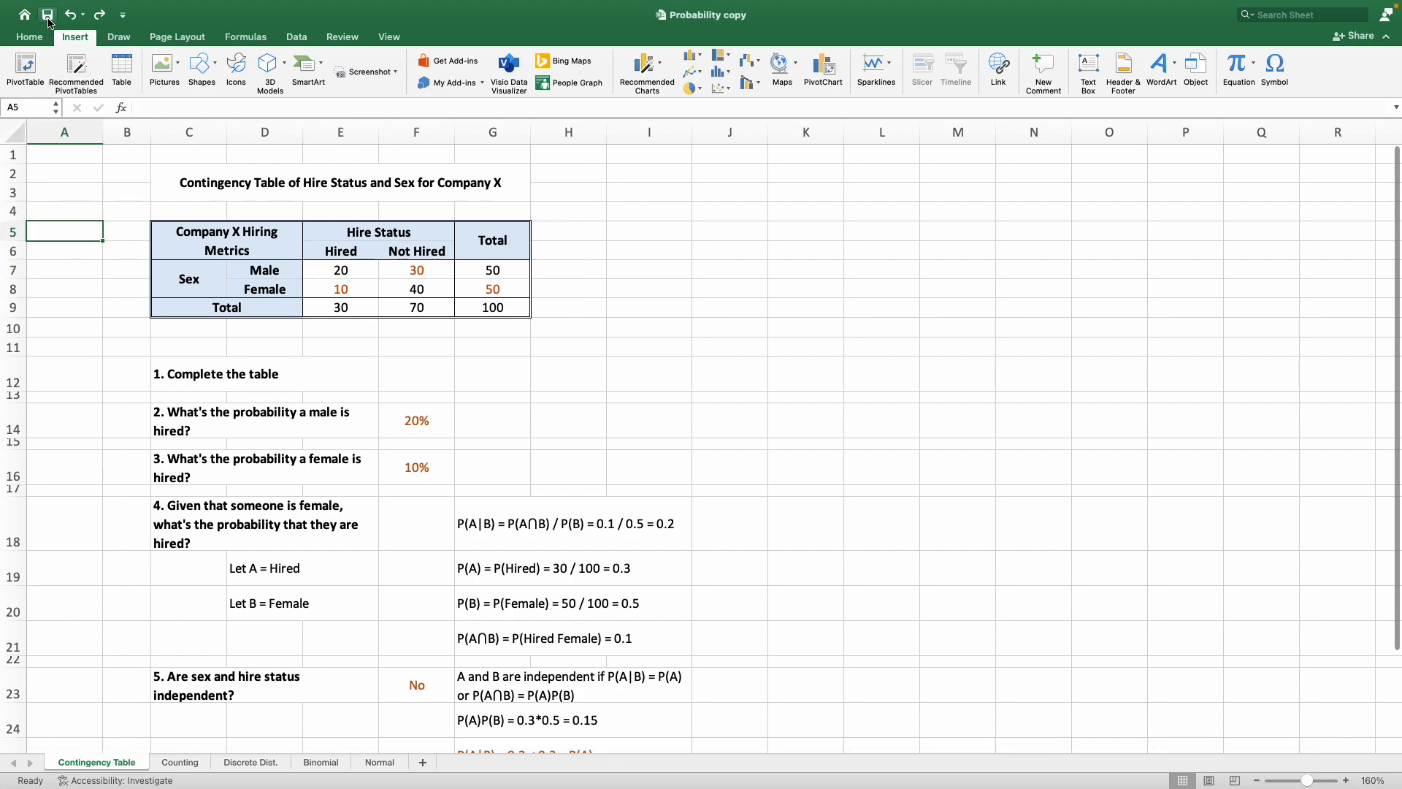